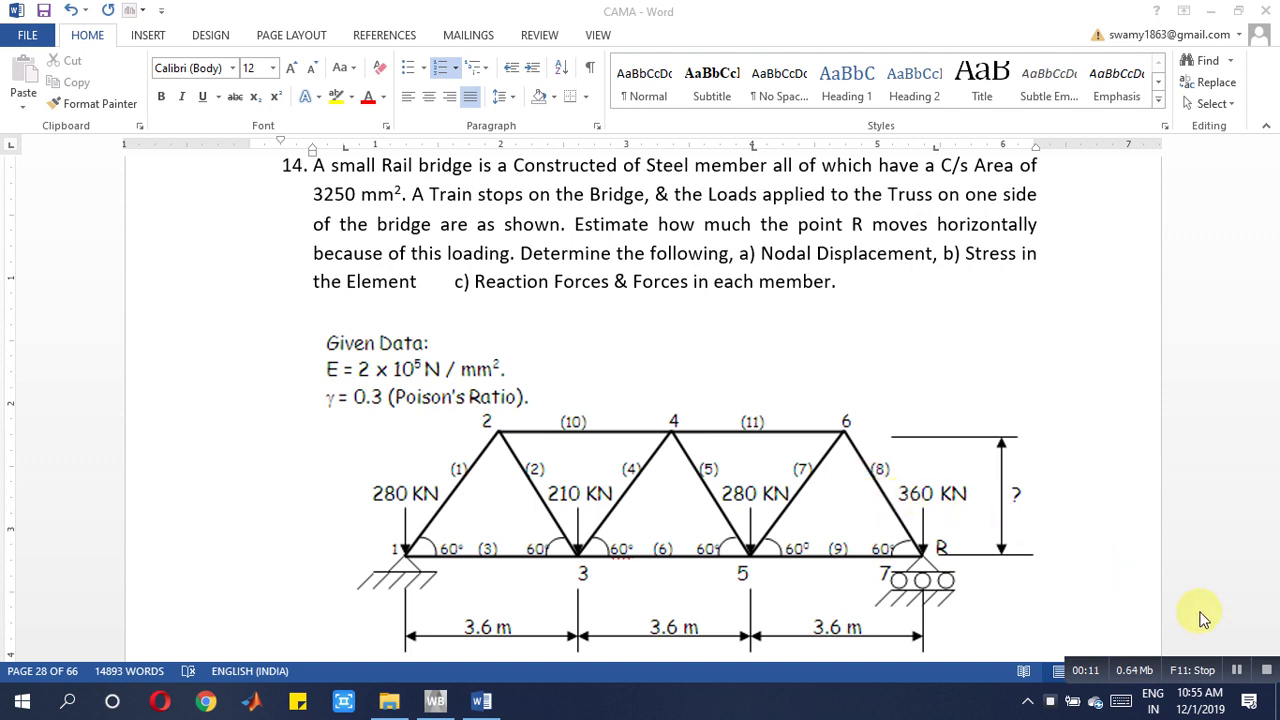
Add a Static Structural analysis system to the Workbench project schematic
{"action": "left_click", "coordinate": [435, 700]}
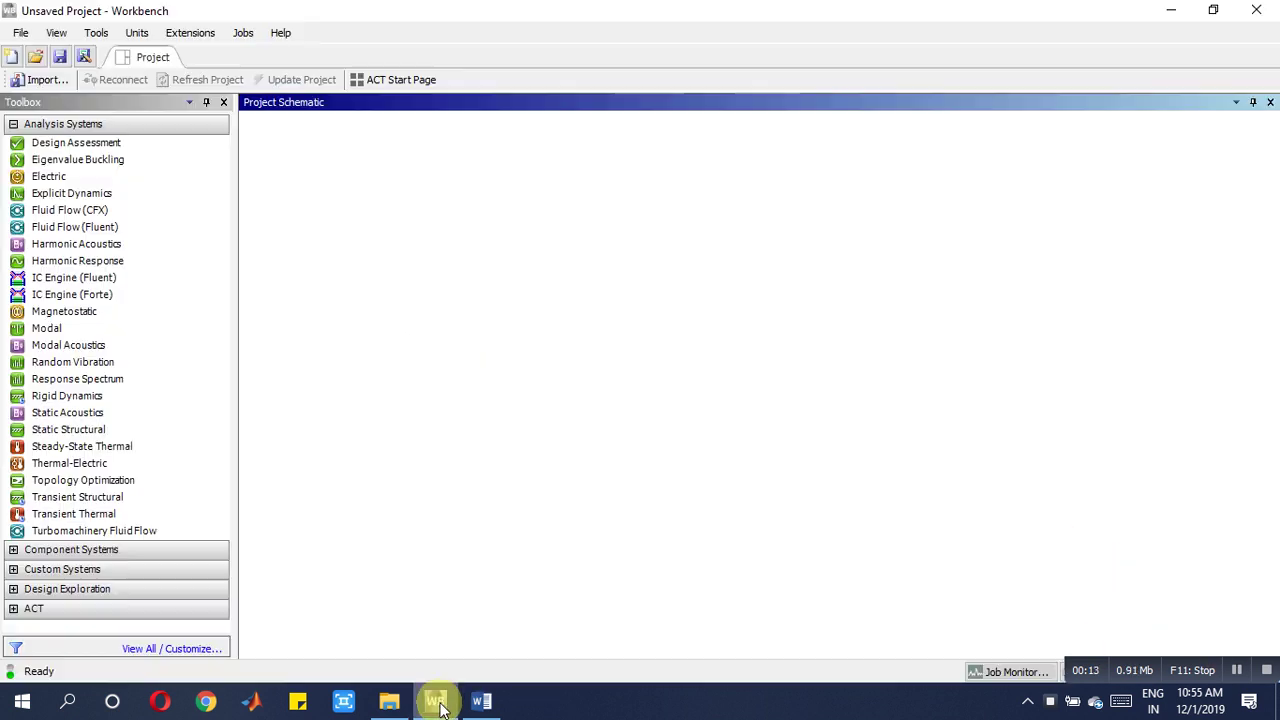
{"action": "left_click", "coordinate": [68, 429]}
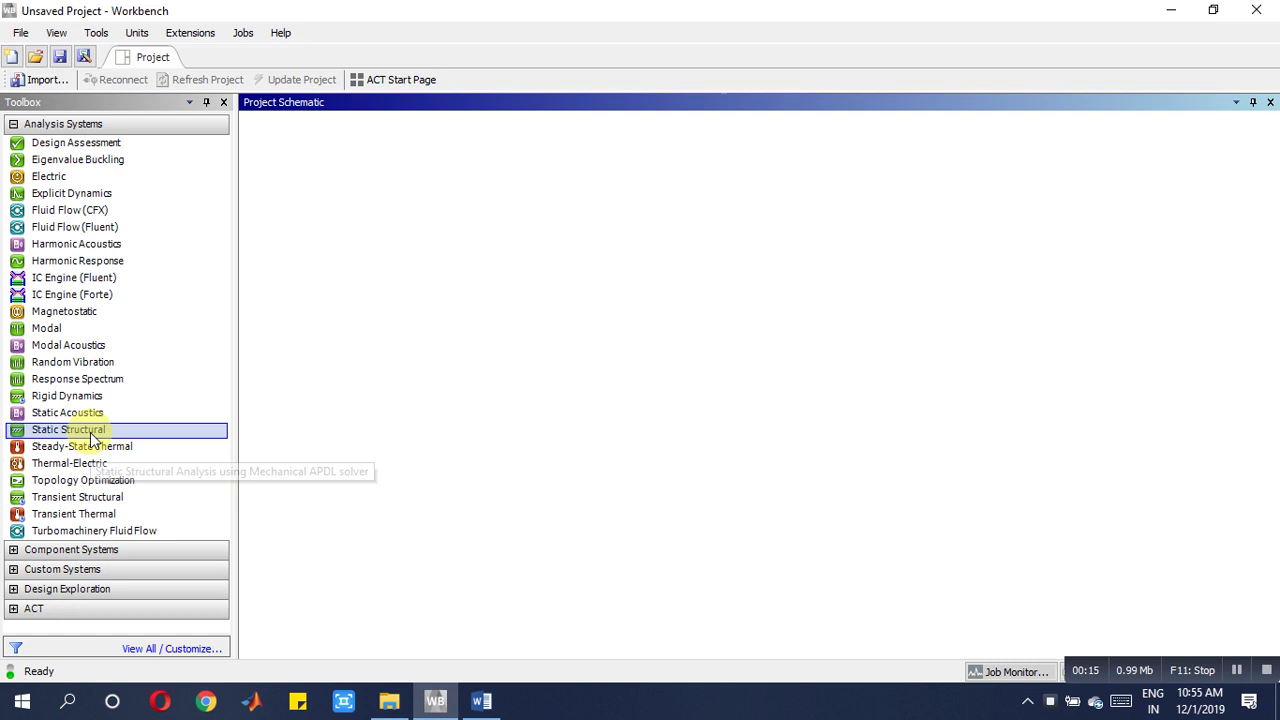
{"action": "left_click_drag", "start_coordinate": [68, 429], "coordinate": [333, 212]}
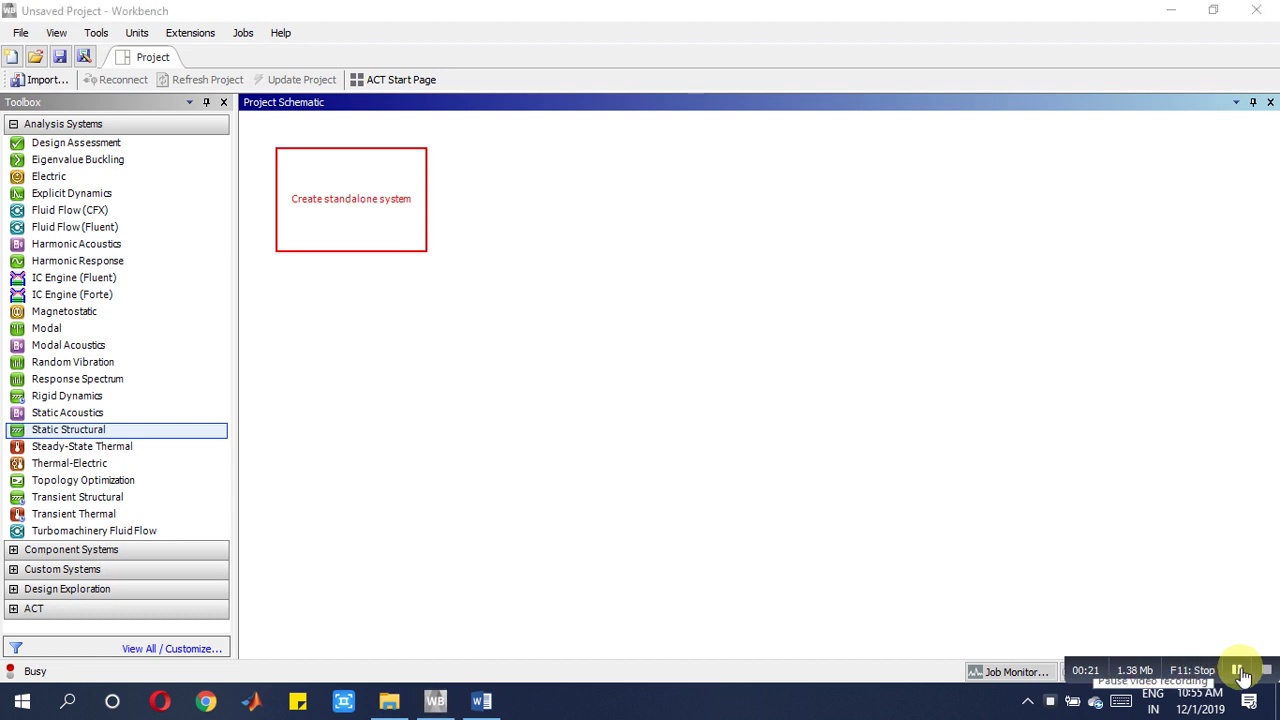
In Engineering Data, set Structural Steel's Young's Modulus unit to MPa with value 2E+05
{"action": "double_click", "coordinate": [335, 197]}
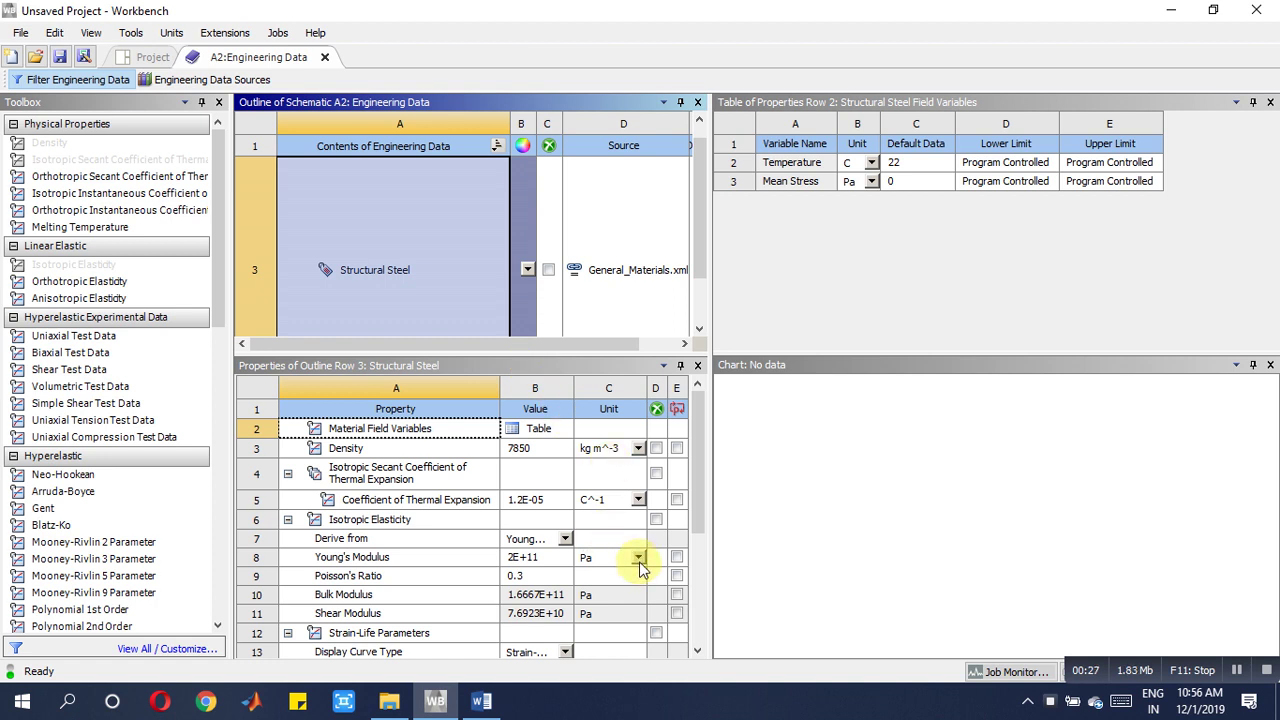
{"action": "left_click", "coordinate": [638, 558]}
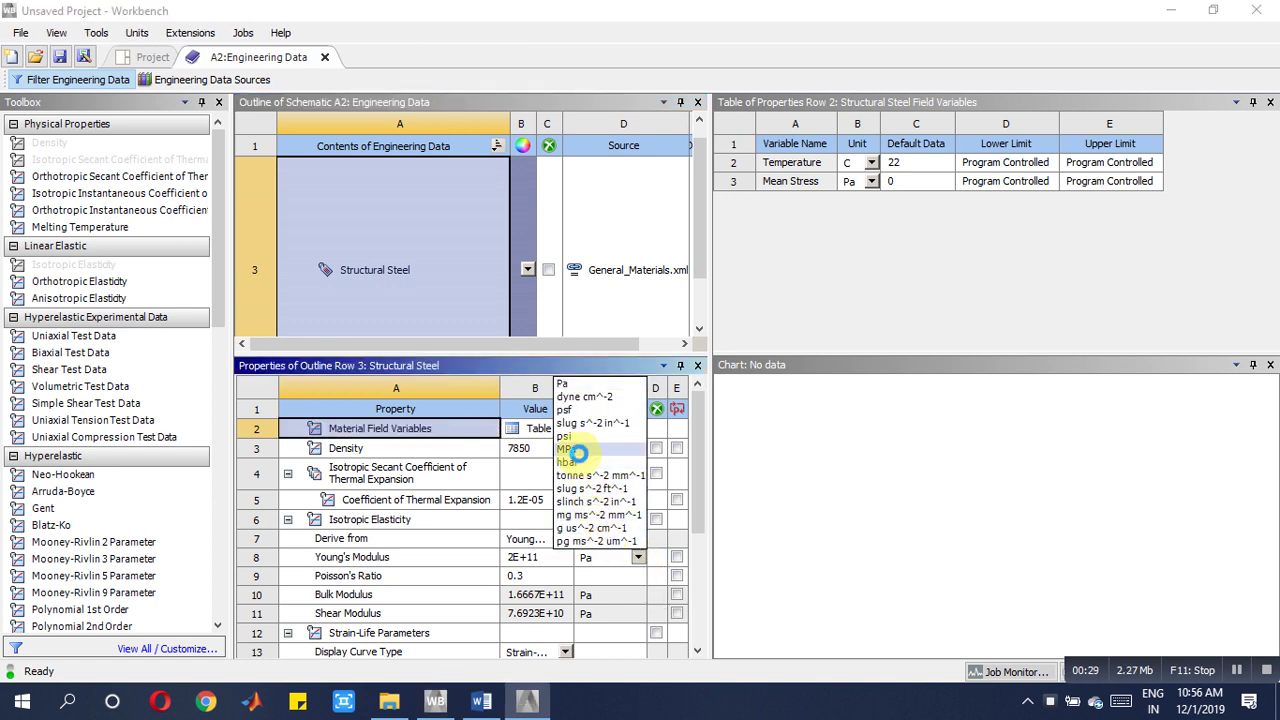
{"action": "left_click", "coordinate": [579, 450]}
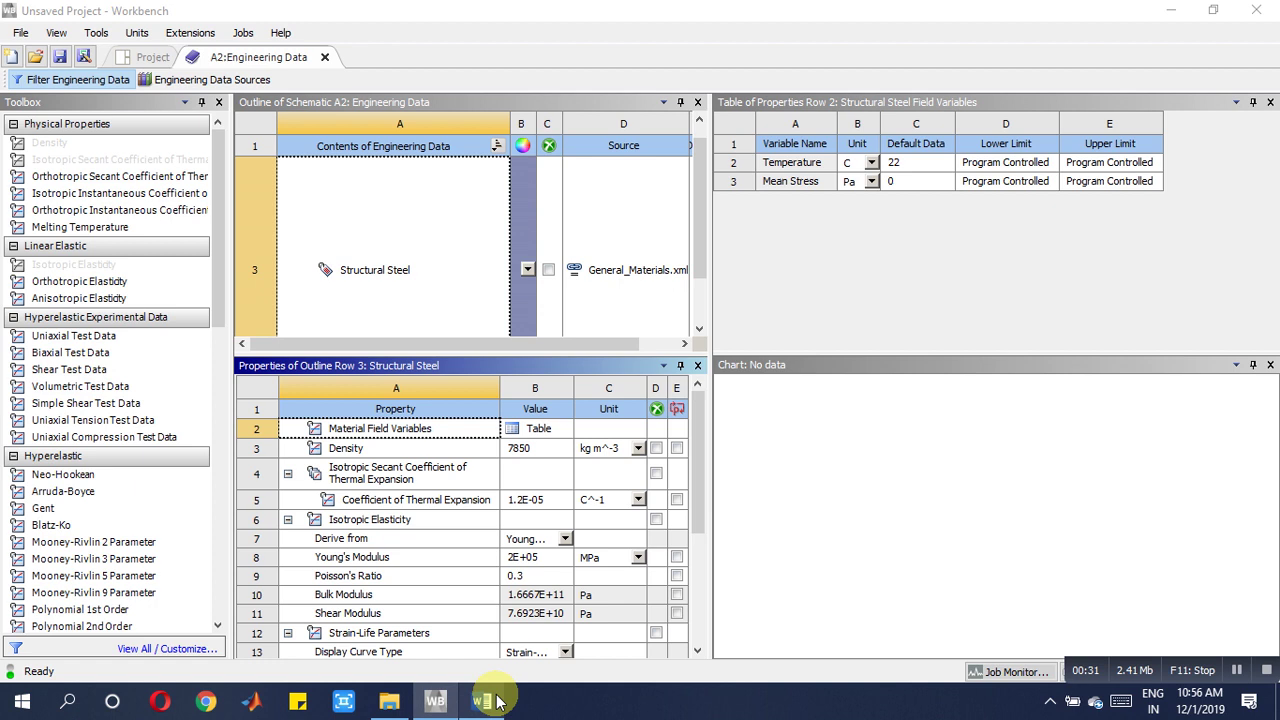
{"action": "left_click", "coordinate": [481, 700]}
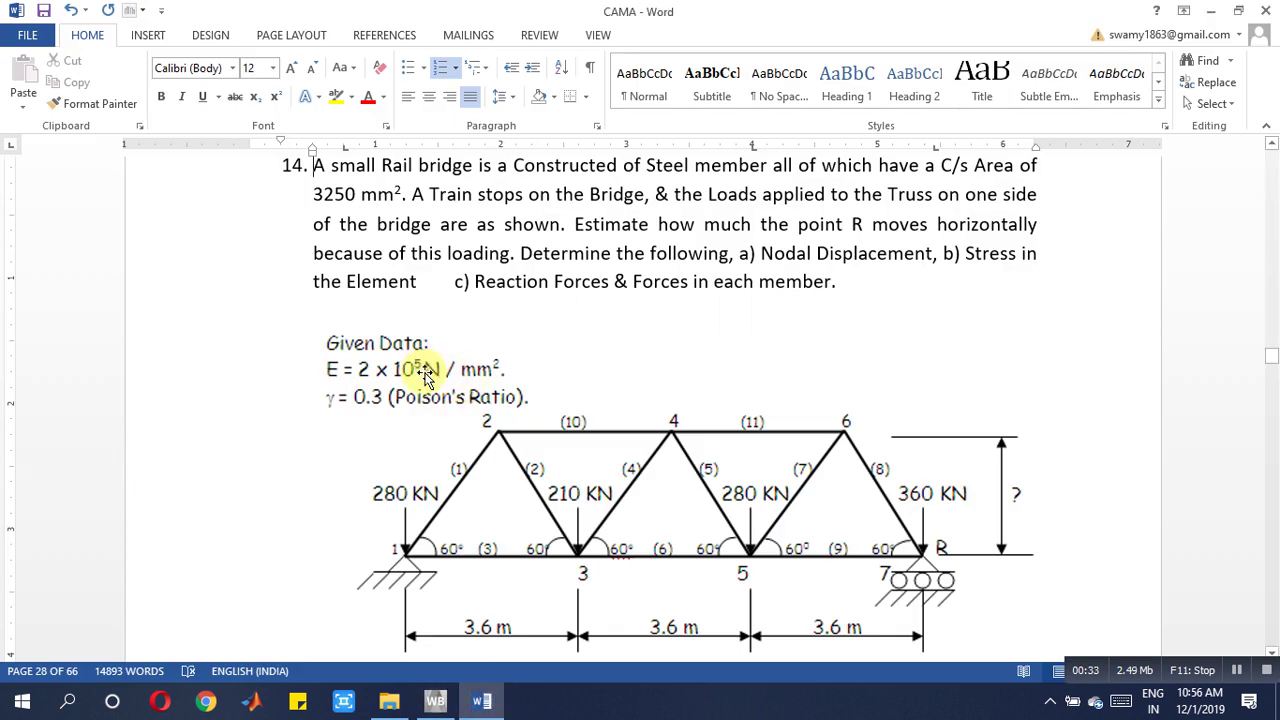
{"action": "left_click", "coordinate": [436, 700]}
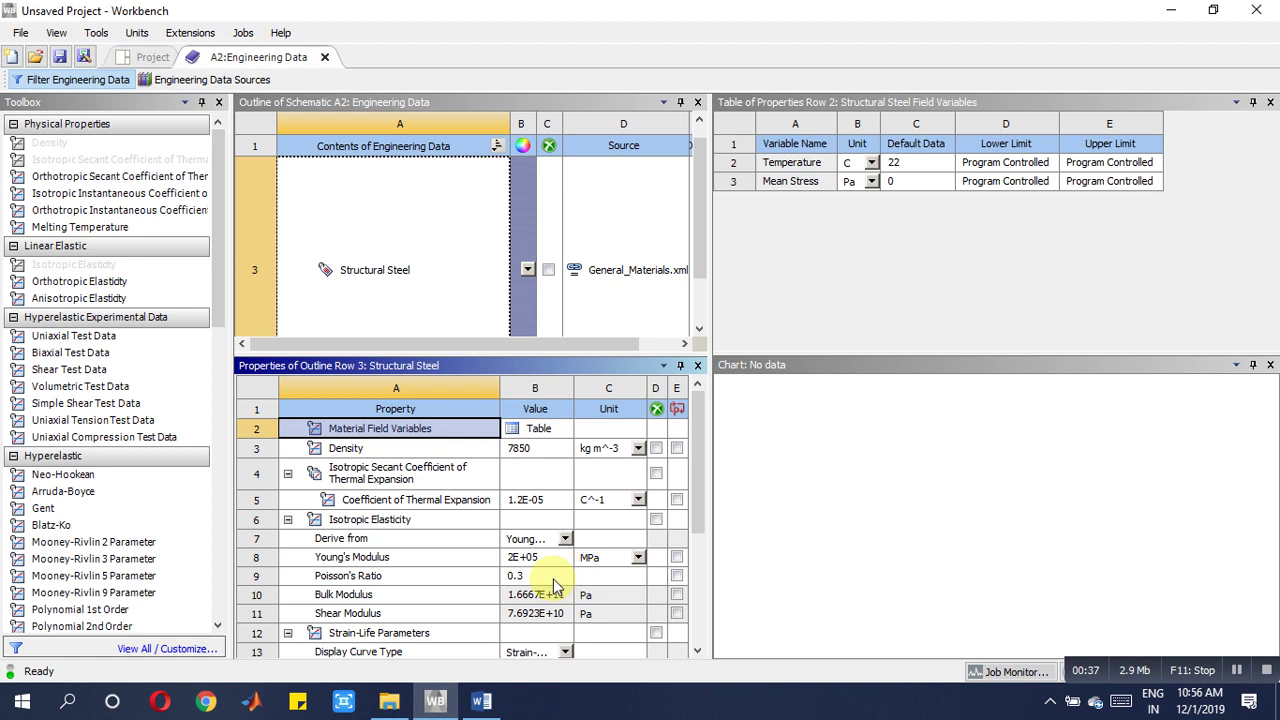
Launch SpaceClaim from the Geometry cell and pick the Line tool with a plan view
{"action": "left_click", "coordinate": [326, 58]}
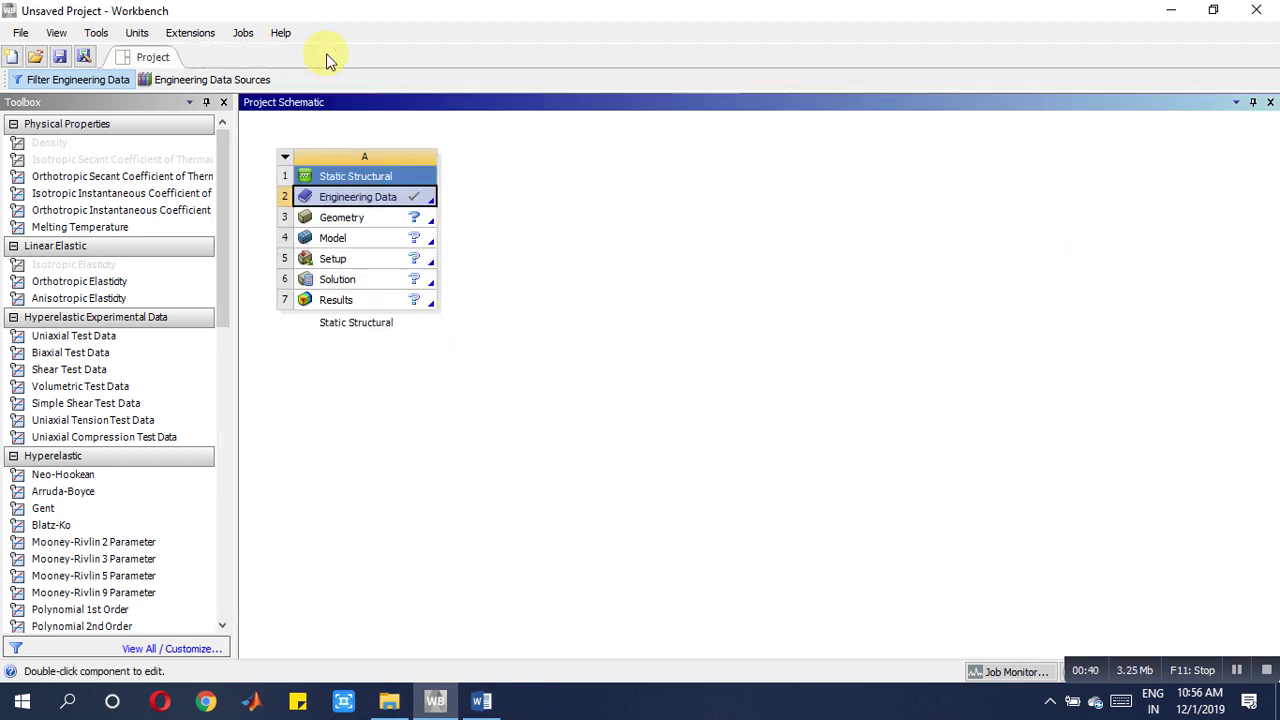
{"action": "double_click", "coordinate": [348, 216]}
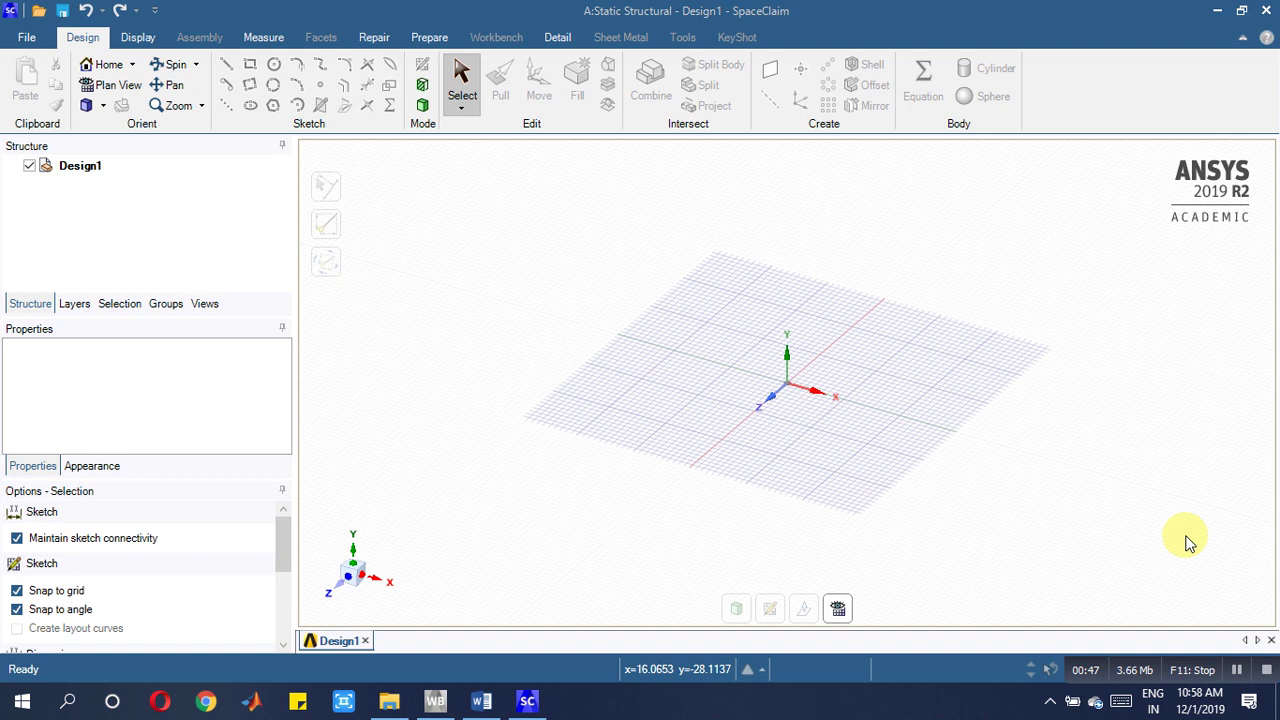
{"action": "left_click", "coordinate": [226, 66]}
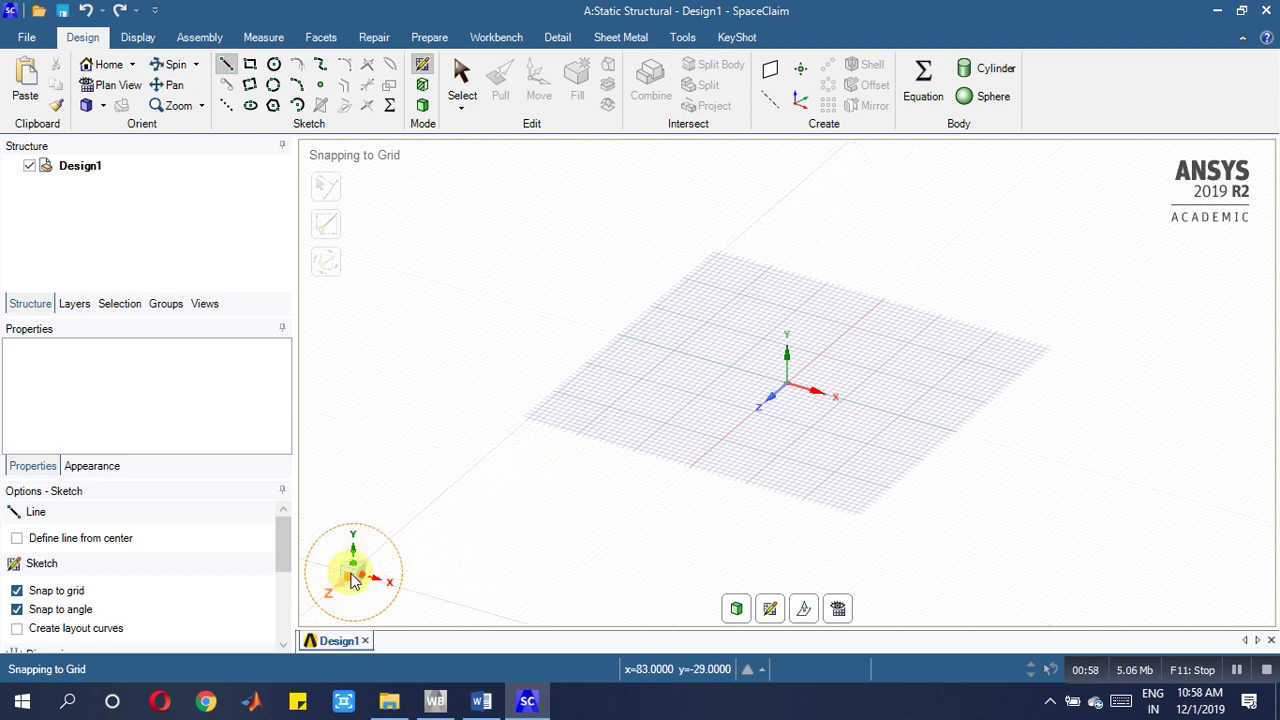
{"action": "left_click", "coordinate": [352, 578]}
Turn the view face-on to the grid, check the truss dimensions in Word, and start sketching at the origin
{"action": "left_click", "coordinate": [769, 608]}
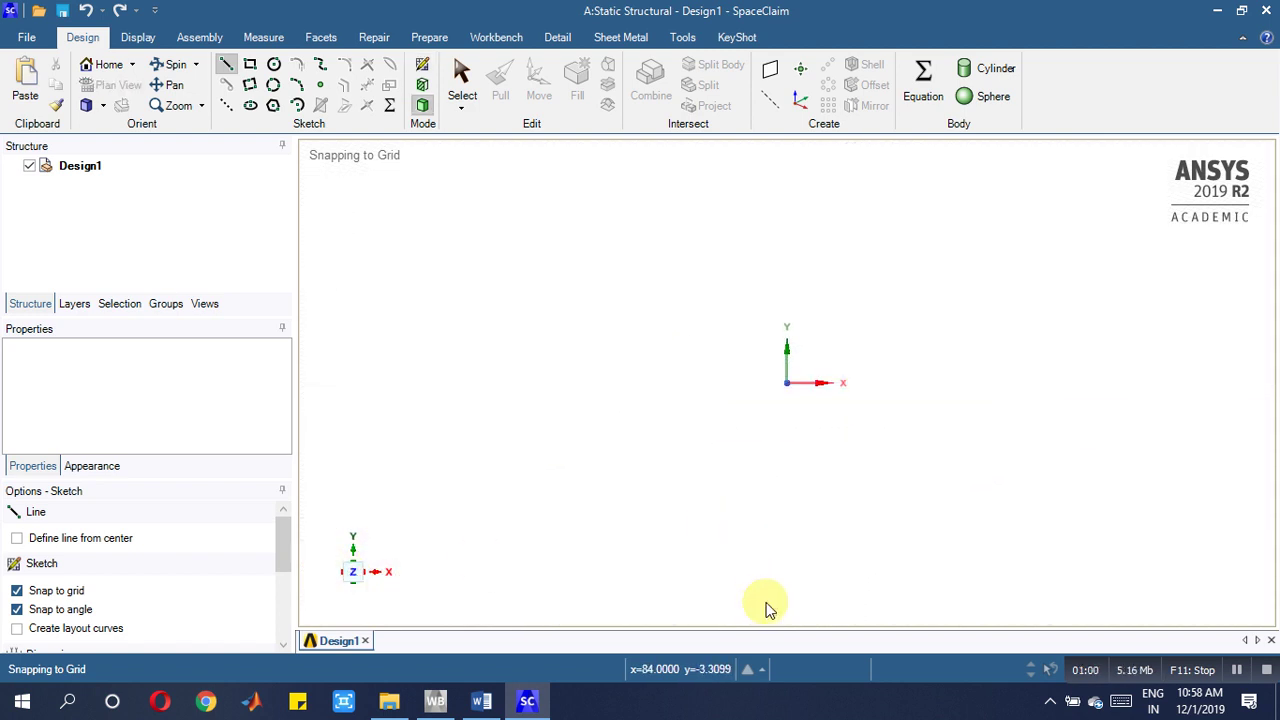
{"action": "middle_click_drag", "start_coordinate": [913, 343], "coordinate": [869, 357]}
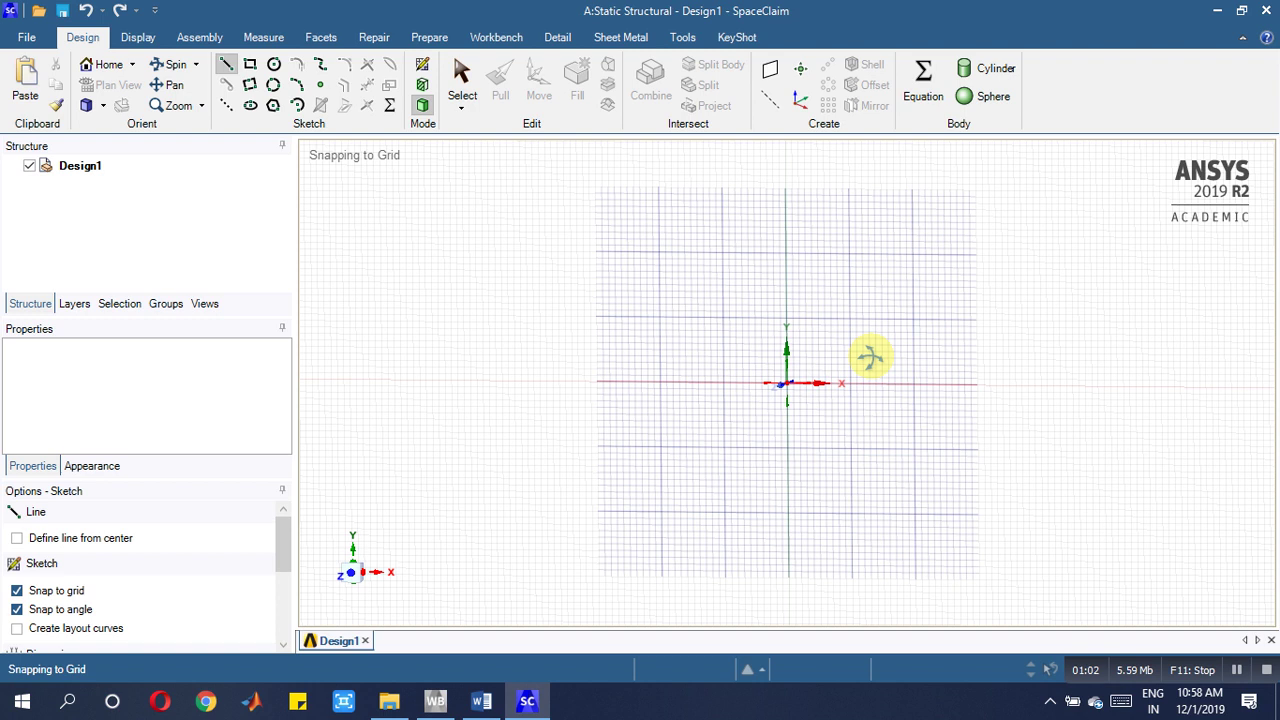
{"action": "left_click", "coordinate": [355, 585]}
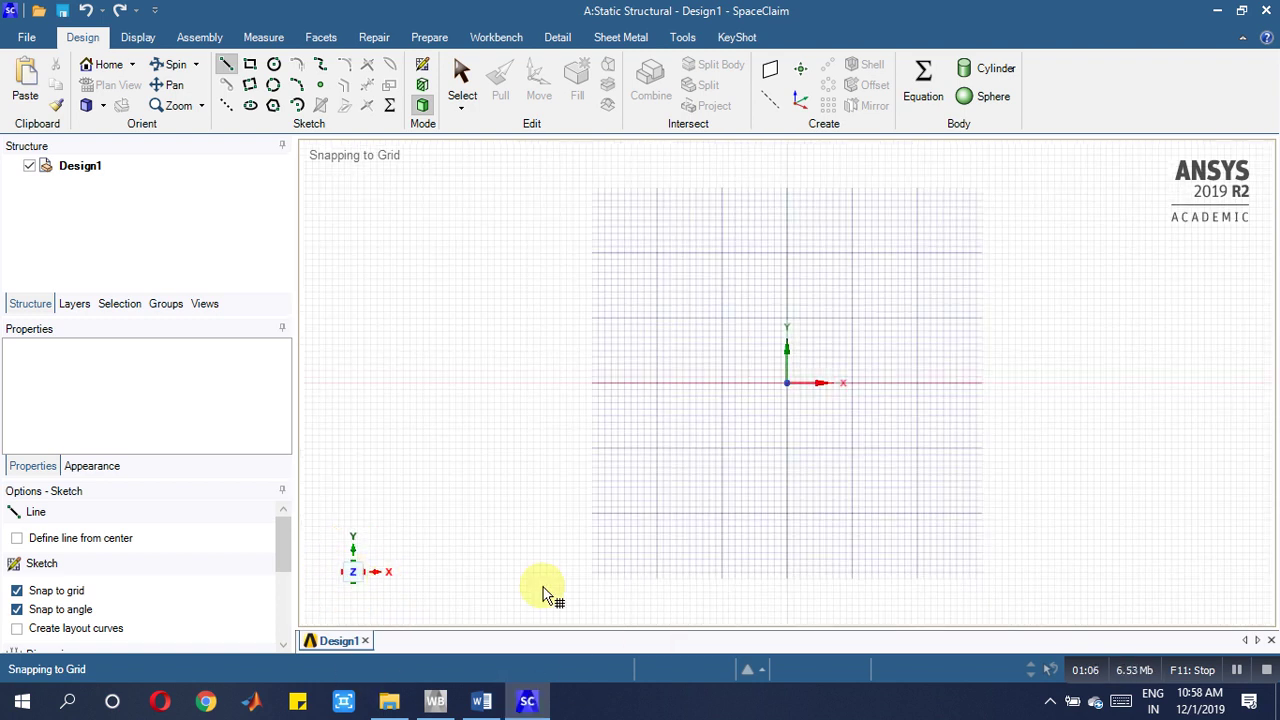
{"action": "left_click", "coordinate": [481, 702]}
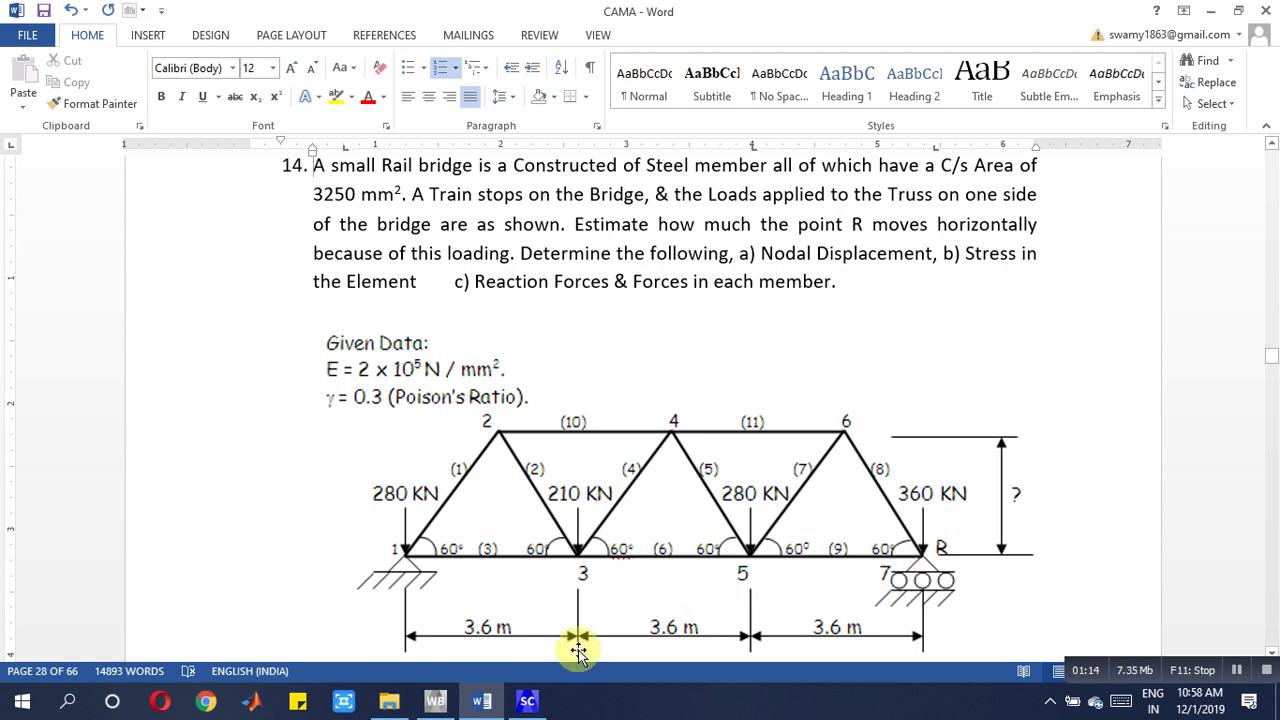
{"action": "left_click", "coordinate": [530, 701]}
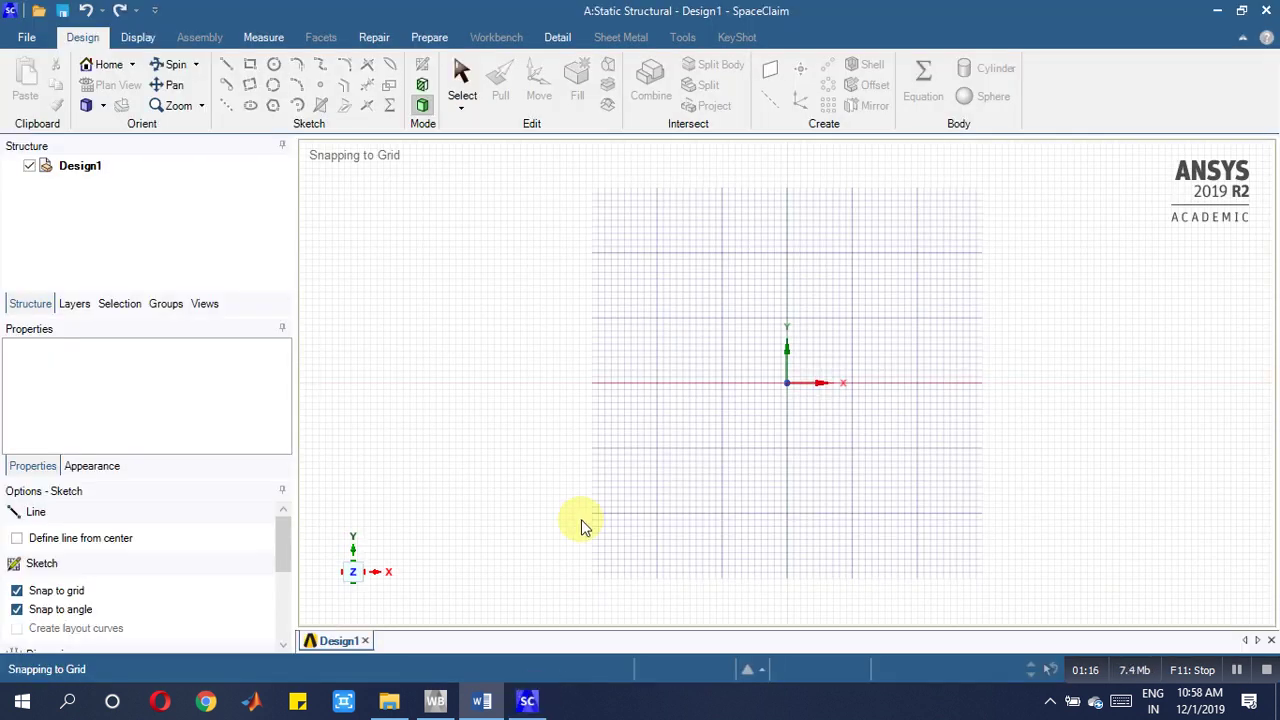
{"action": "left_click", "coordinate": [226, 63]}
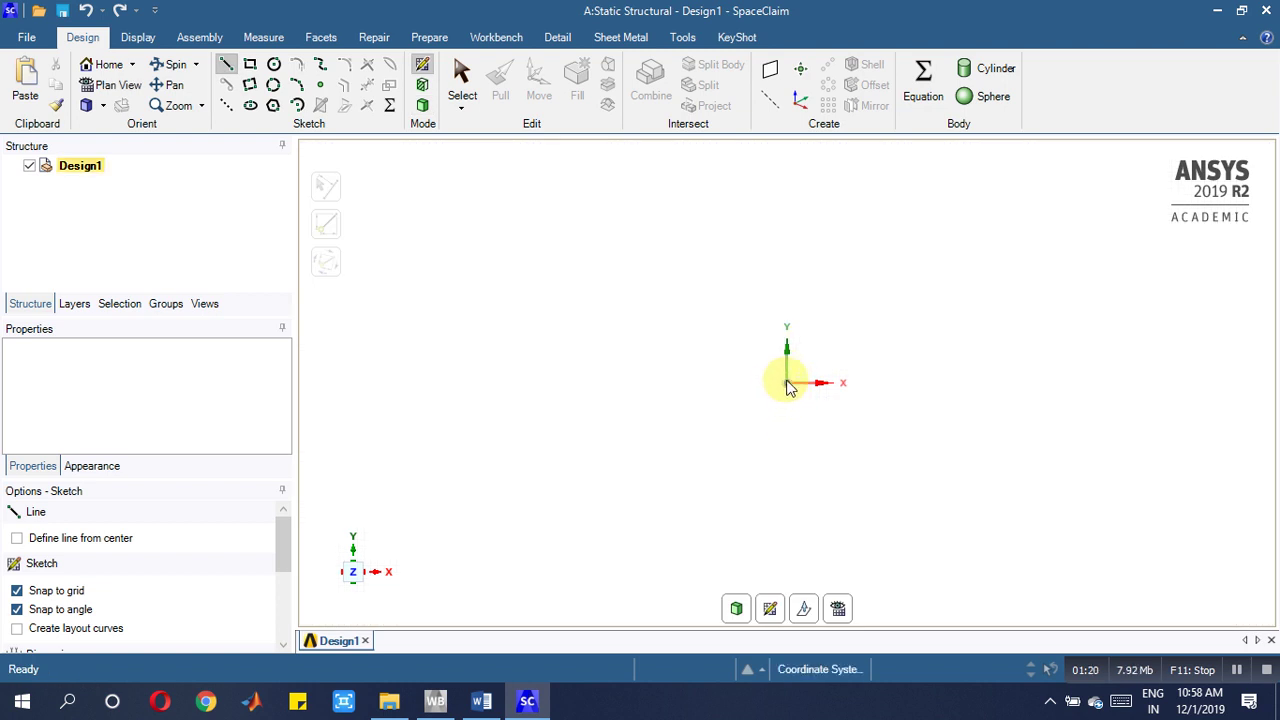
{"action": "left_click", "coordinate": [769, 608]}
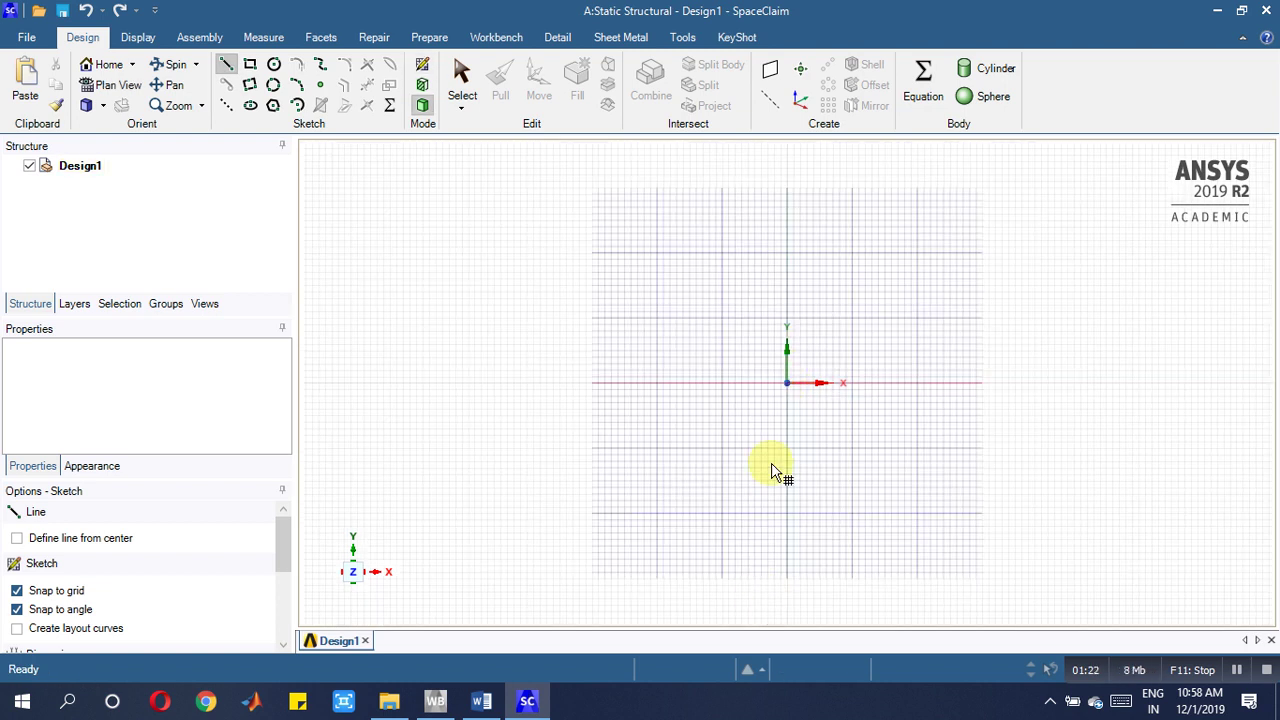
Sketch the bottom chord from the origin as two 3600 mm segments
{"action": "left_click", "coordinate": [786, 385]}
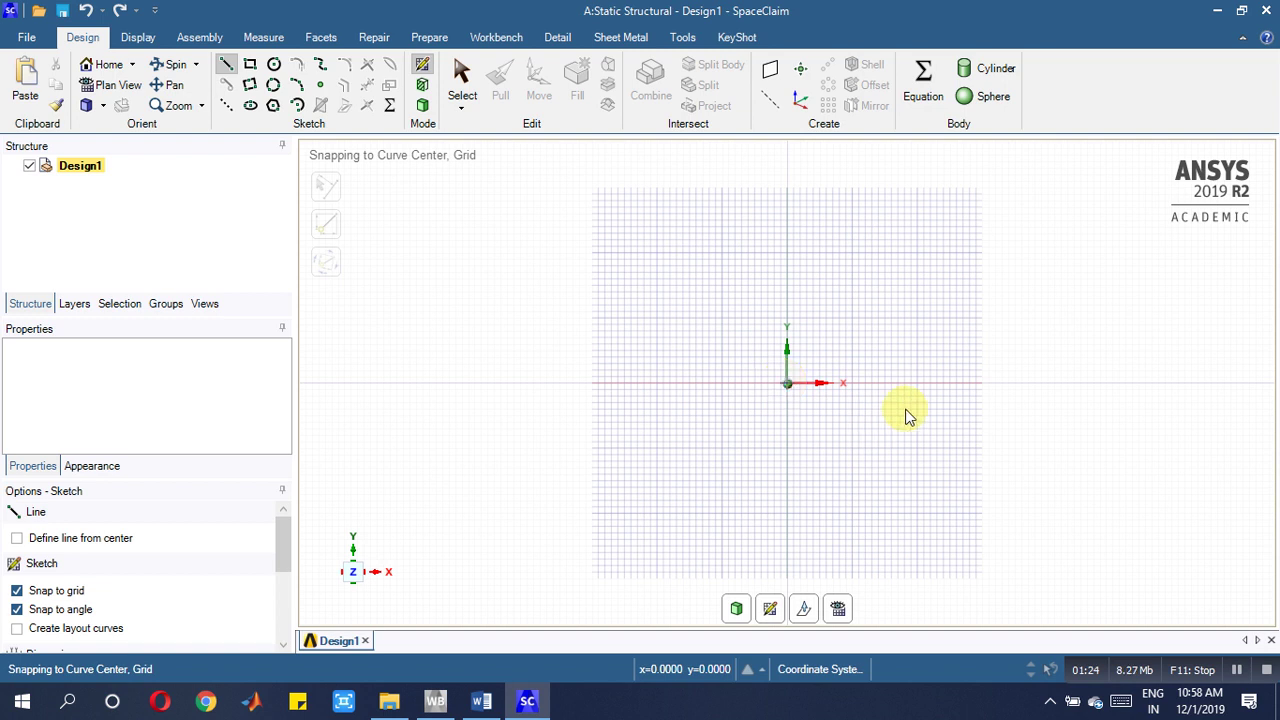
{"action": "left_click", "coordinate": [787, 383]}
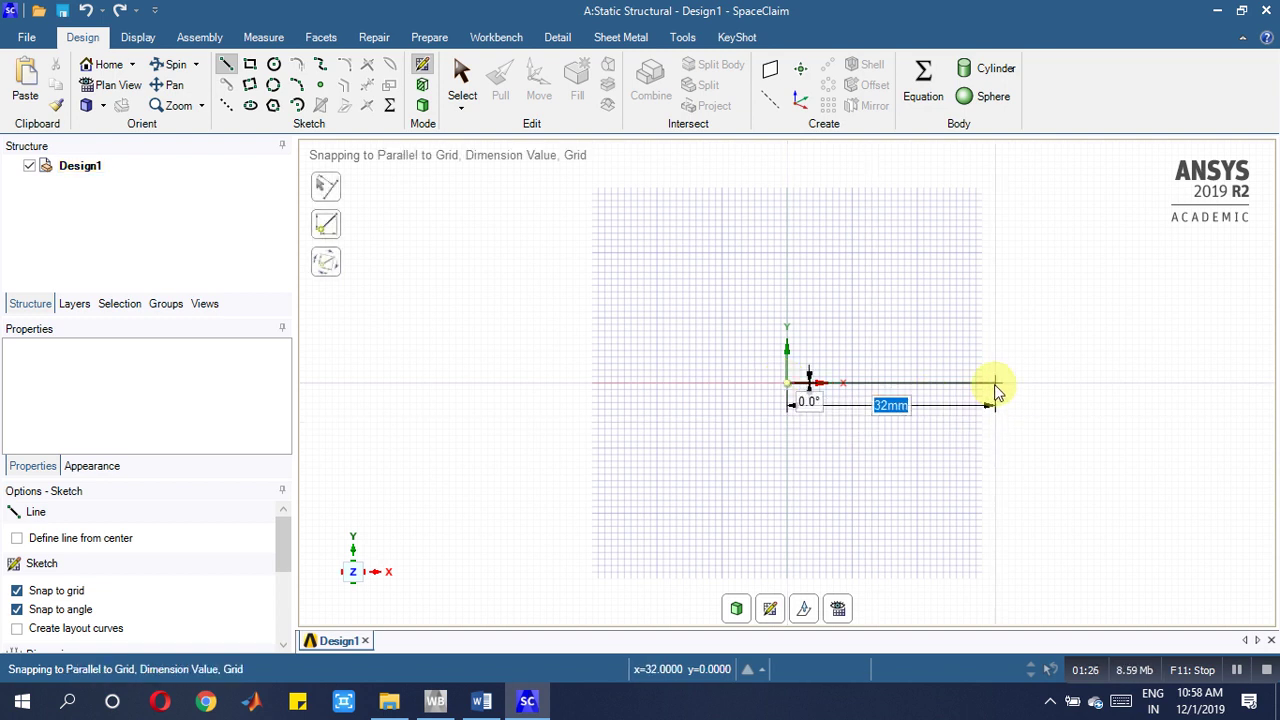
{"action": "type", "text": "3600"}
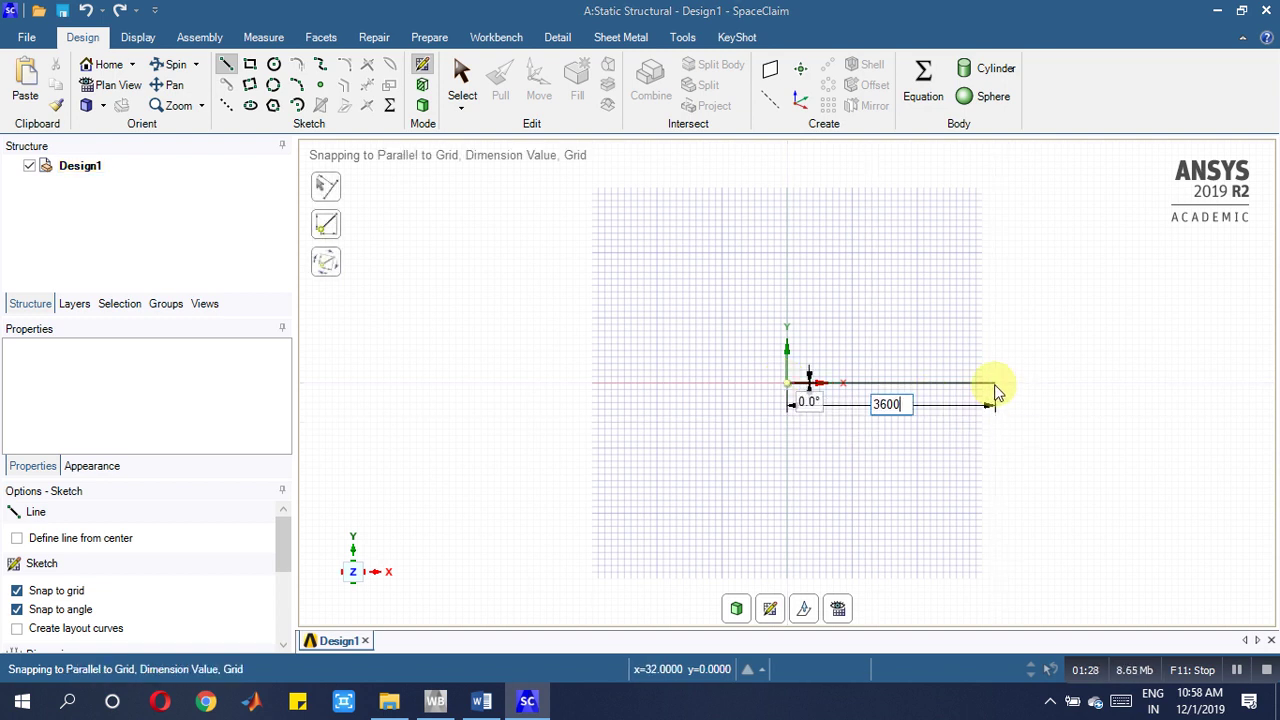
{"action": "key", "text": "ctrl+z"}
{"action": "key", "text": "Return"}
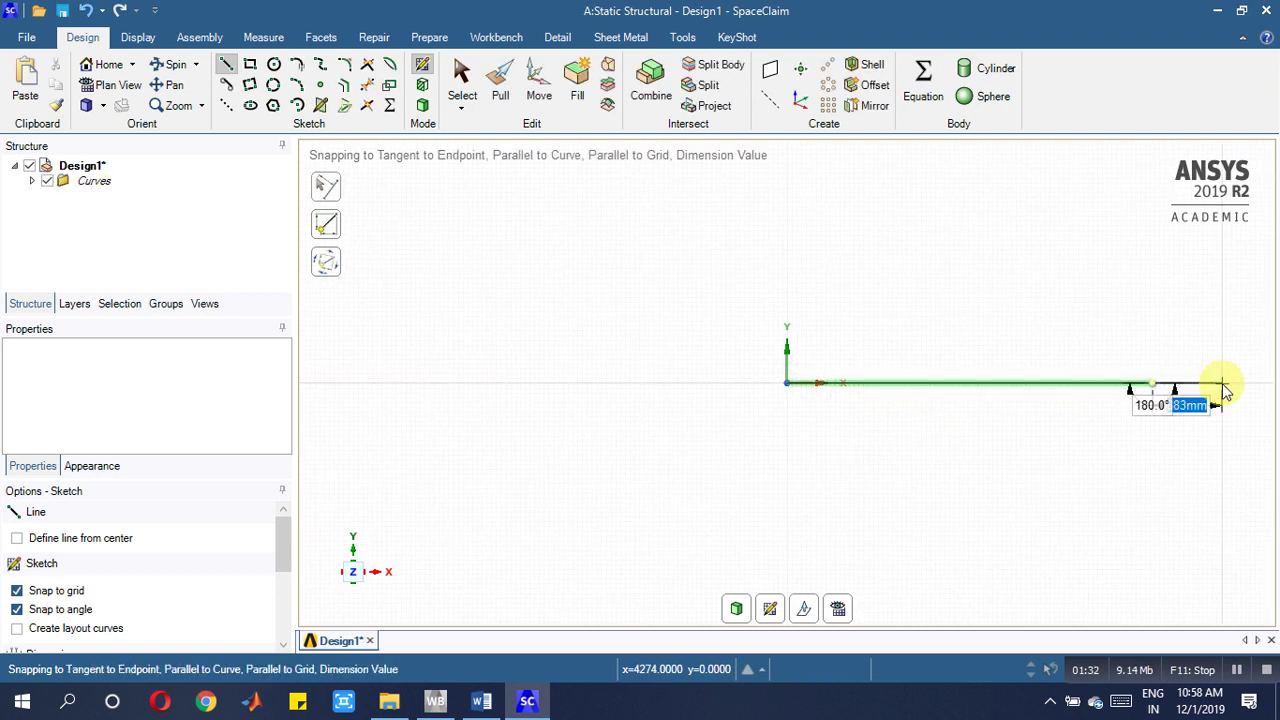
{"action": "type", "text": "36"}
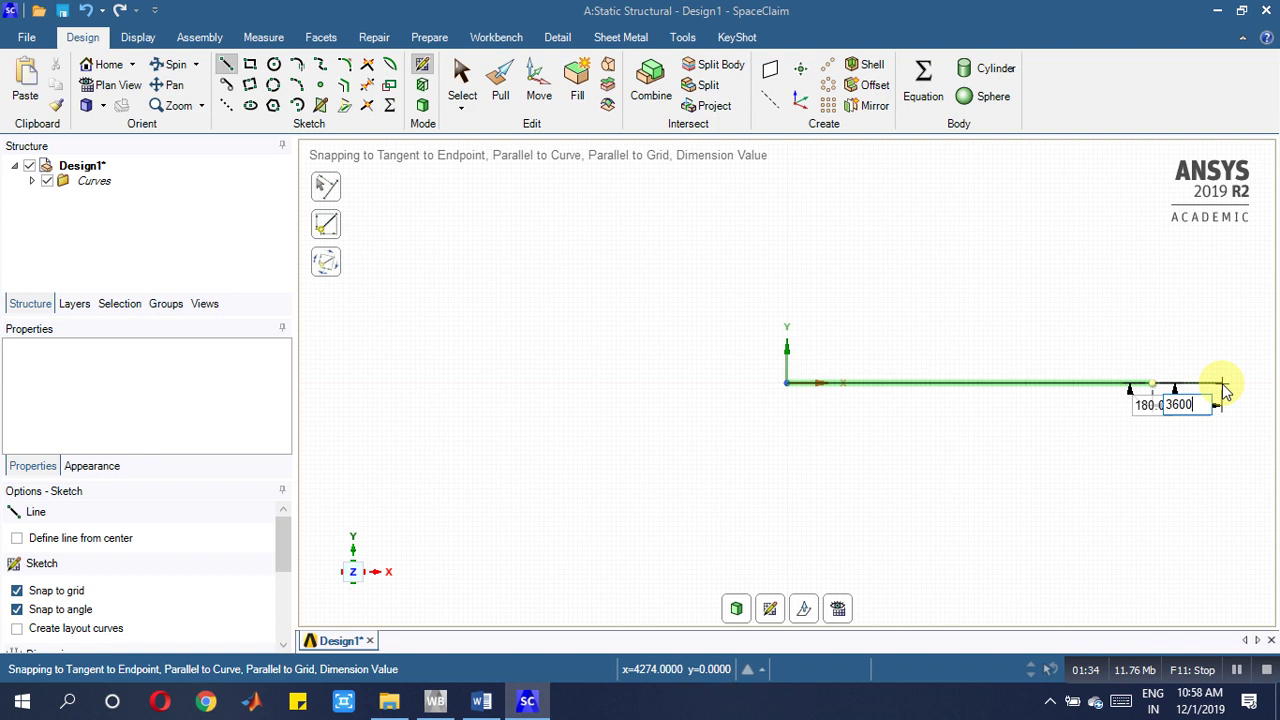
{"action": "type", "text": "00"}
{"action": "key", "text": "Return"}
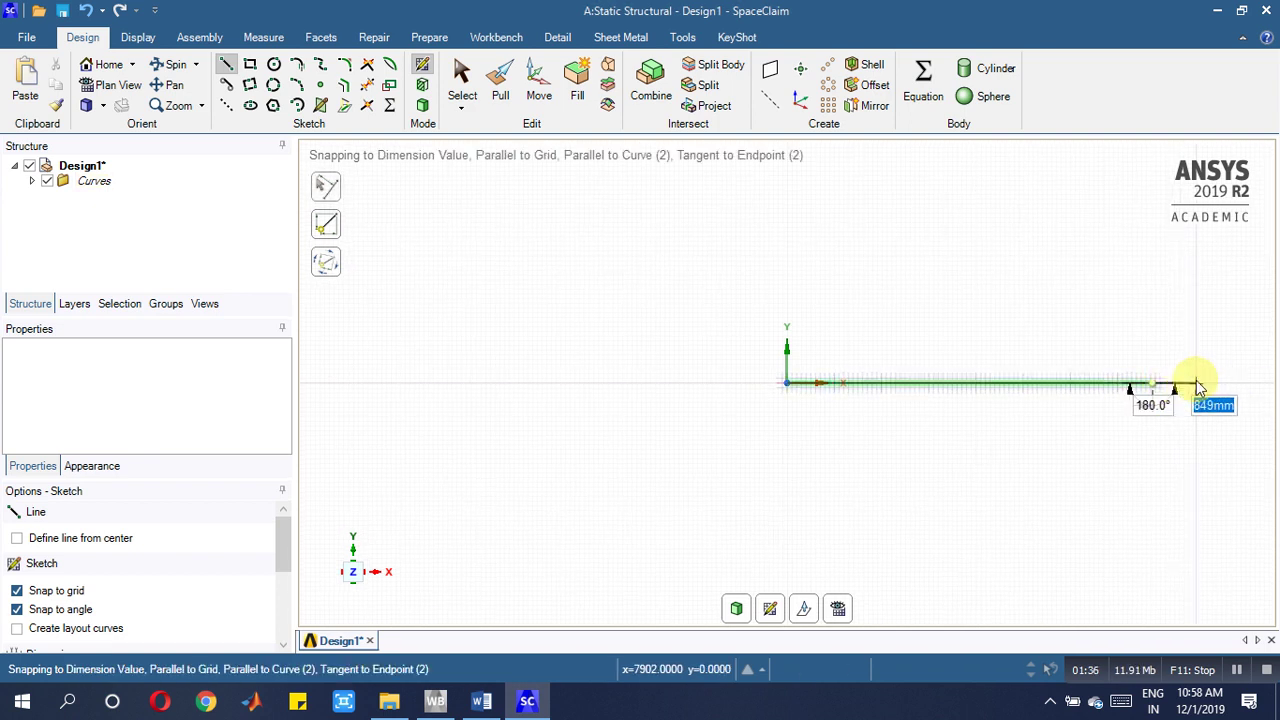
{"action": "type", "text": "3600"}
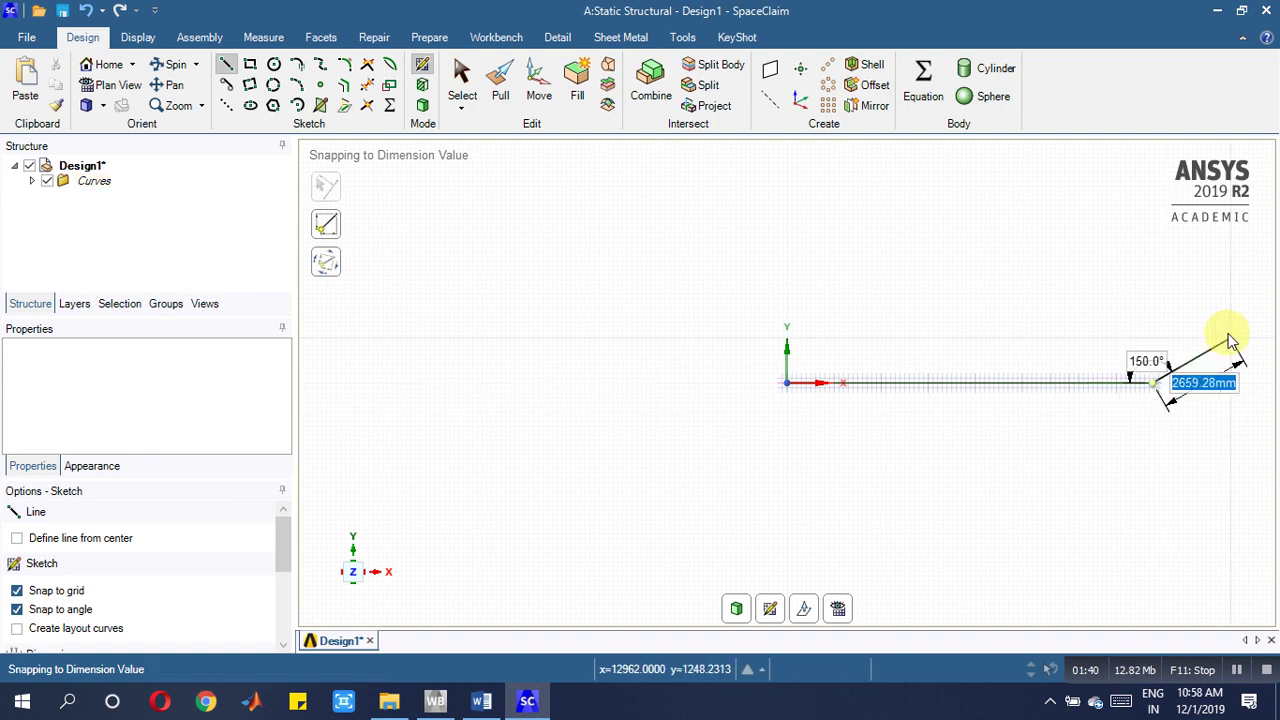
Finish the line chain, reselect the Line tool, and bring up the truss figure in Word
{"action": "right_click", "coordinate": [1187, 271]}
{"action": "left_click", "coordinate": [1185, 281]}
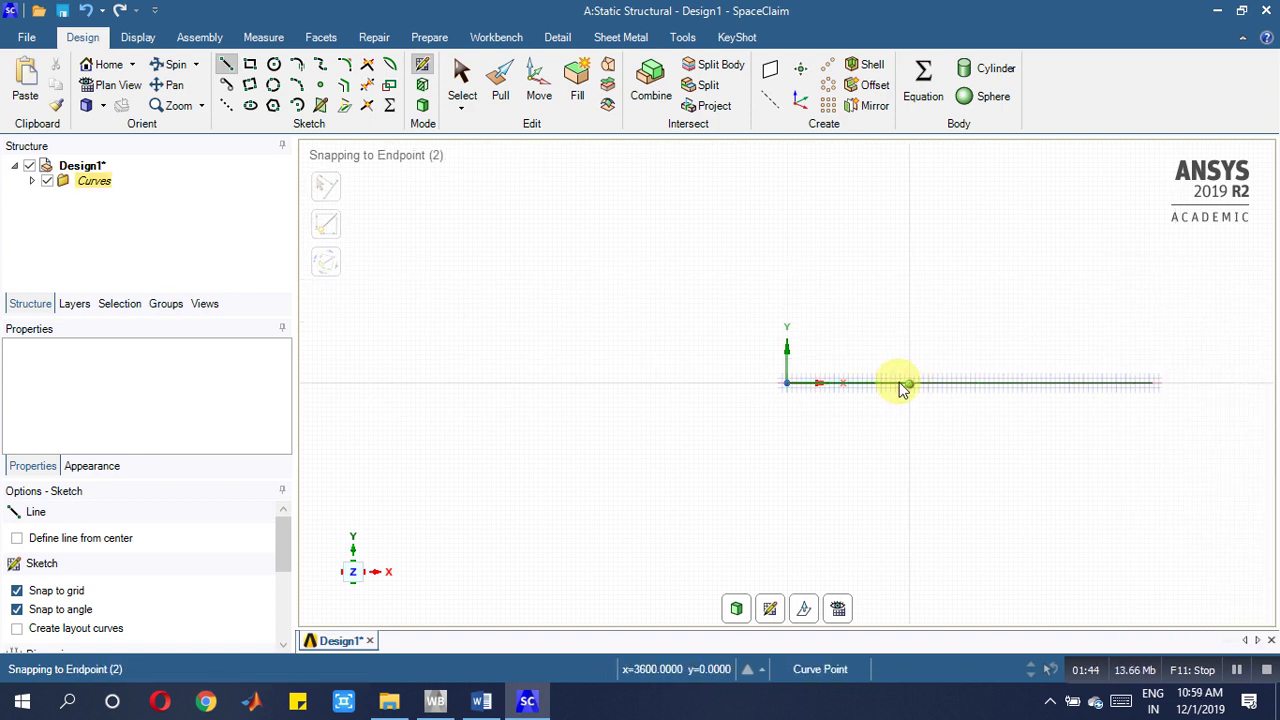
{"action": "left_click", "coordinate": [226, 63]}
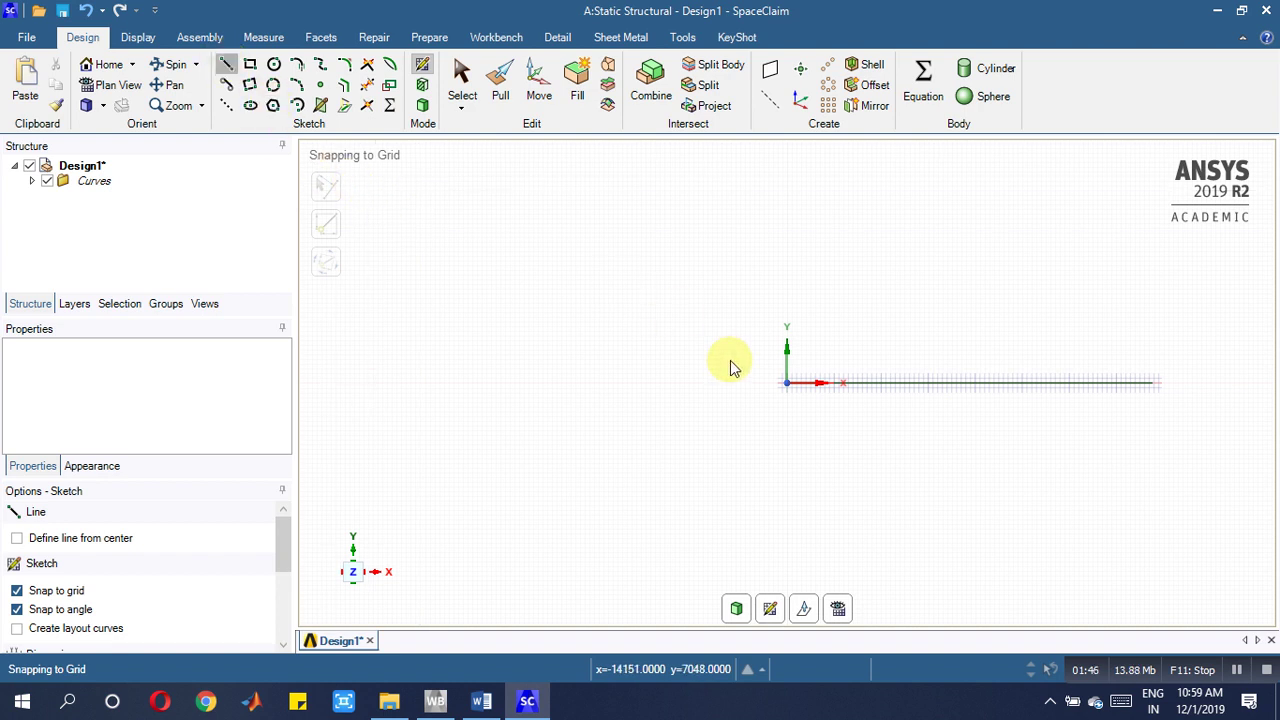
{"action": "left_click", "coordinate": [480, 701]}
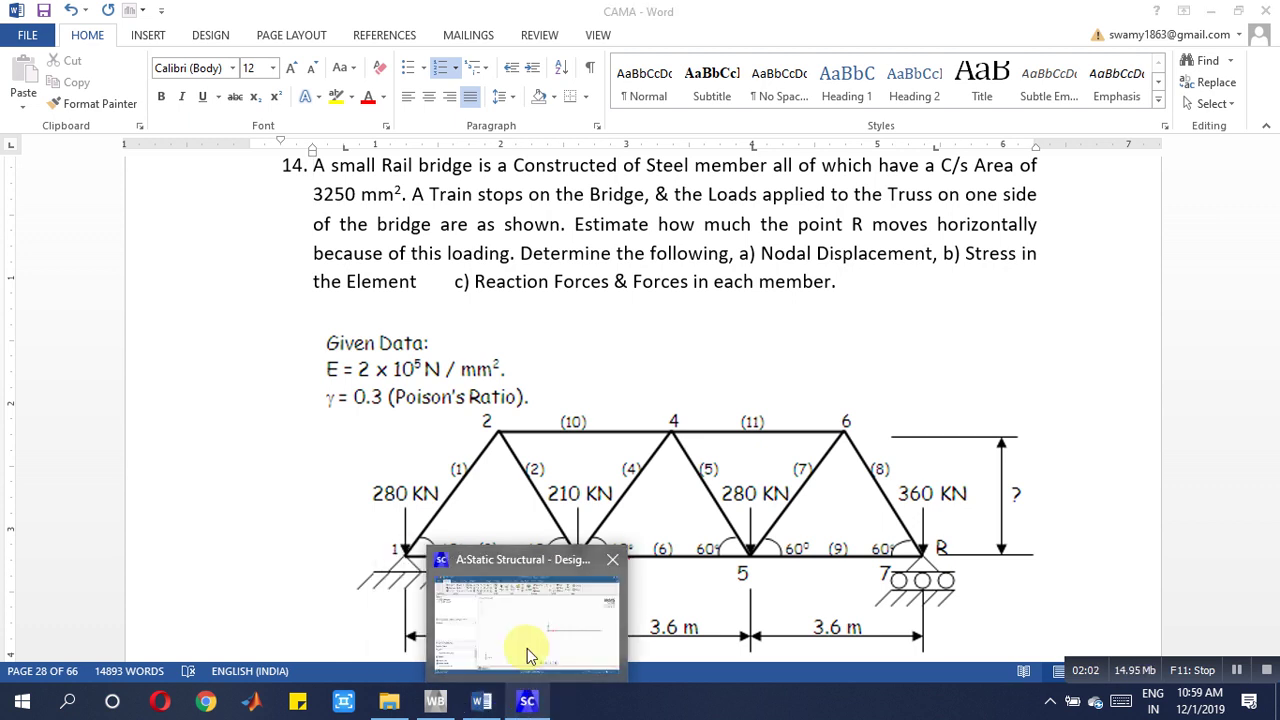
Draw the first 3600 mm diagonal at 60° from the origin and close it at the baseline
{"action": "left_click", "coordinate": [527, 645]}
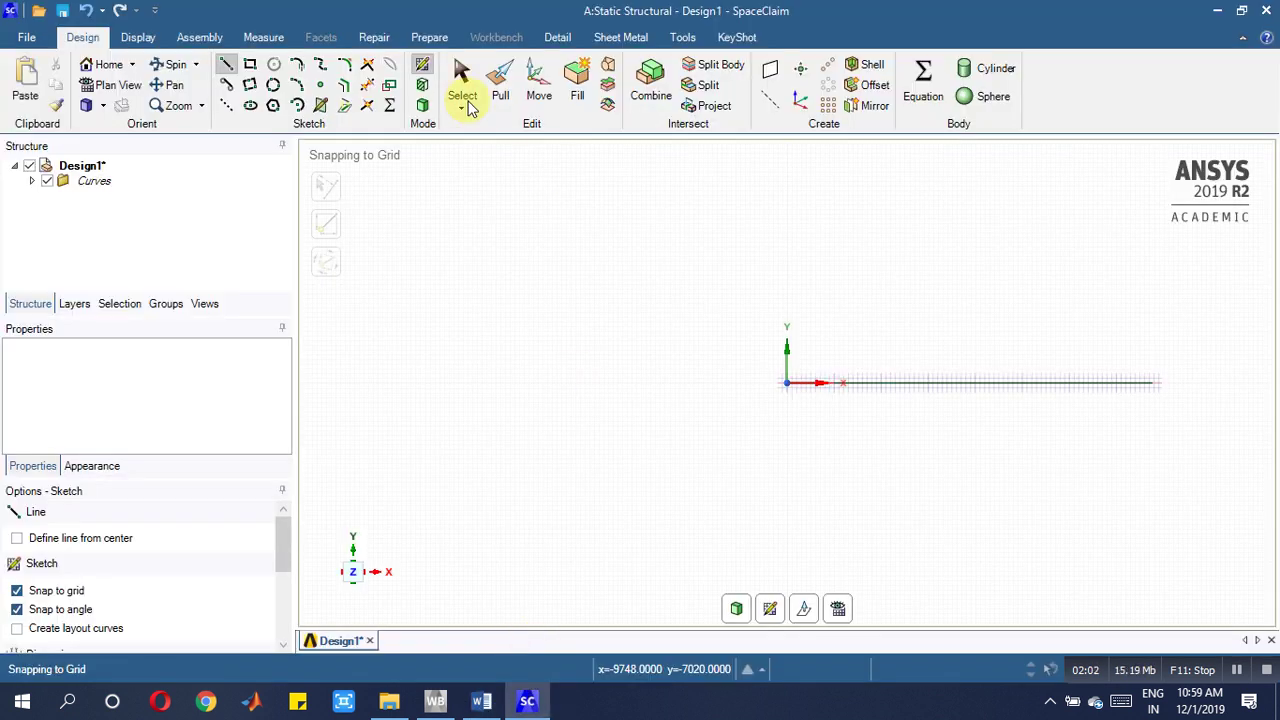
{"action": "left_click", "coordinate": [787, 383]}
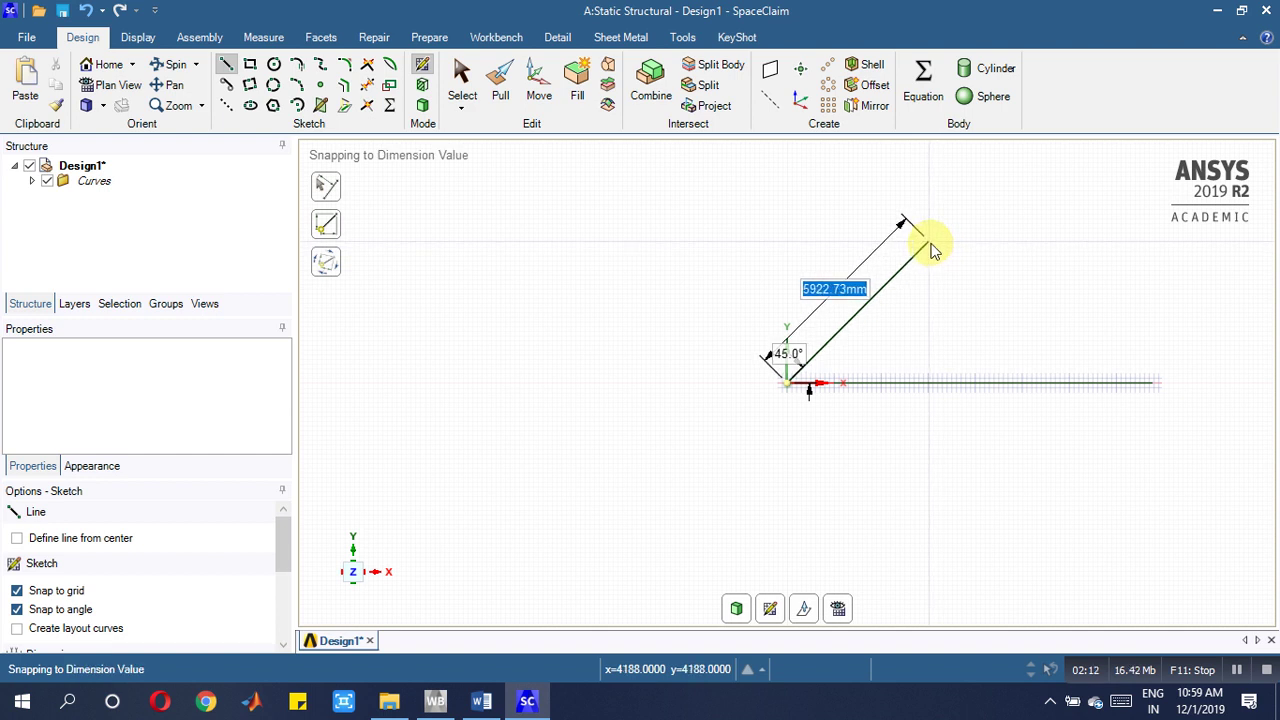
{"action": "type", "text": "36"}
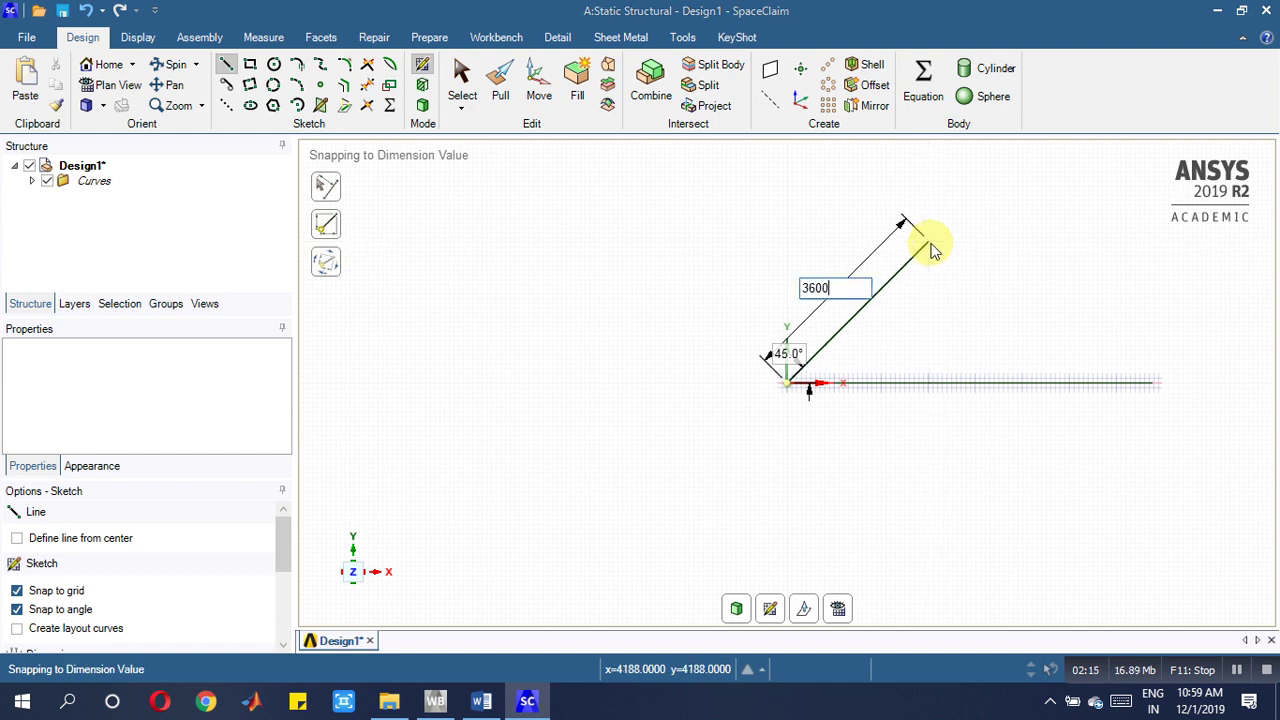
{"action": "type", "text": "00"}
{"action": "key", "text": "Tab"}
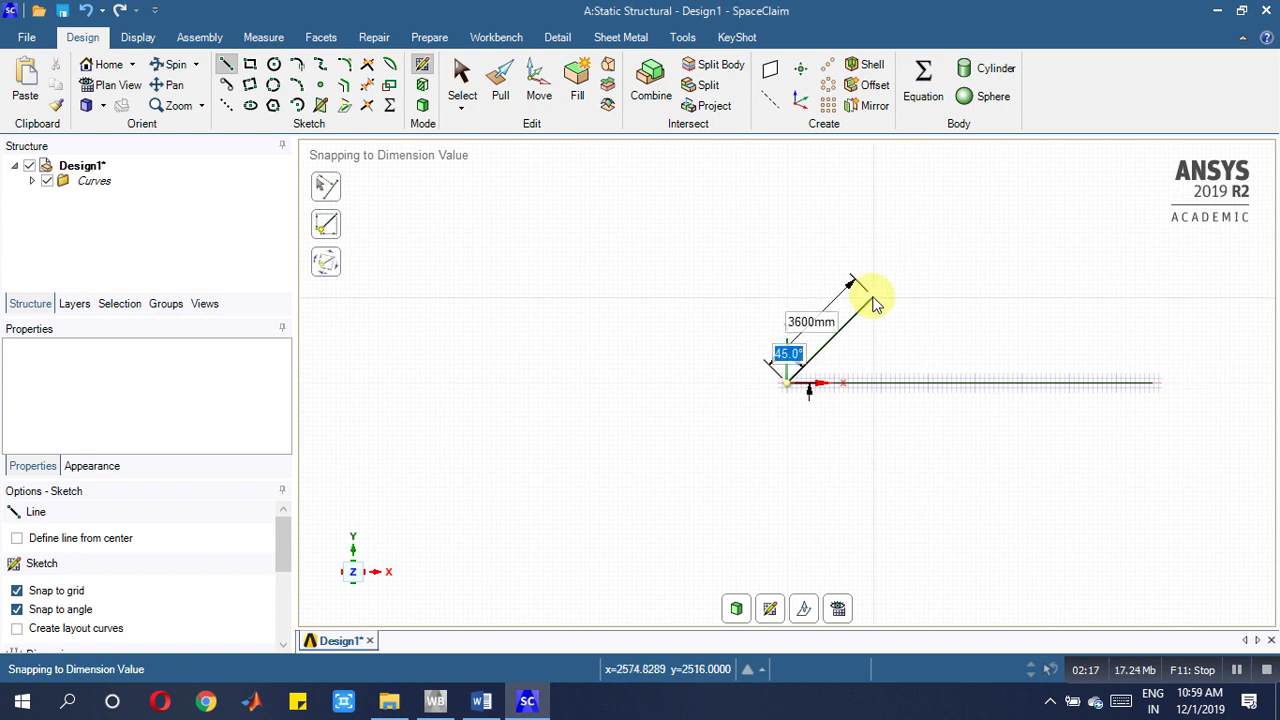
{"action": "type", "text": "60"}
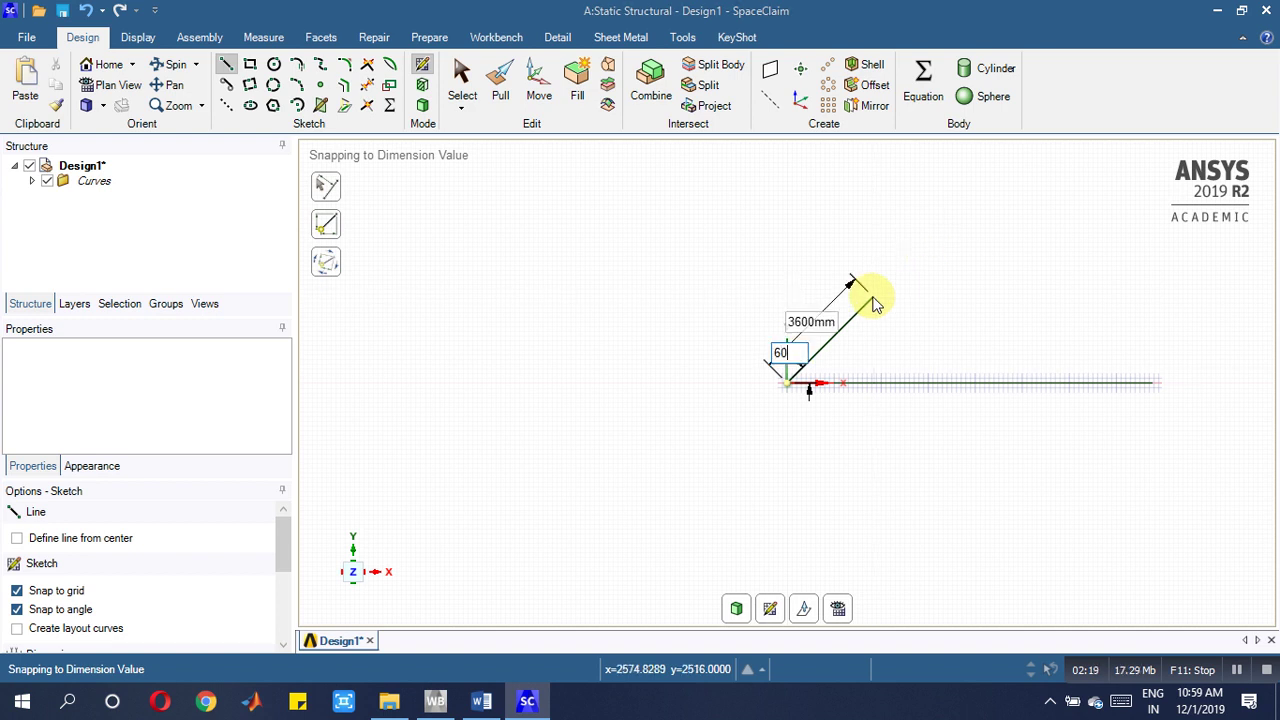
{"action": "key", "text": "Return"}
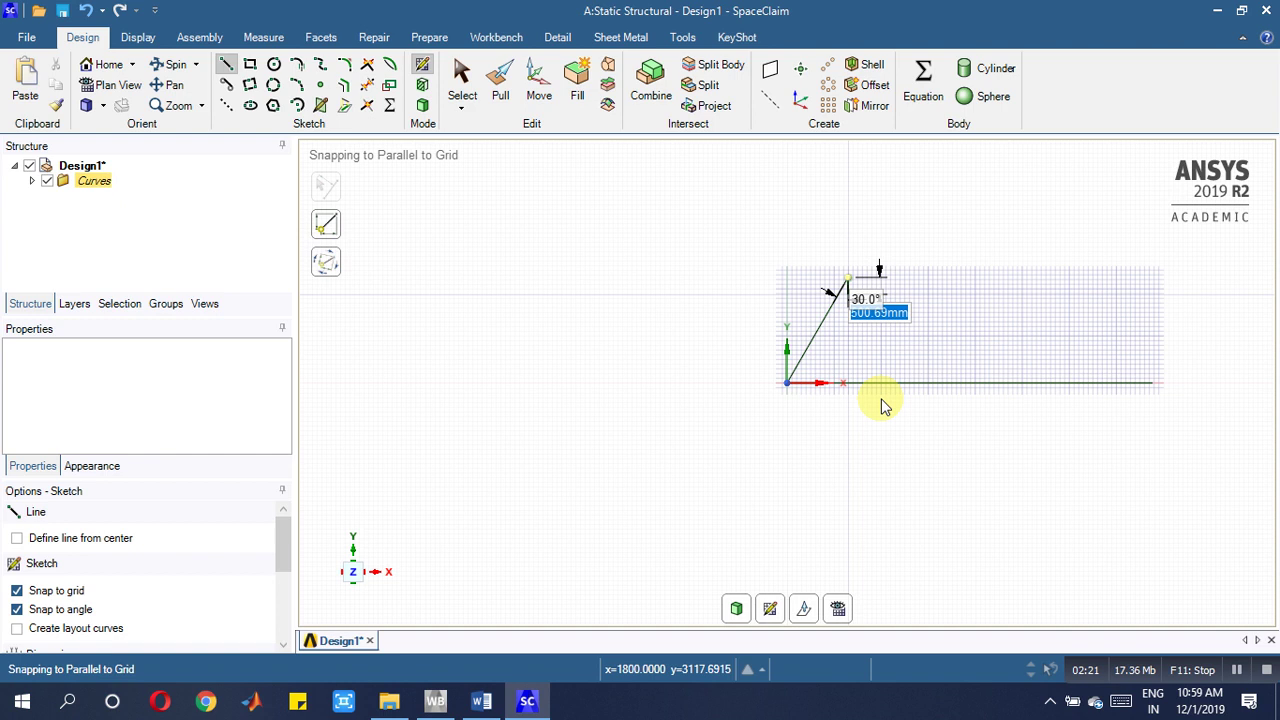
{"action": "left_click", "coordinate": [908, 391]}
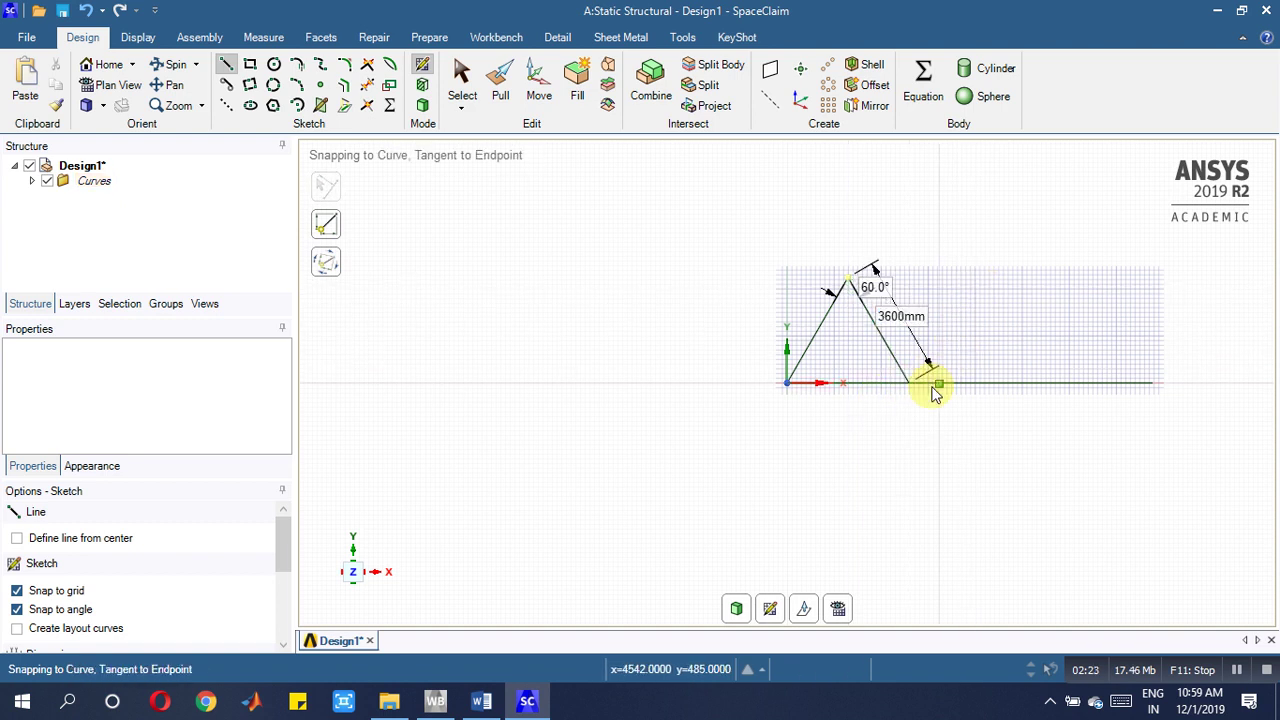
{"action": "right_click", "coordinate": [929, 434]}
{"action": "left_click", "coordinate": [900, 414]}
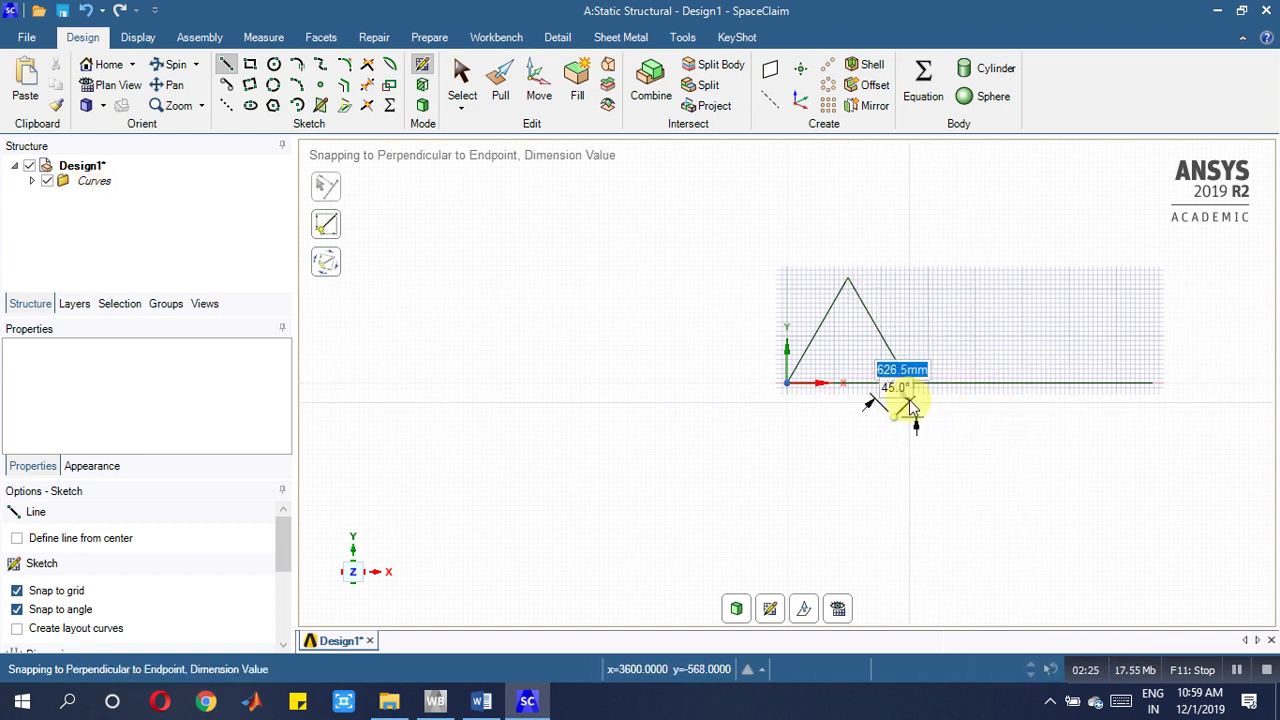
{"action": "key", "text": "Escape"}
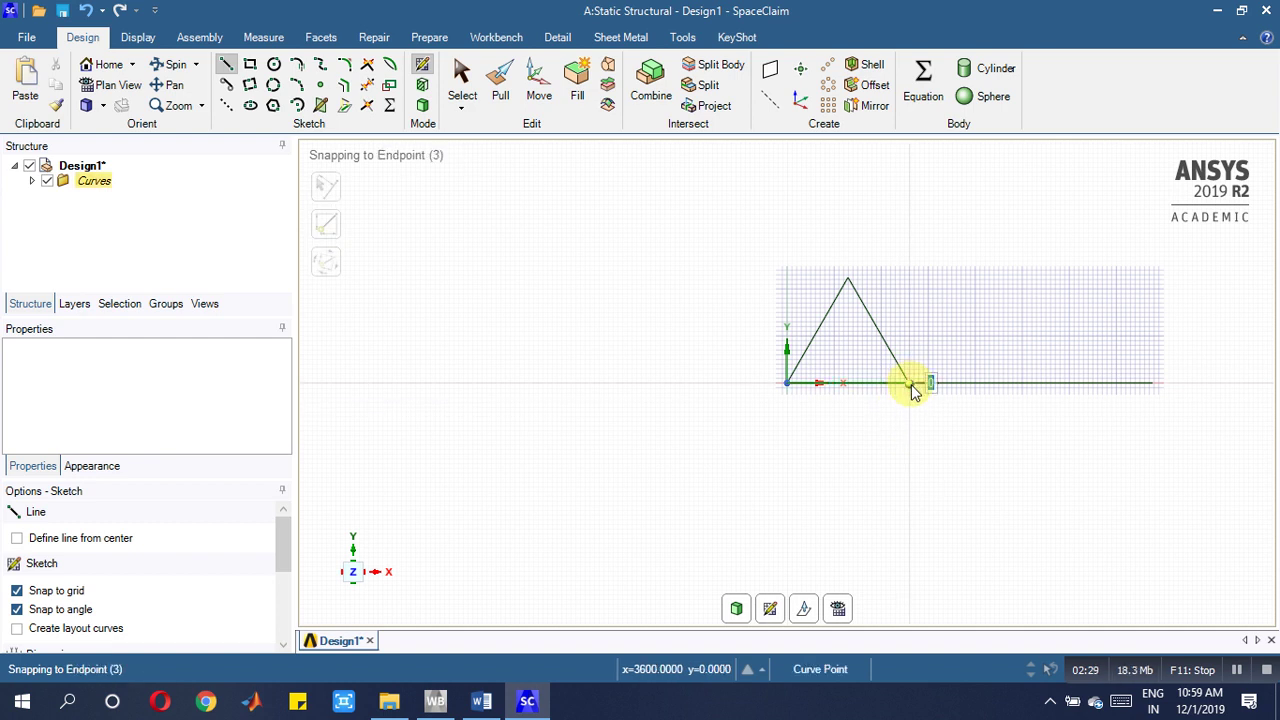
Add the remaining 3600 mm diagonals, closing the second and third triangles on the baseline
{"action": "left_click", "coordinate": [909, 384]}
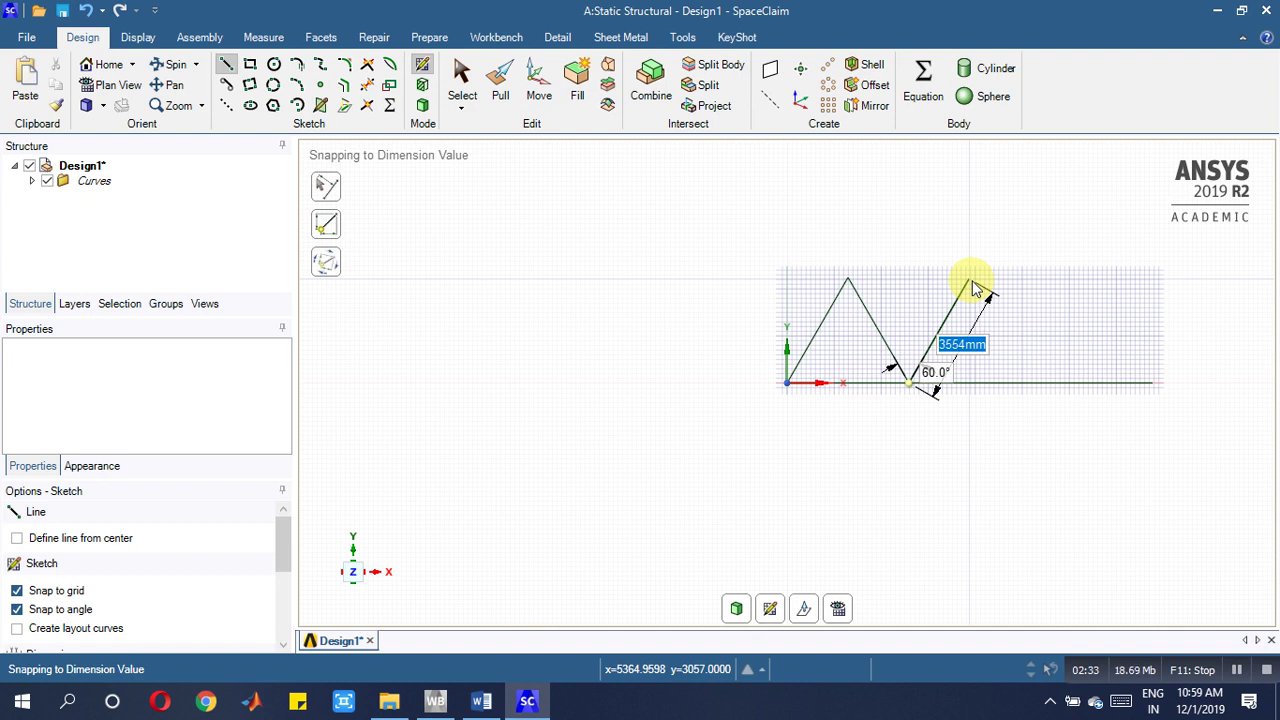
{"action": "type", "text": "3600"}
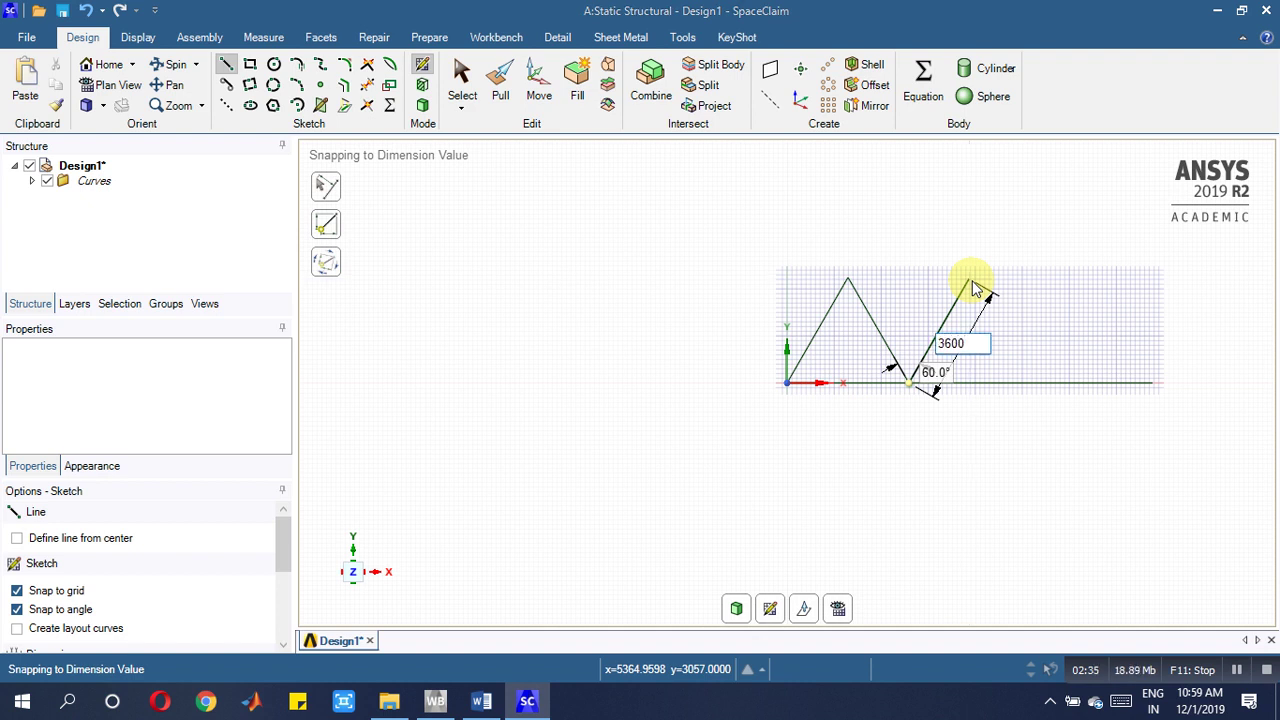
{"action": "key", "text": "Return"}
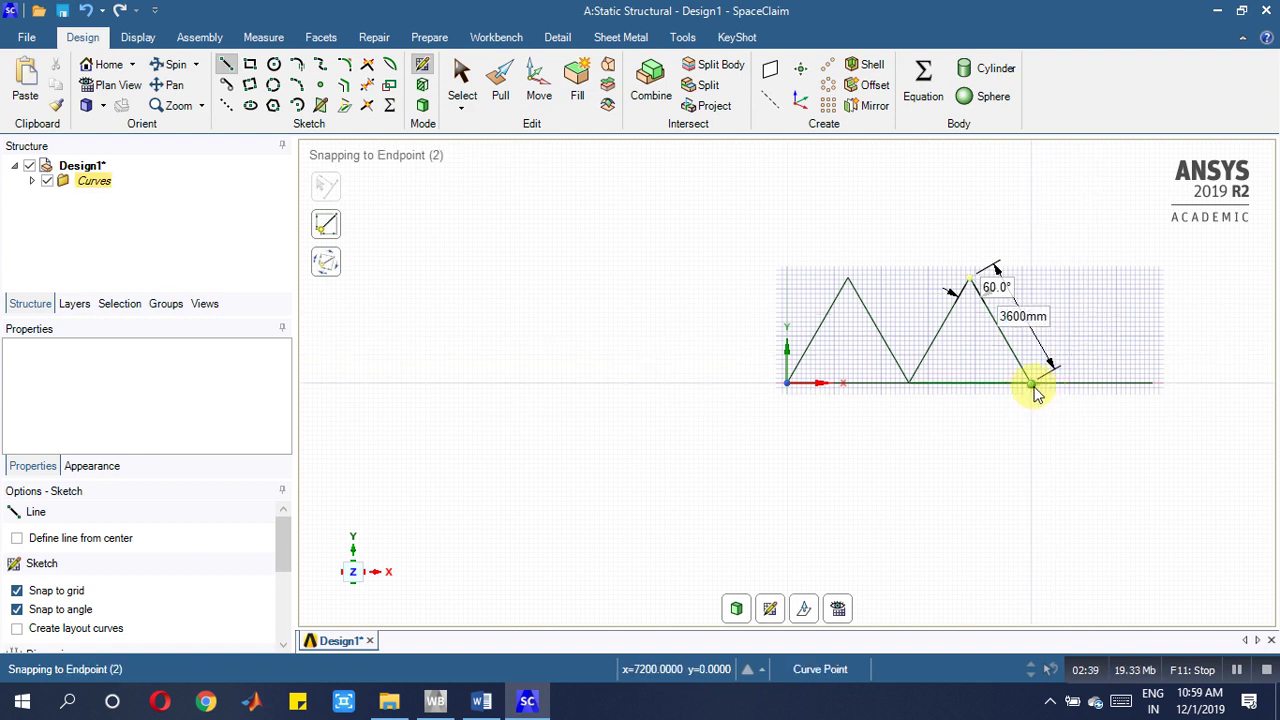
{"action": "left_click", "coordinate": [1032, 384]}
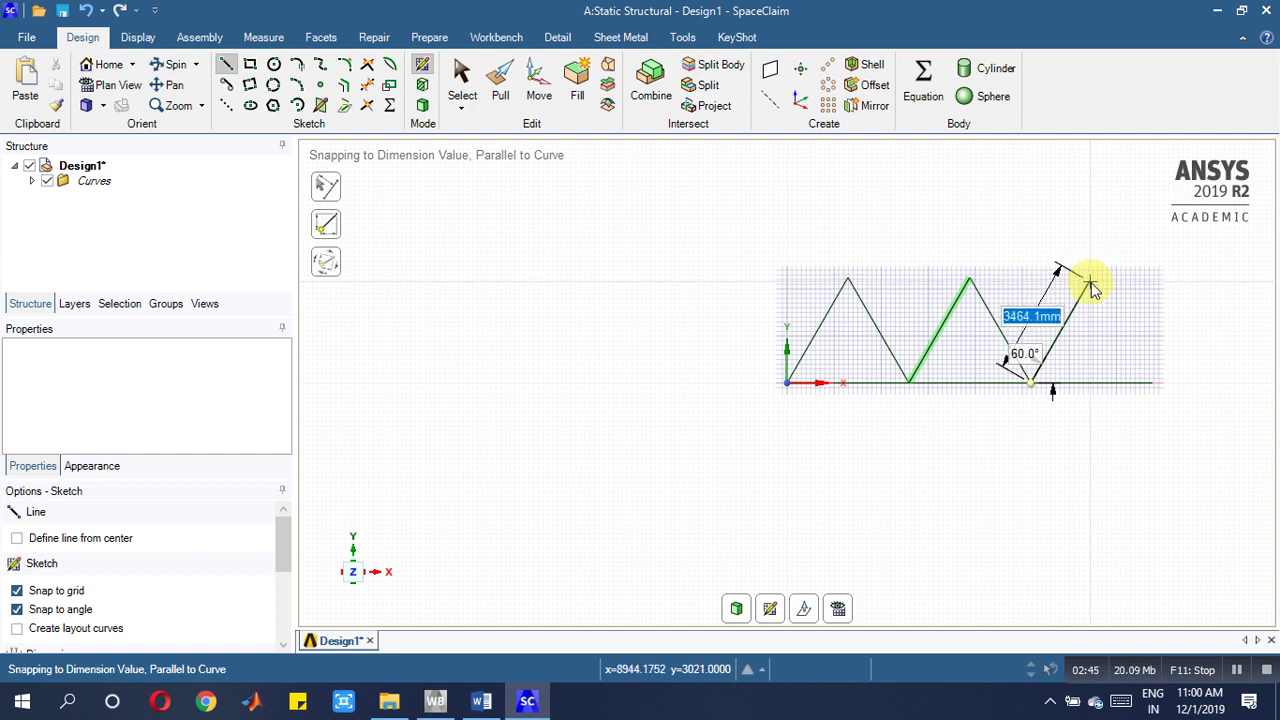
{"action": "type", "text": "3600"}
{"action": "key", "text": "Return"}
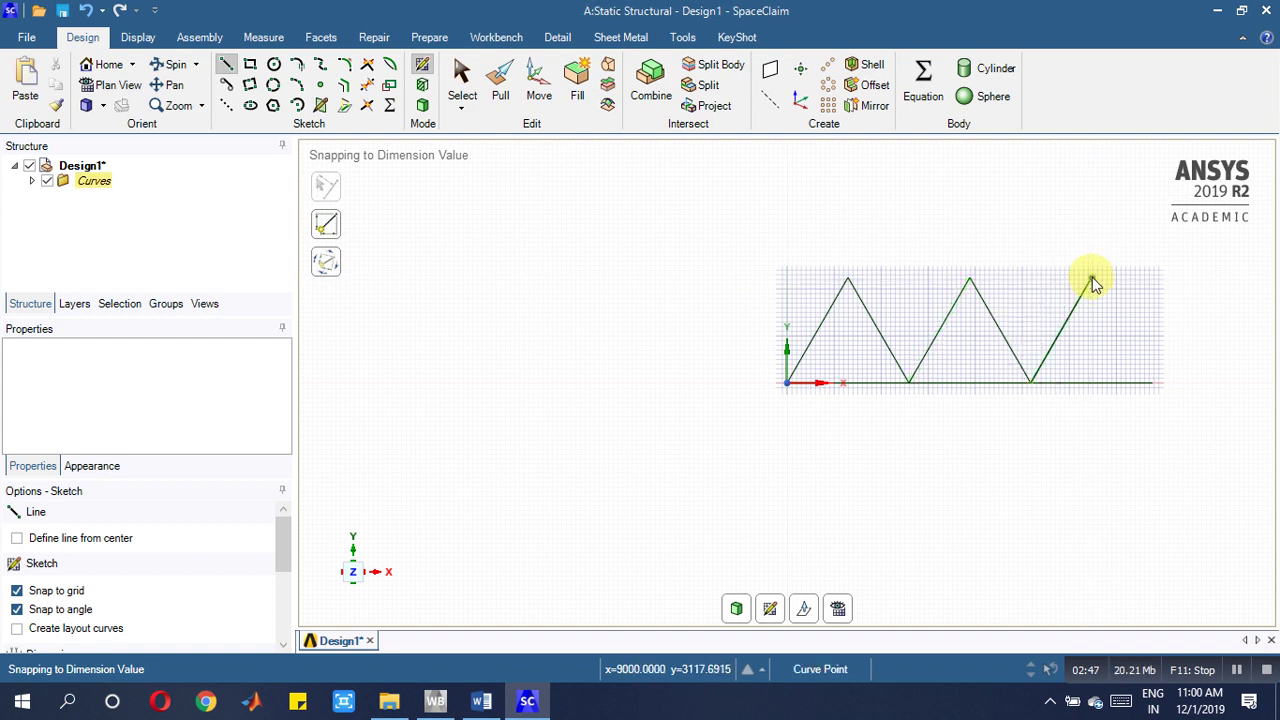
{"action": "left_click", "coordinate": [1152, 384]}
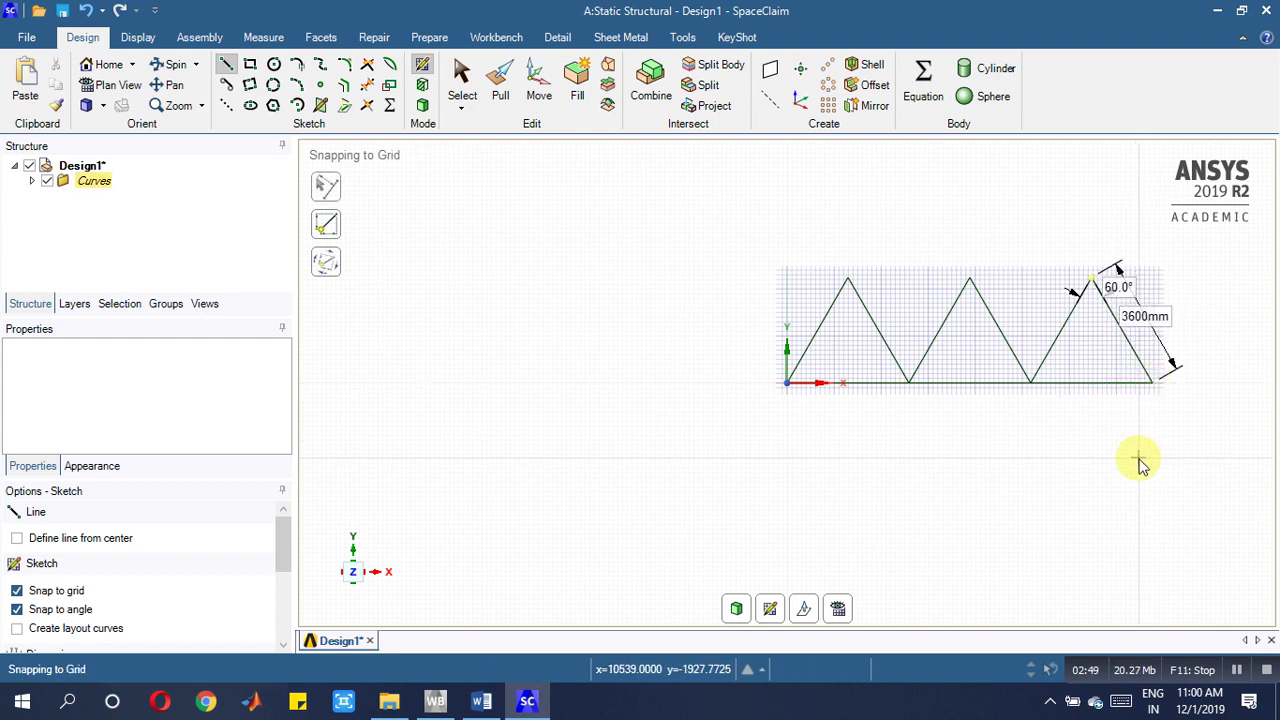
Add a new component, Component1, under Design1
{"action": "double_click", "coordinate": [92, 182]}
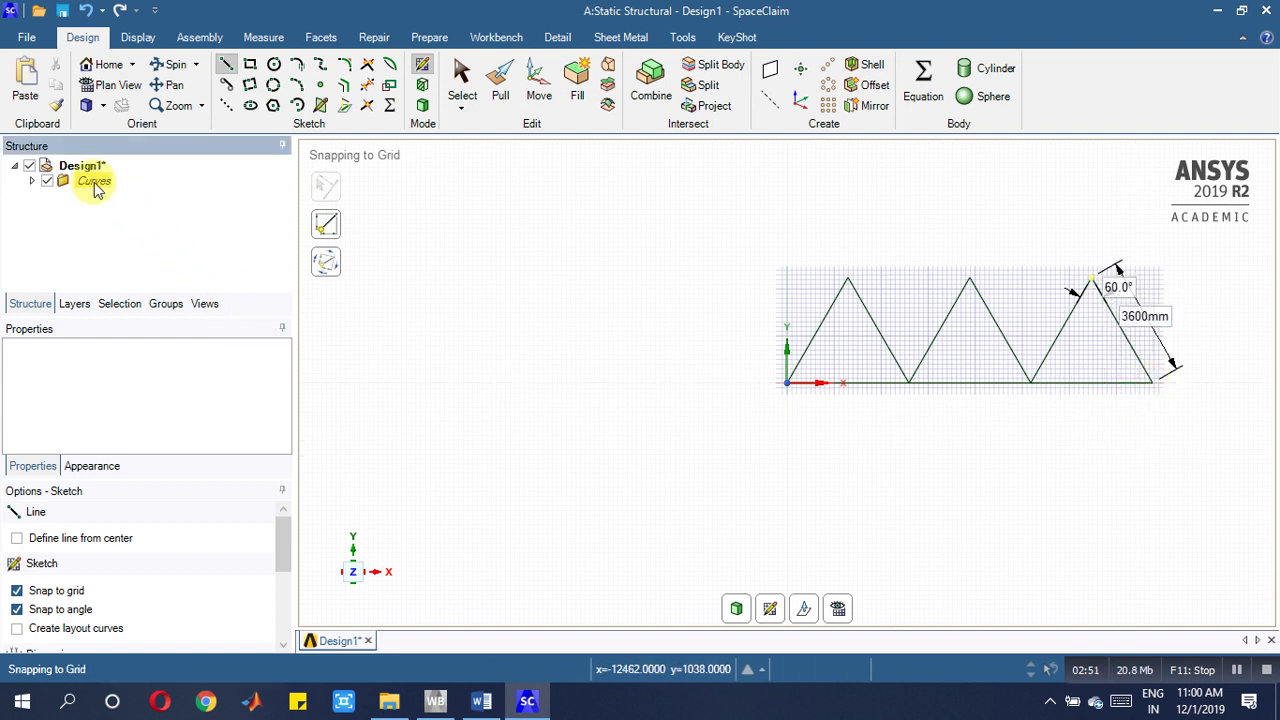
{"action": "left_click", "coordinate": [84, 168]}
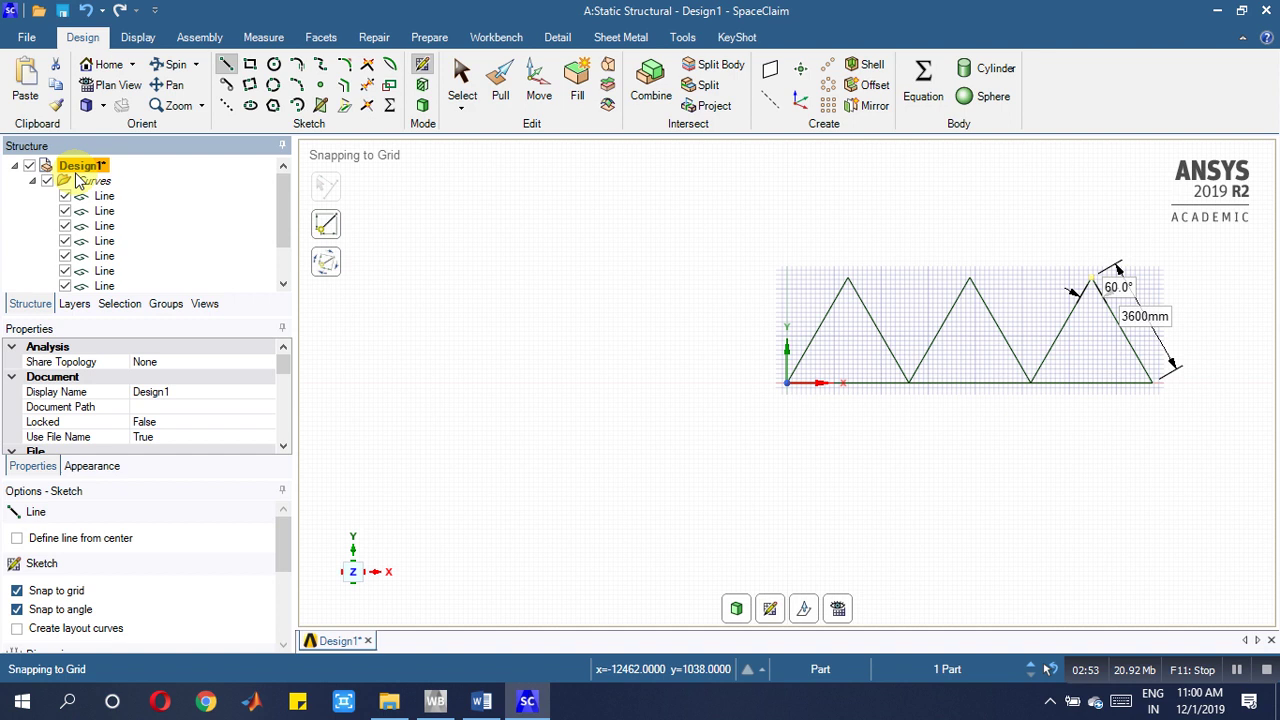
{"action": "right_click", "coordinate": [84, 170]}
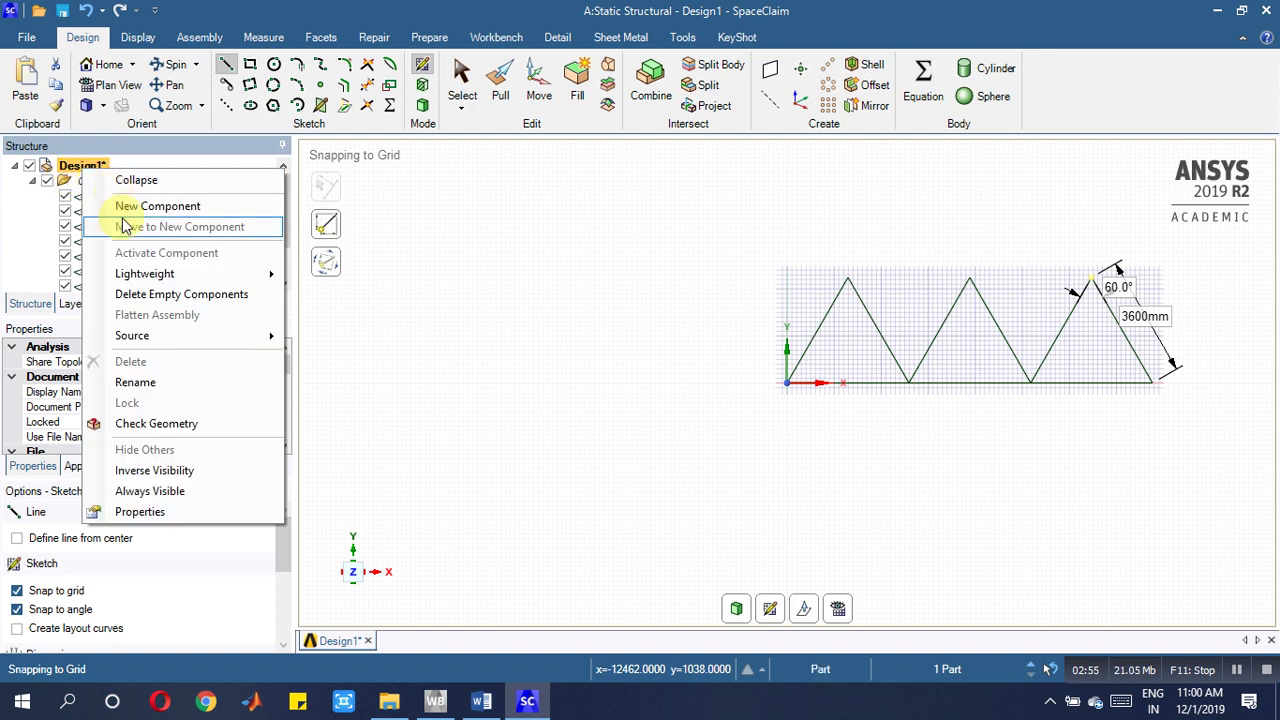
{"action": "left_click", "coordinate": [128, 206]}
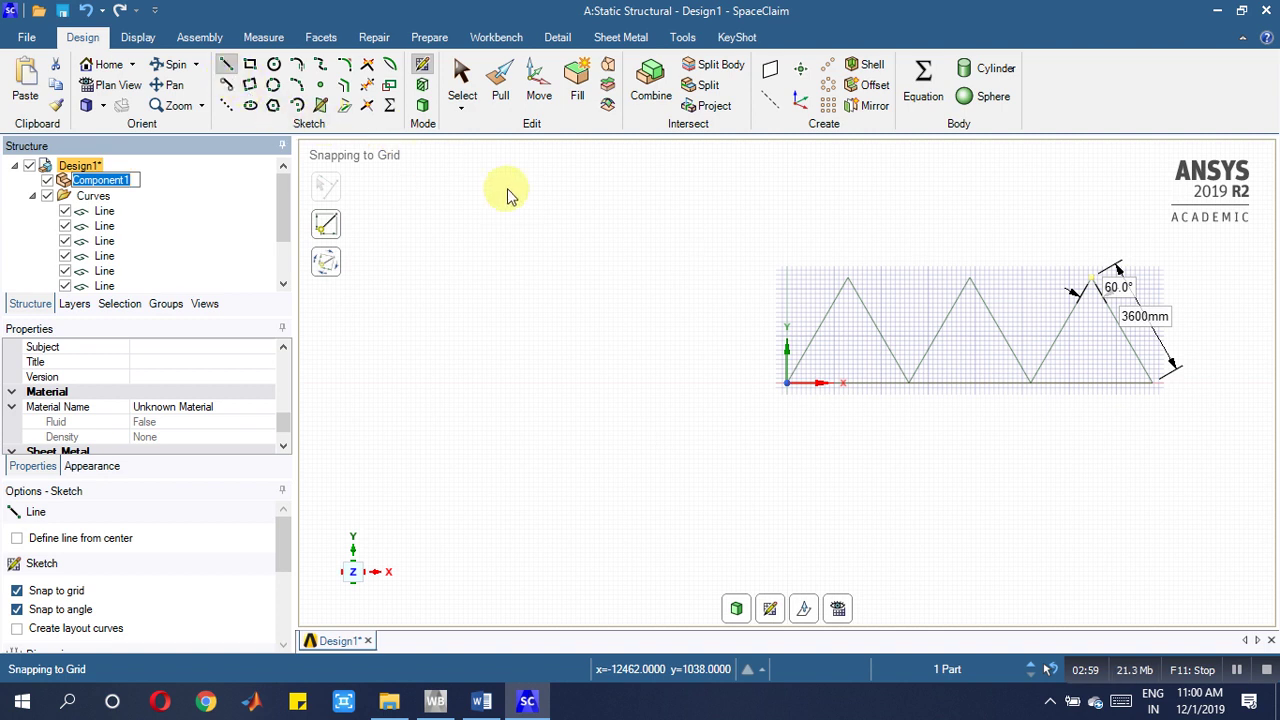
Draw the top chord through the three triangle apexes
{"action": "left_click", "coordinate": [848, 279]}
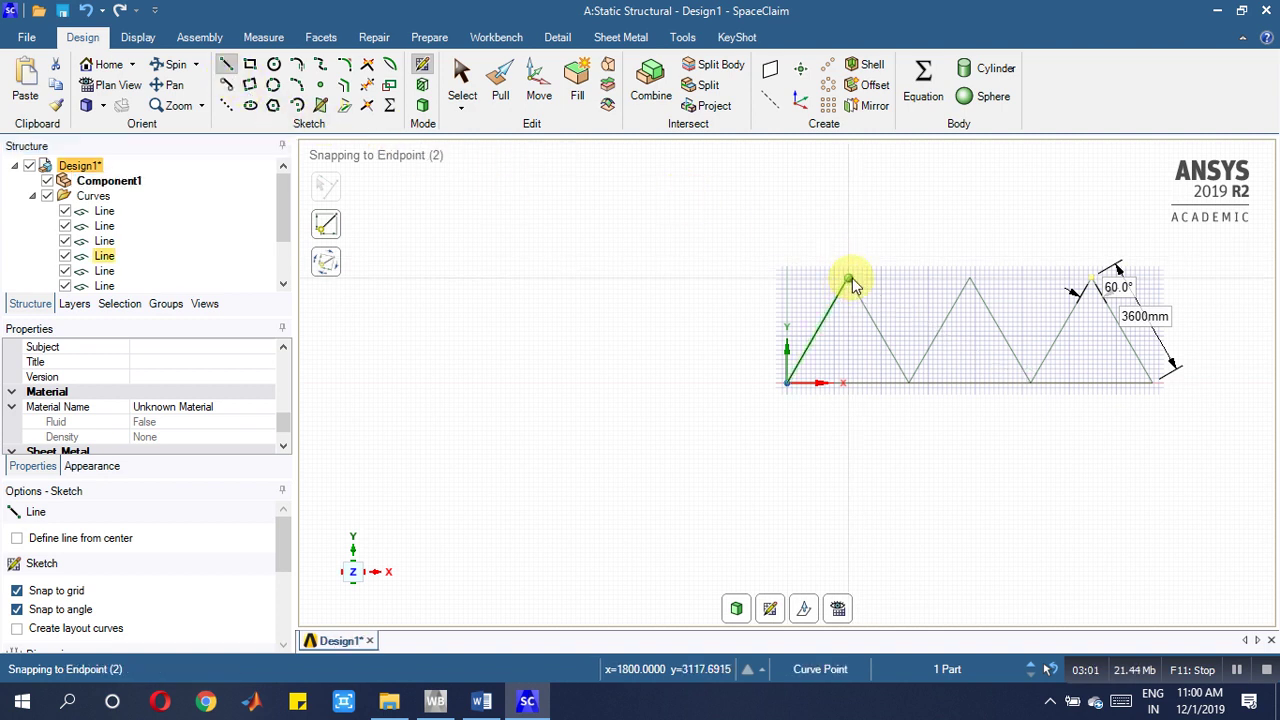
{"action": "left_click", "coordinate": [971, 280]}
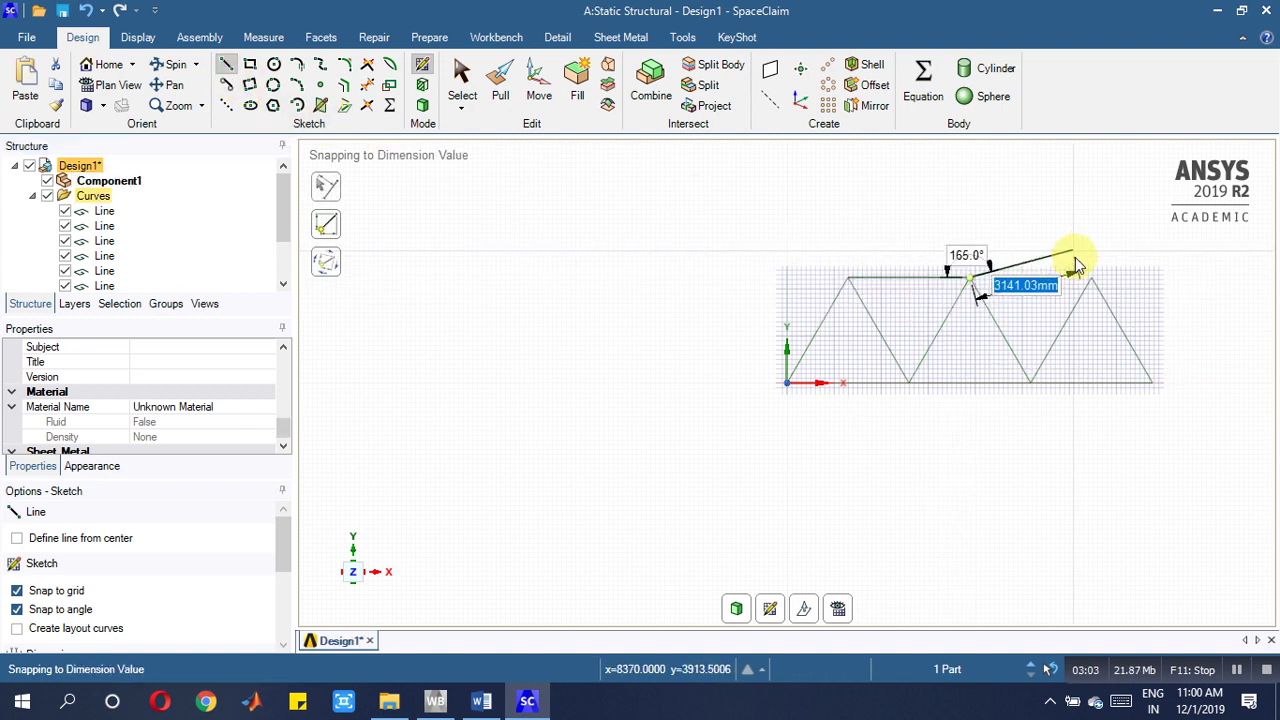
{"action": "left_click", "coordinate": [1093, 281]}
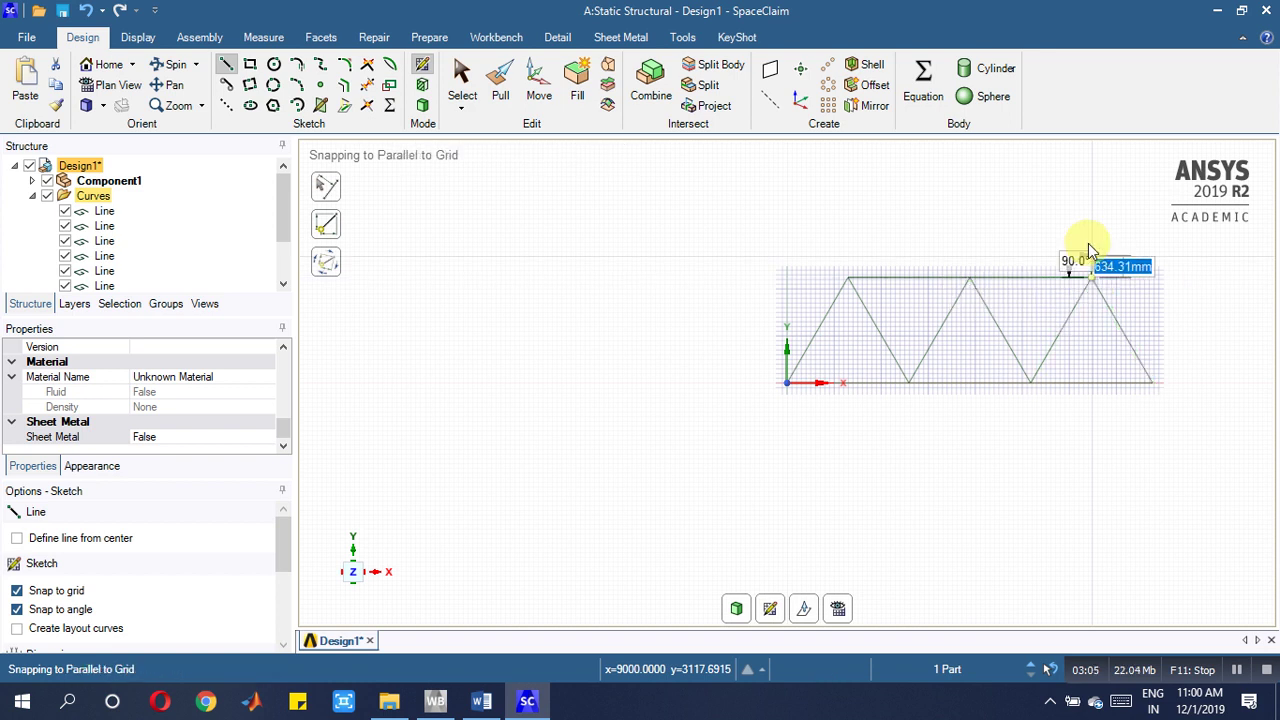
{"action": "right_click", "coordinate": [1087, 206]}
Finish the top chord and select the first line in Component1's Curves folder
{"action": "left_click", "coordinate": [1106, 220]}
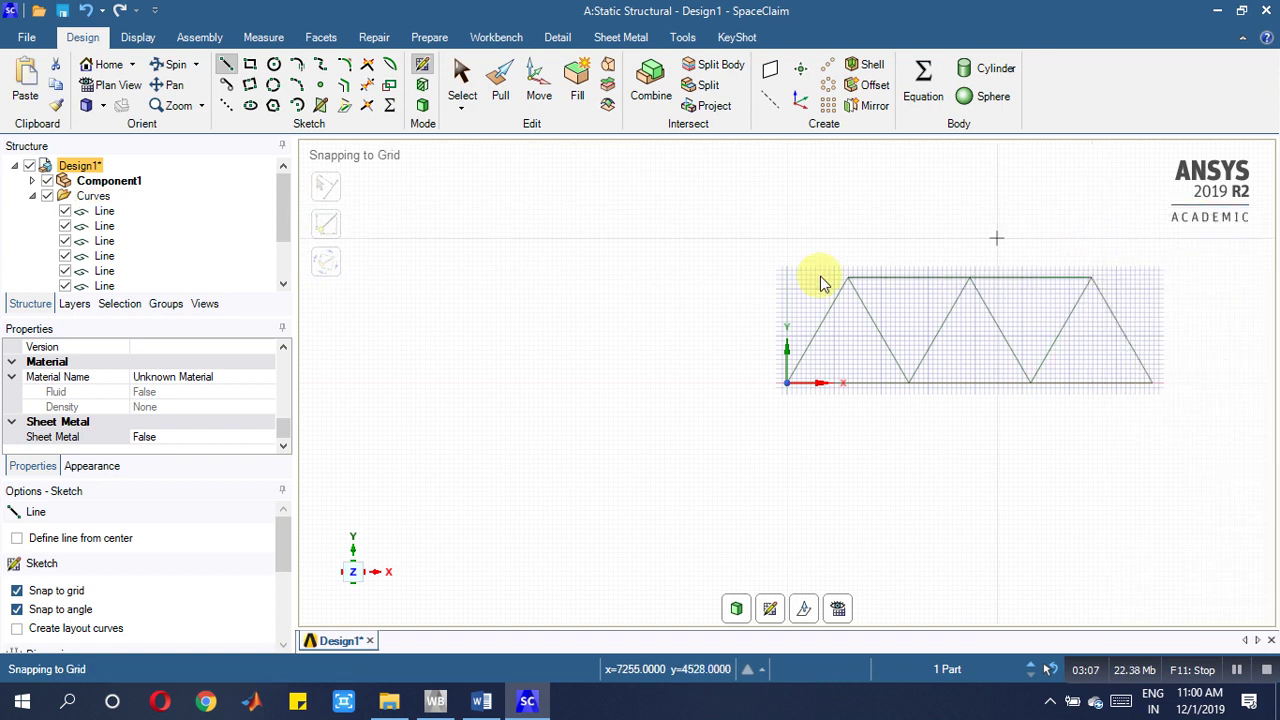
{"action": "left_click", "coordinate": [101, 185]}
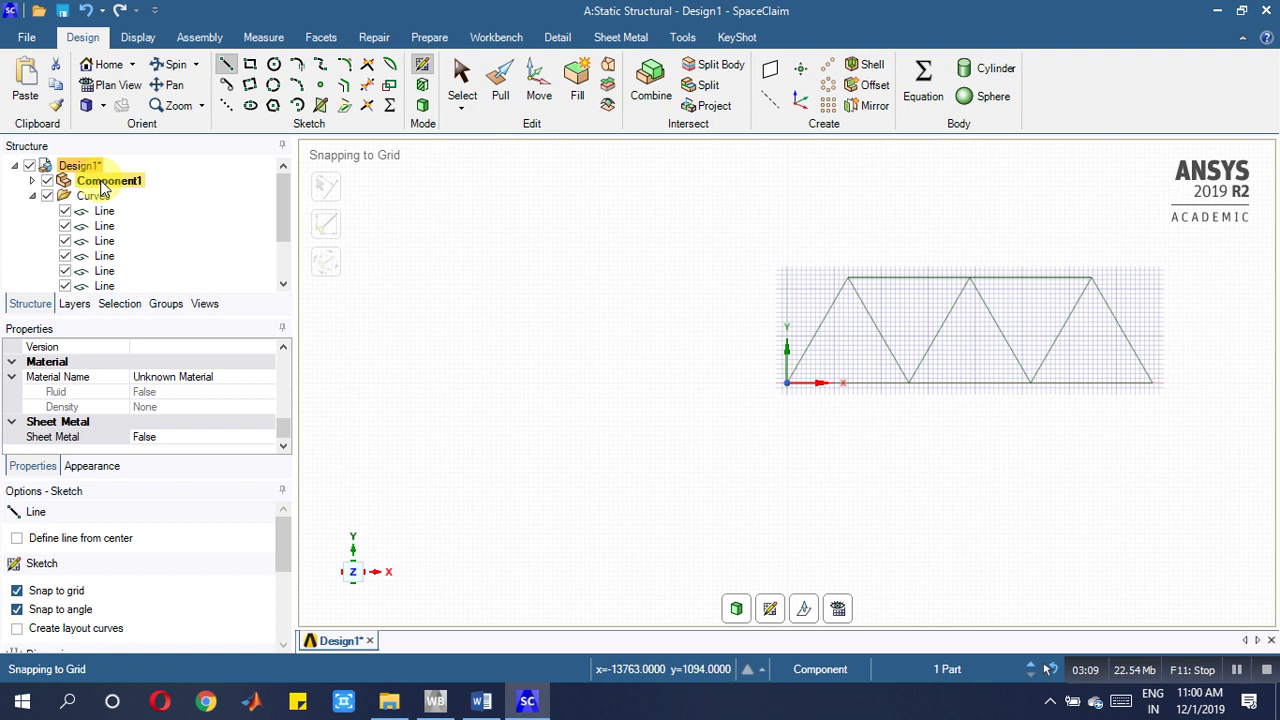
{"action": "left_click", "coordinate": [97, 187]}
{"action": "double_click", "coordinate": [106, 196]}
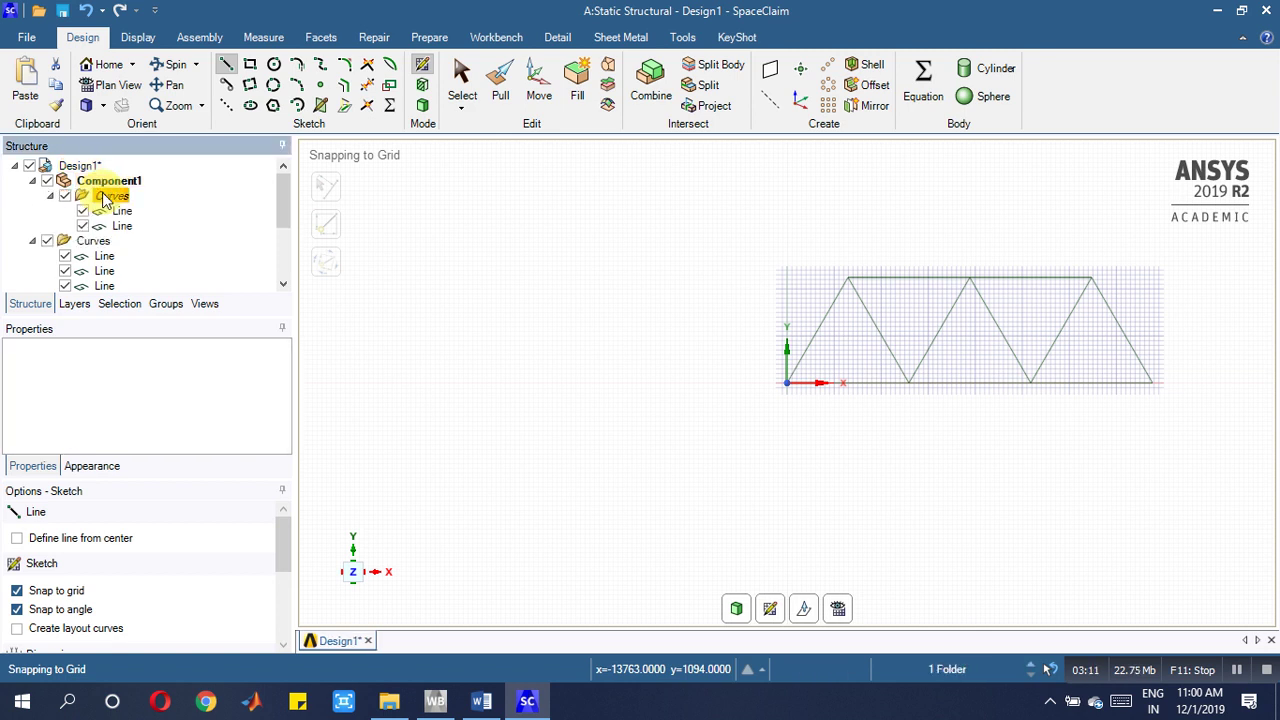
{"action": "left_click", "coordinate": [120, 212]}
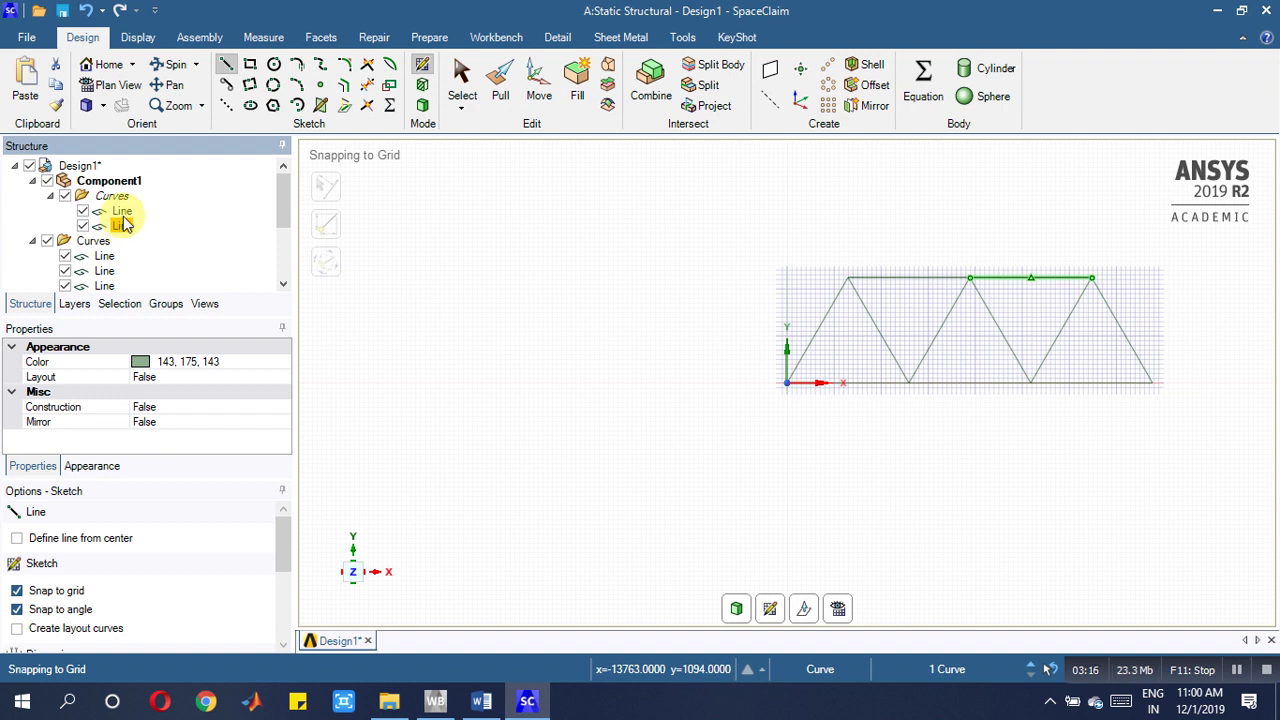
{"action": "left_click", "coordinate": [121, 212], "text": "ctrl"}
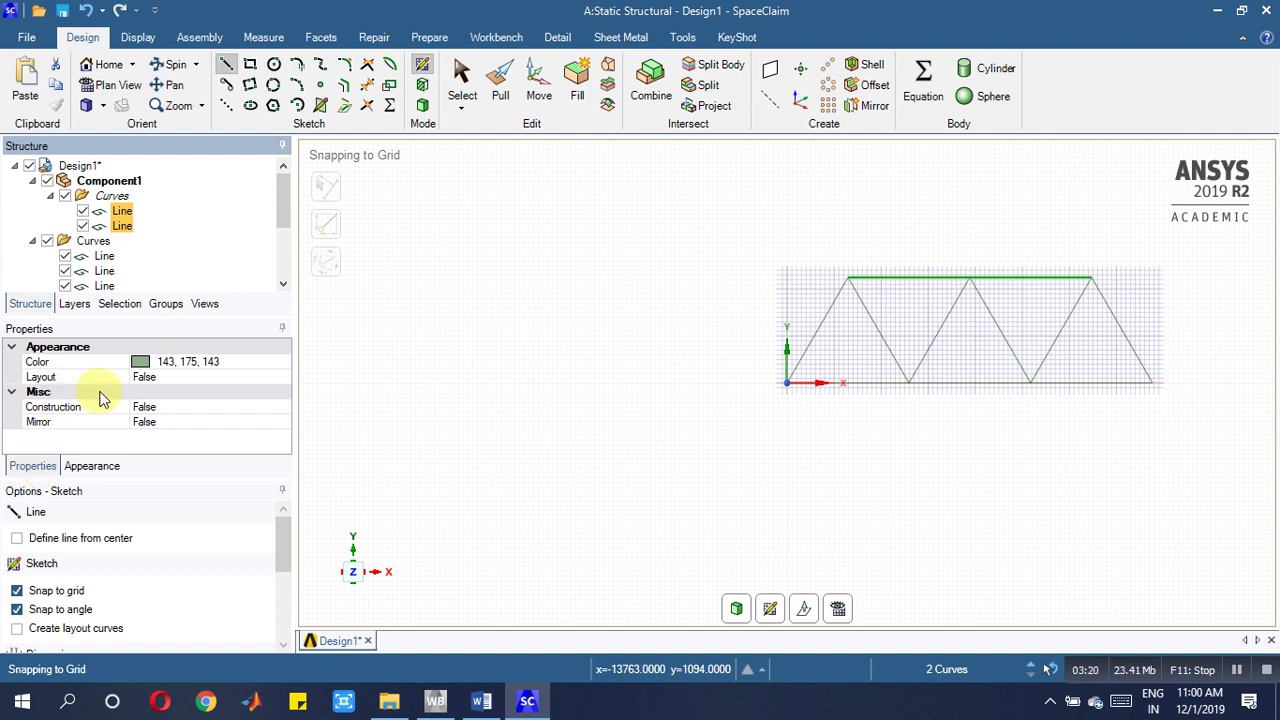
{"action": "left_click", "coordinate": [121, 211]}
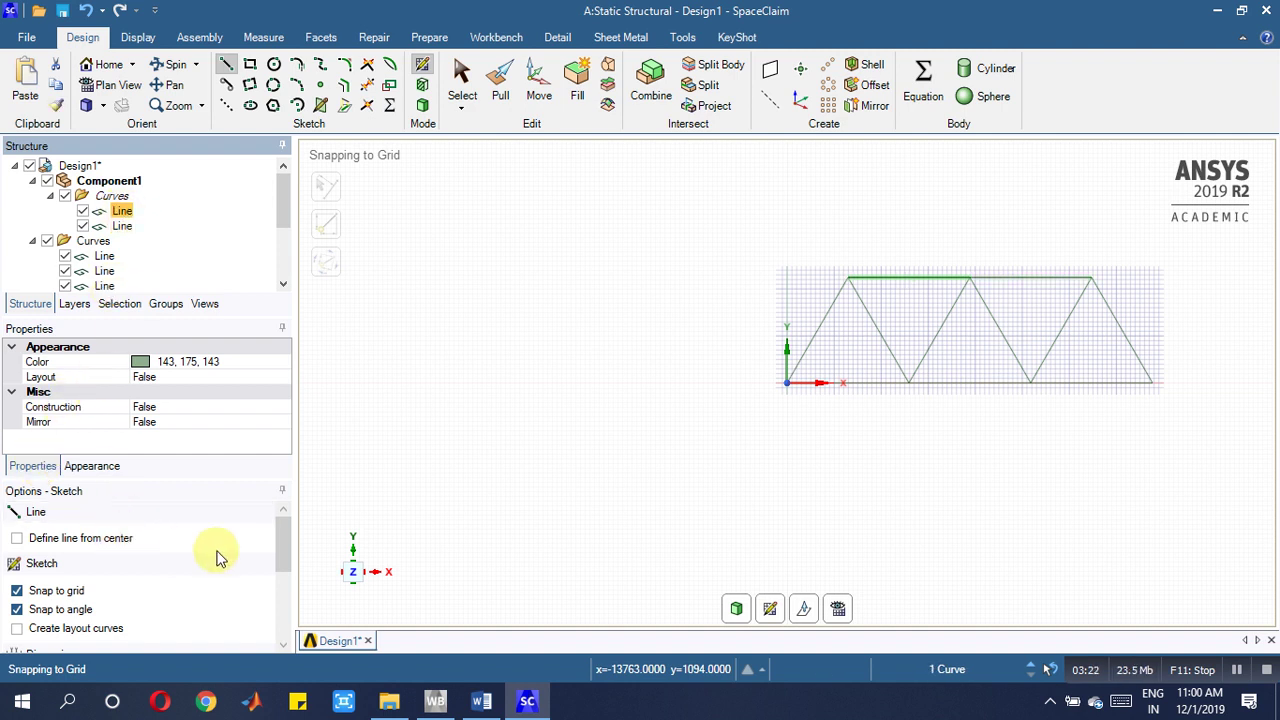
Set the selected line's Layout property to True
{"action": "left_click_drag", "start_coordinate": [277, 543], "coordinate": [277, 580]}
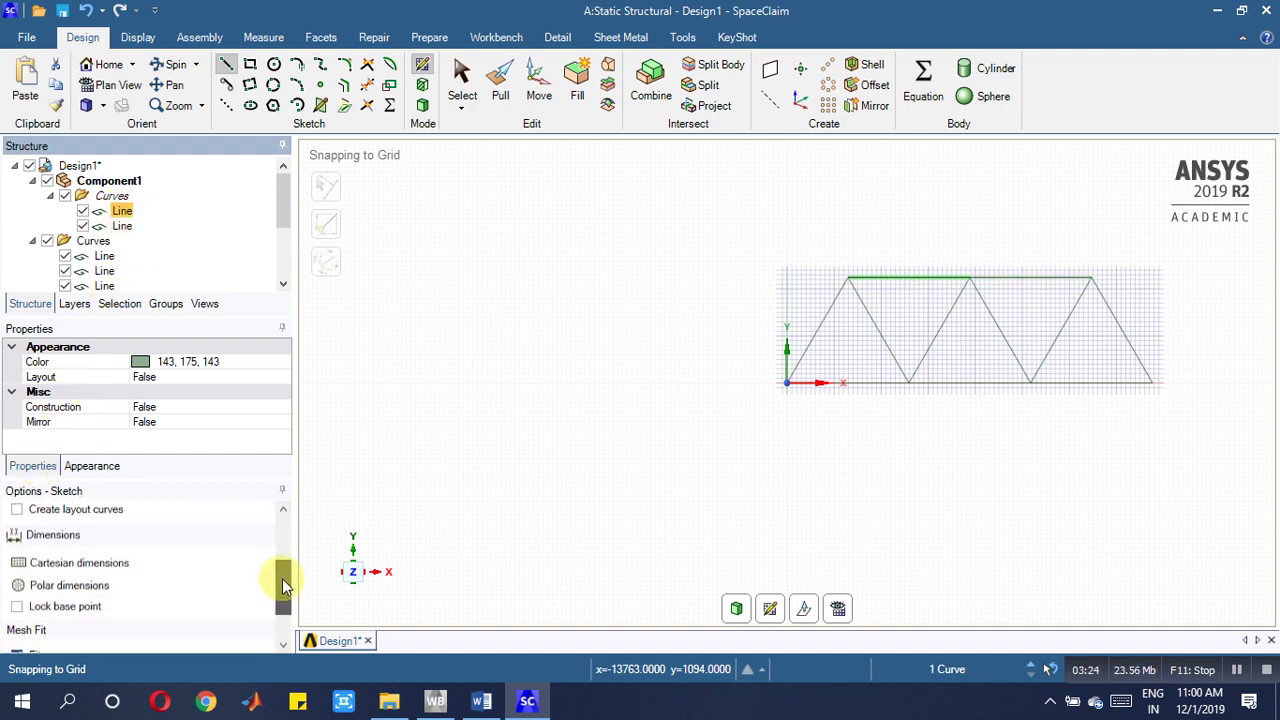
{"action": "left_click", "coordinate": [93, 472]}
{"action": "left_click", "coordinate": [33, 466]}
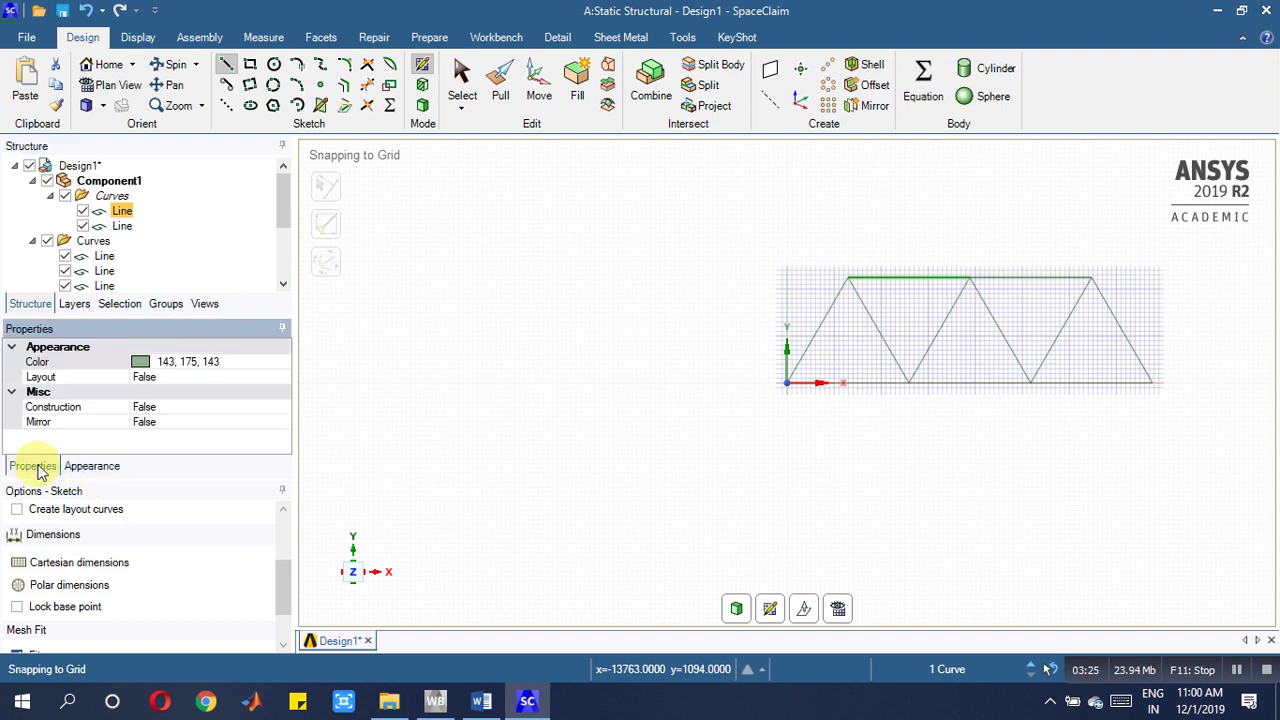
{"action": "double_click", "coordinate": [160, 381]}
{"action": "left_click", "coordinate": [195, 408]}
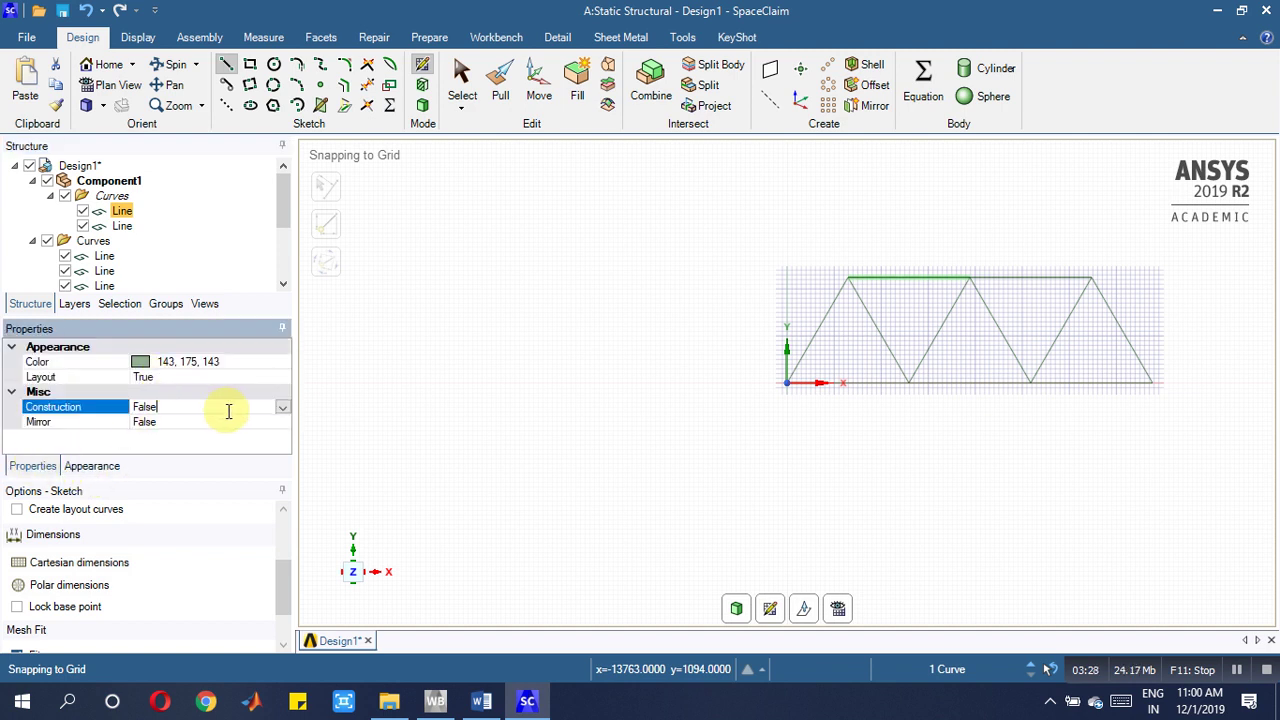
{"action": "left_click", "coordinate": [122, 240]}
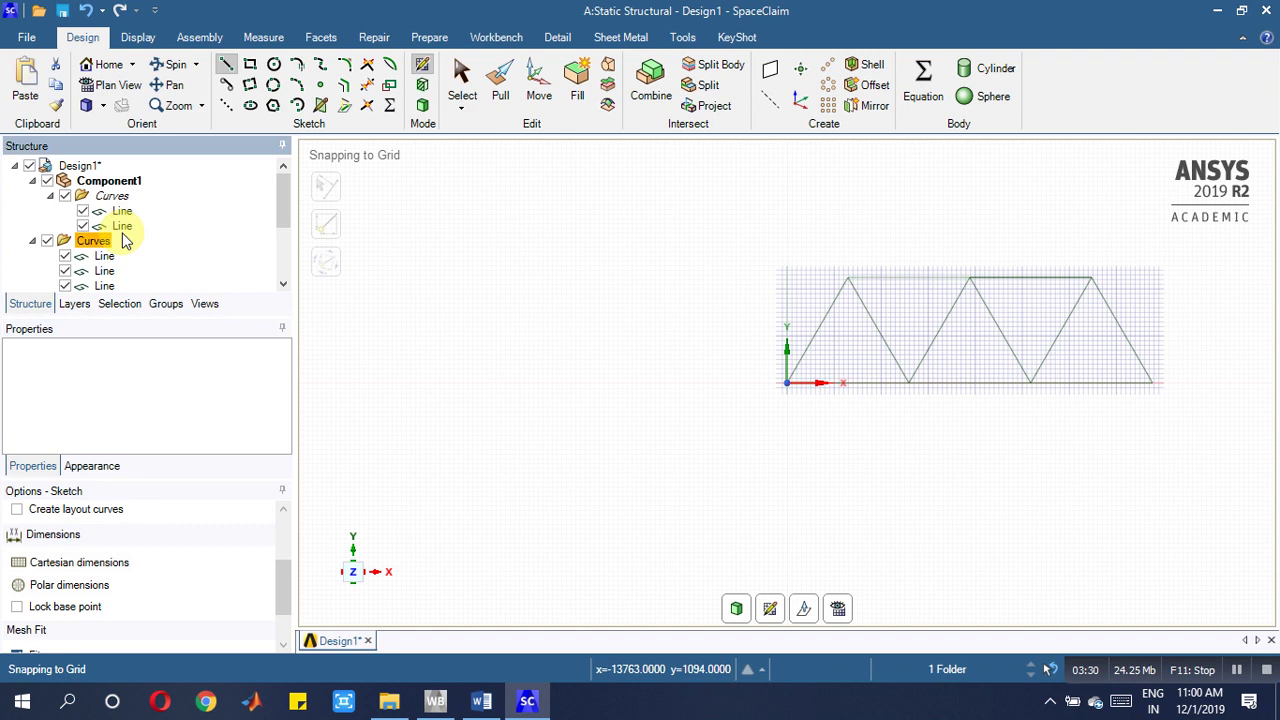
{"action": "left_click", "coordinate": [74, 167]}
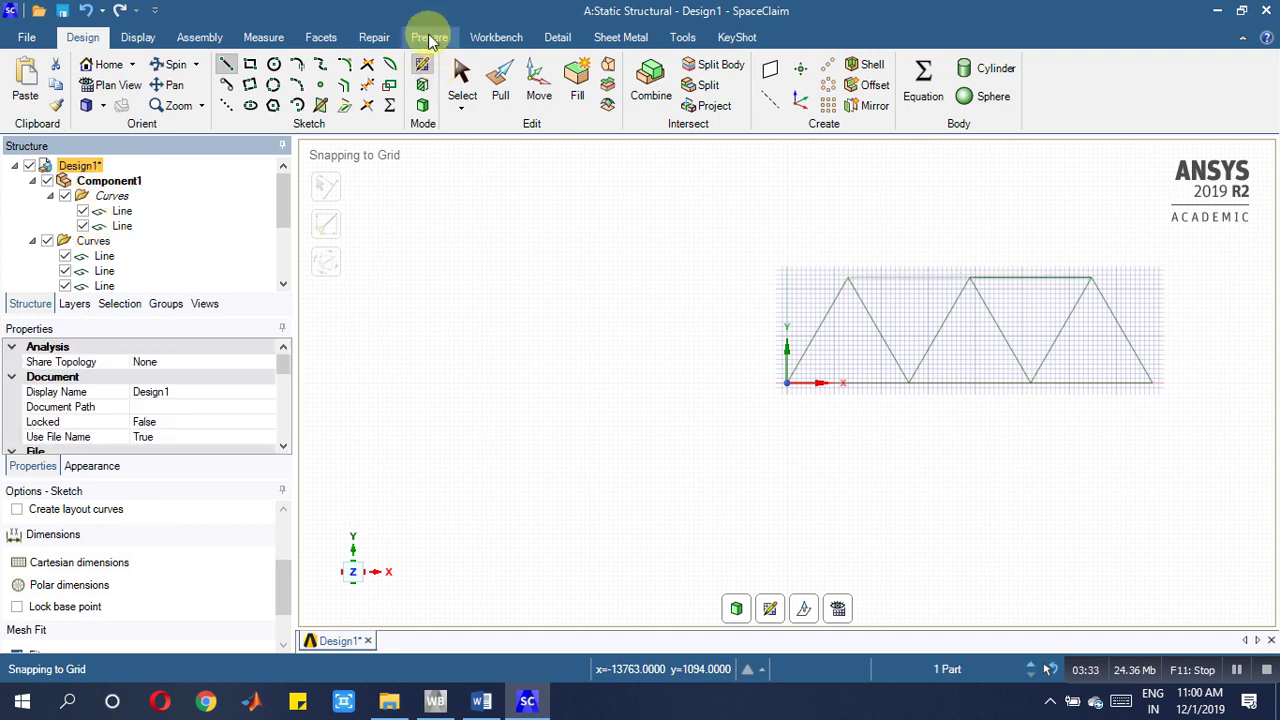
Create a solid circular beam profile from the Prepare tab's Profiles list
{"action": "left_click", "coordinate": [429, 40]}
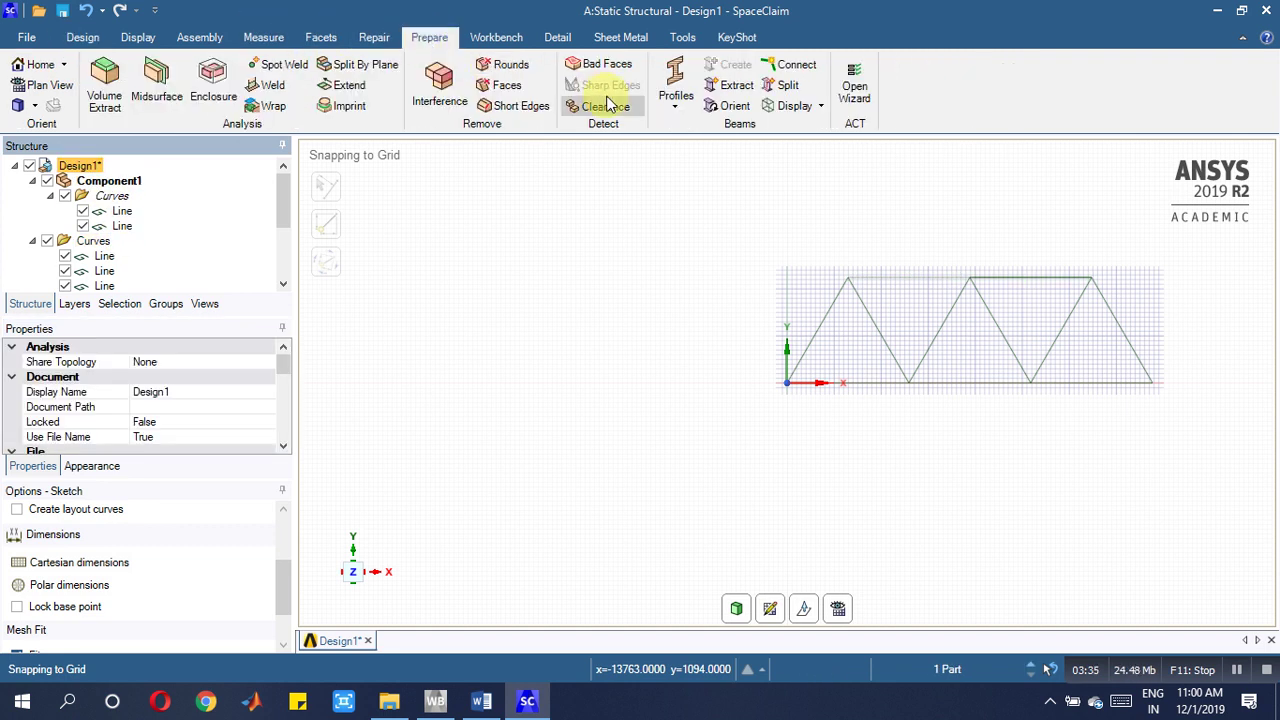
{"action": "left_click", "coordinate": [676, 88]}
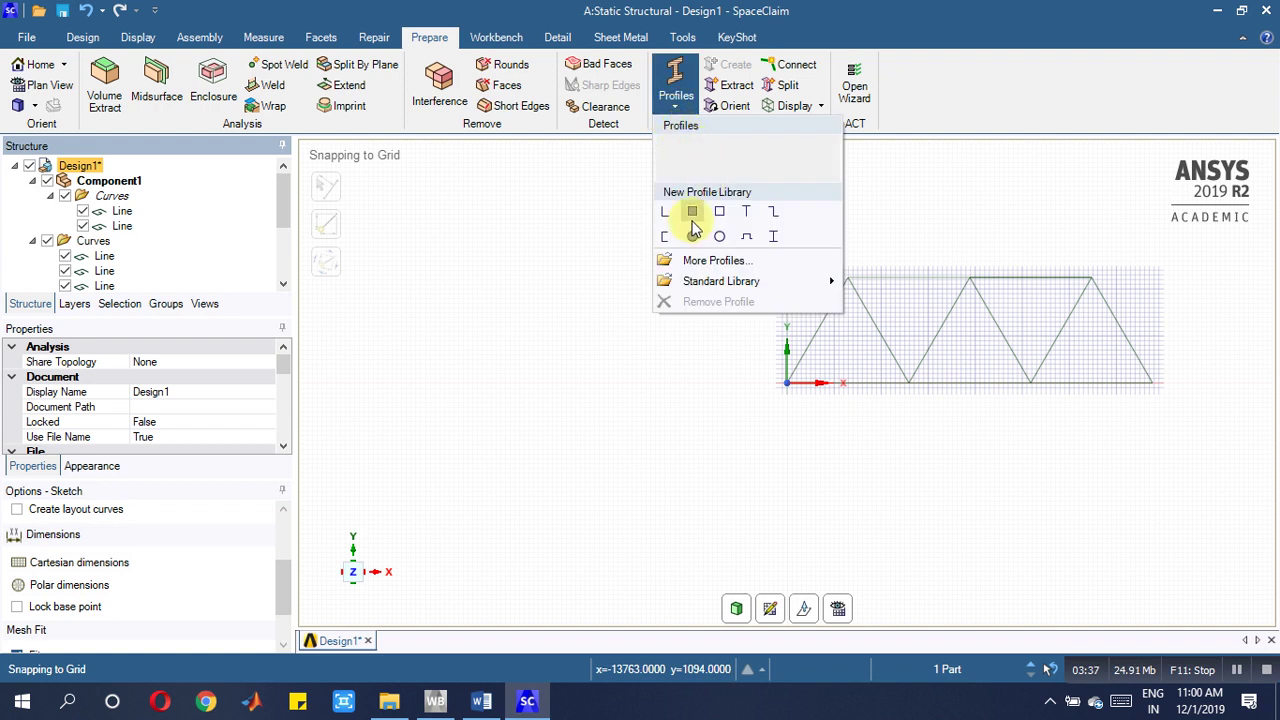
{"action": "left_click", "coordinate": [692, 236]}
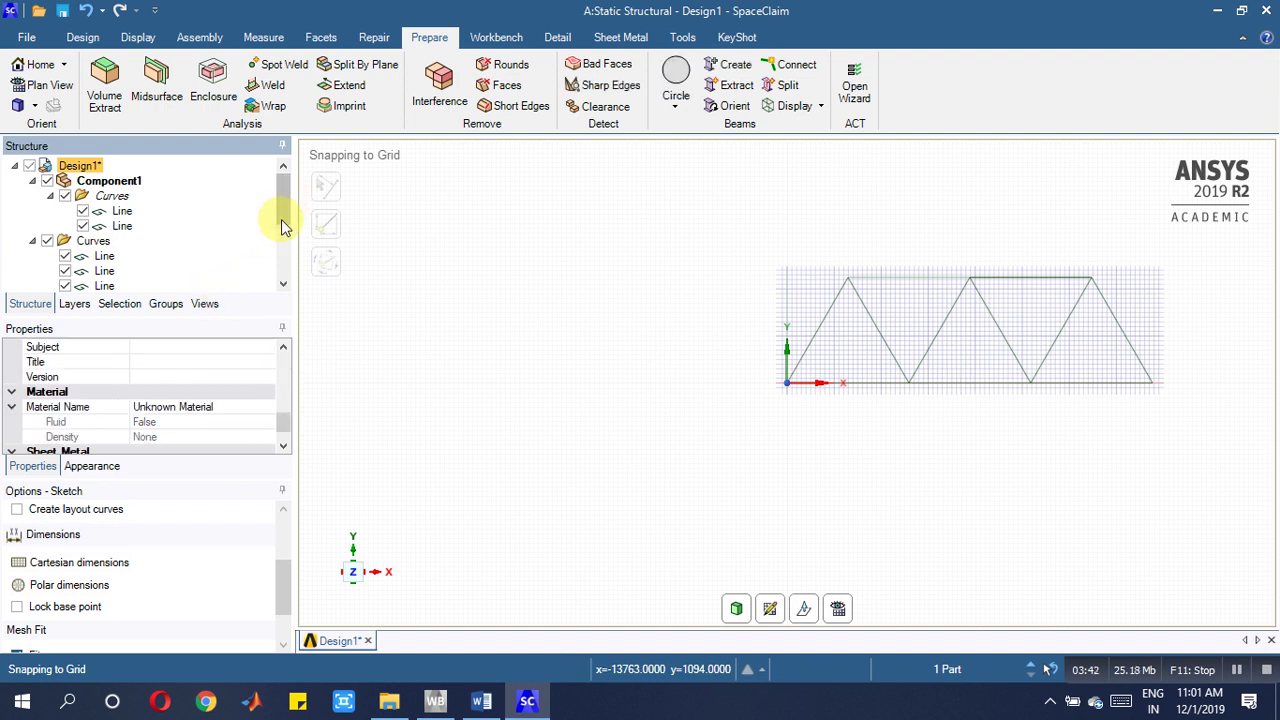
Inspect the Circle profile's 314.16 mm² area and compare it with the required area in Word
{"action": "scroll", "coordinate": [281, 225], "scroll_direction": "down", "scroll_amount": 3}
{"action": "left_click", "coordinate": [115, 271]}
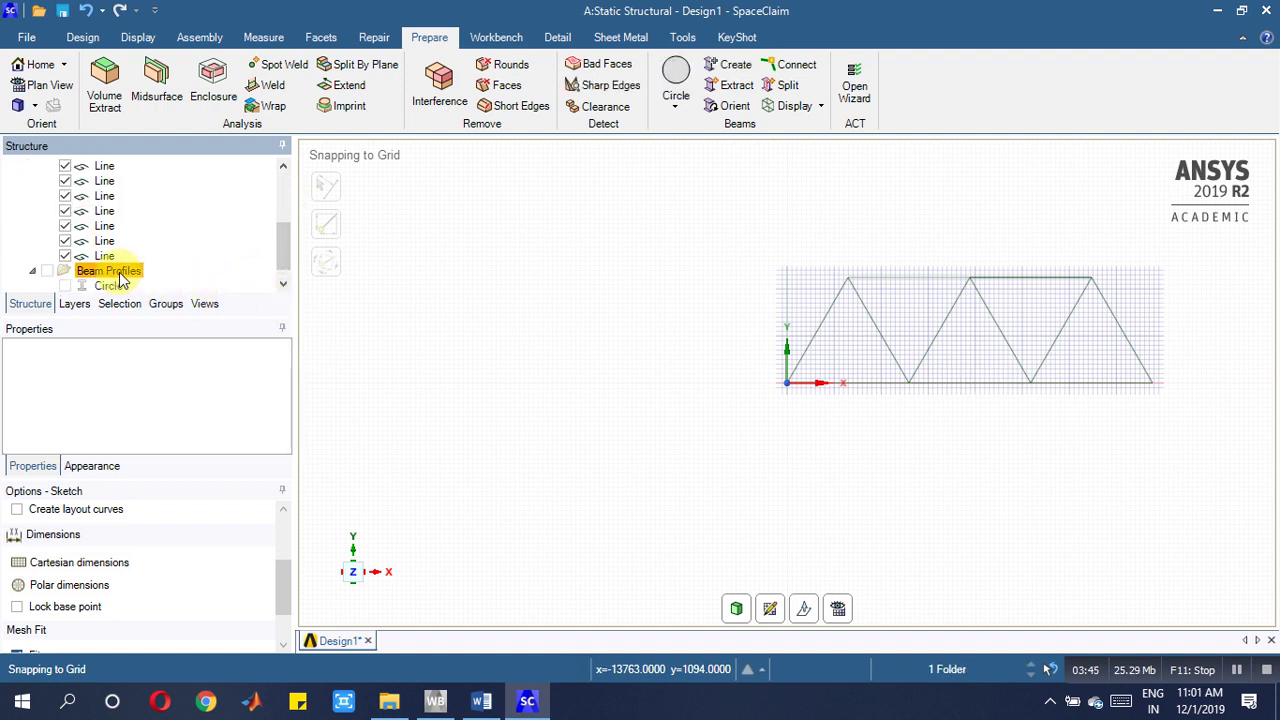
{"action": "left_click", "coordinate": [110, 286]}
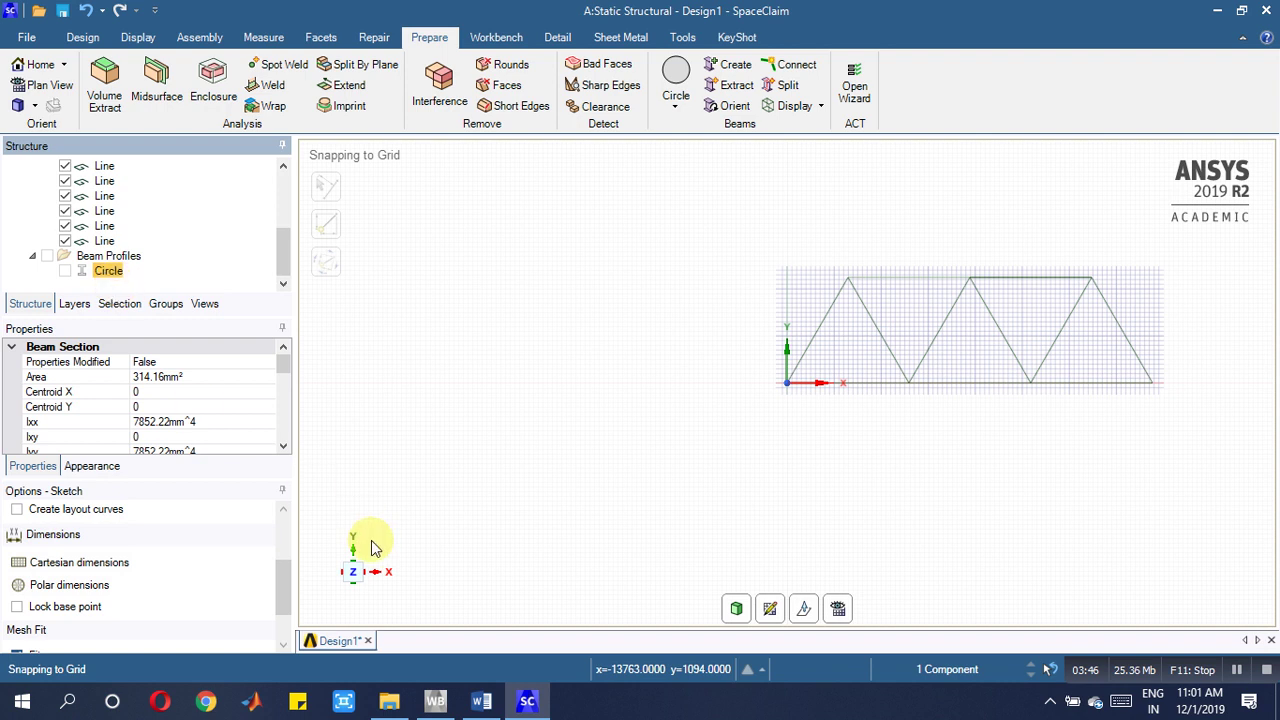
{"action": "left_click", "coordinate": [481, 701]}
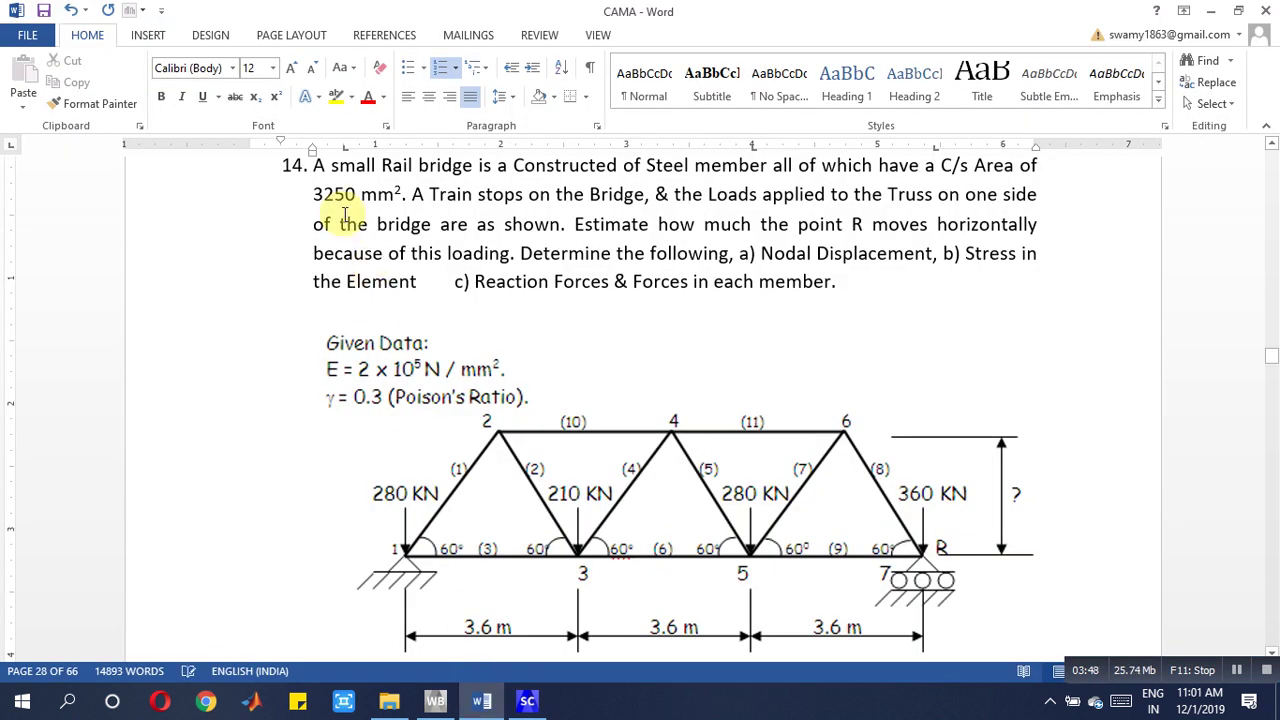
{"action": "left_click", "coordinate": [527, 701]}
Enter 3250 as the Circle profile's Area in Properties
{"action": "left_click", "coordinate": [174, 375]}
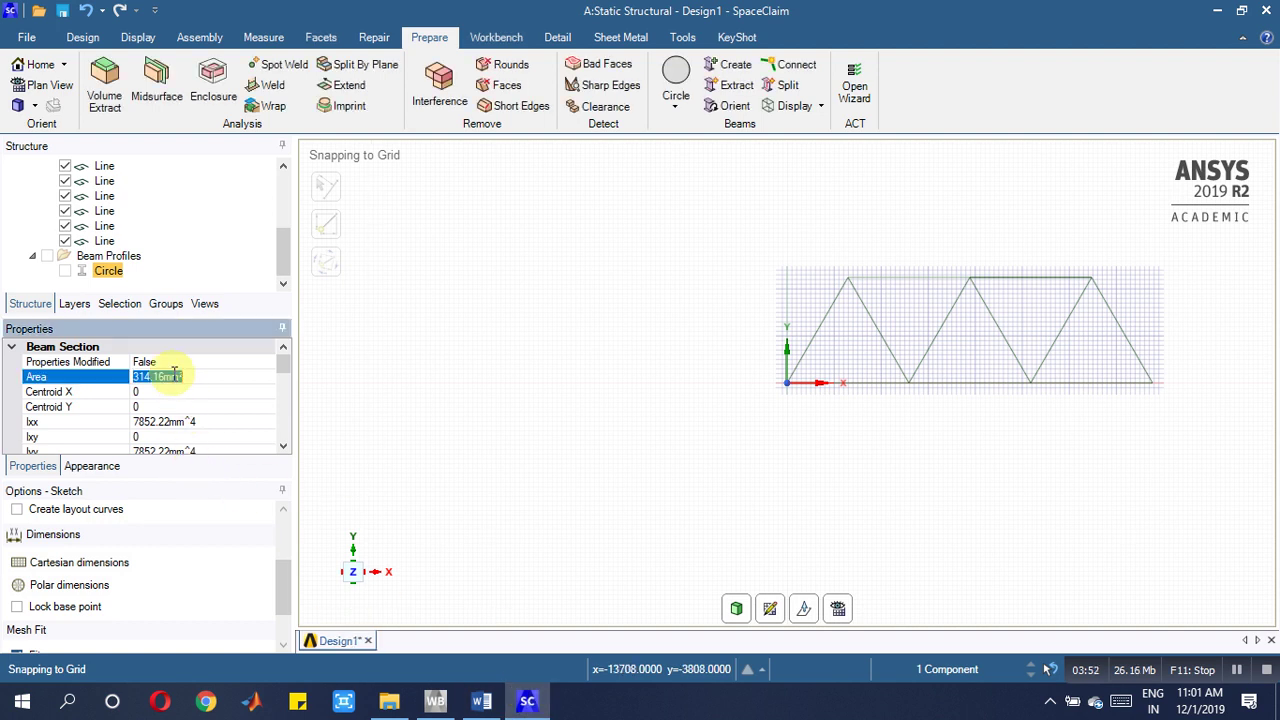
{"action": "type", "text": "3250"}
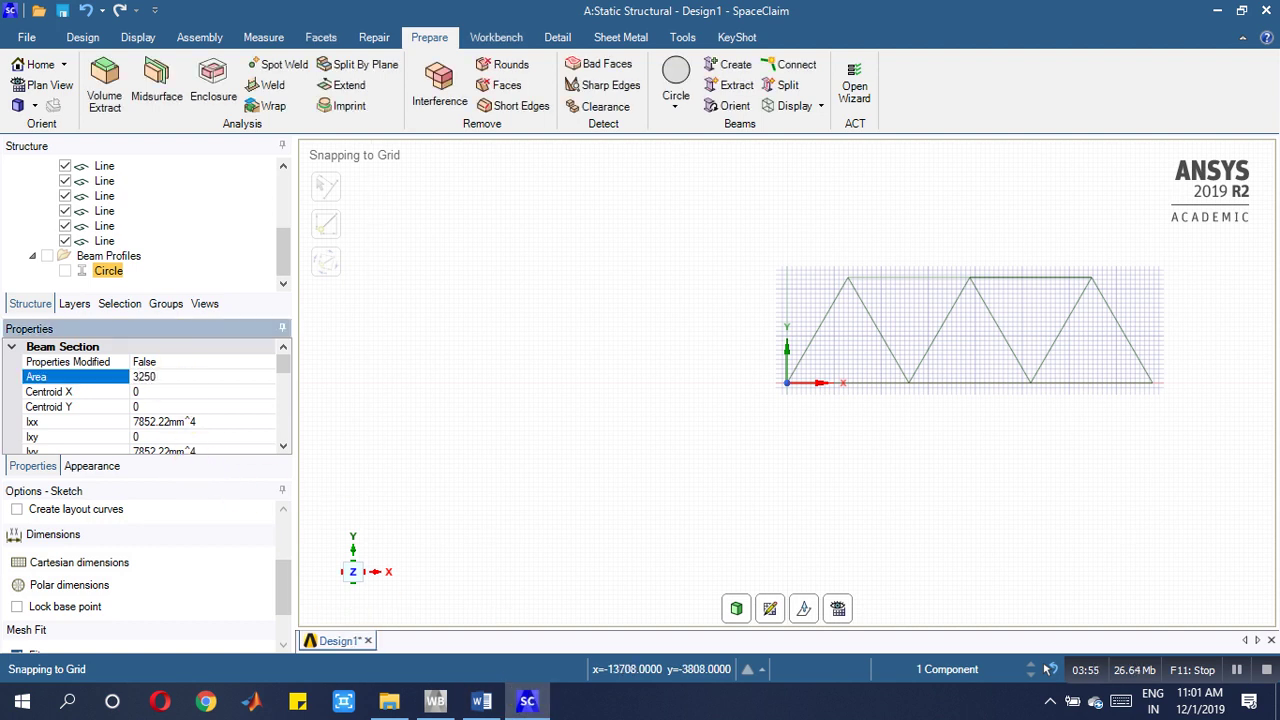
{"action": "key", "text": "Return"}
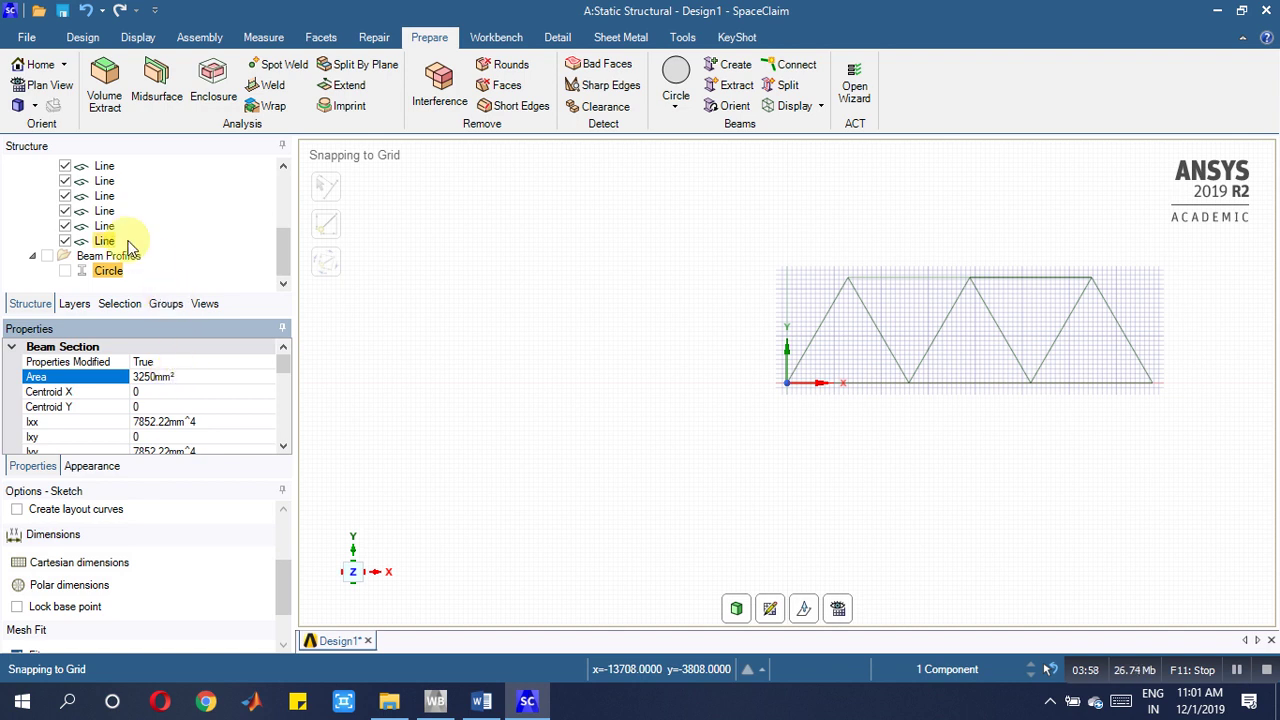
Select all nine truss lines and create Circle-profile beams from them
{"action": "left_click_drag", "start_coordinate": [283, 250], "coordinate": [280, 194]}
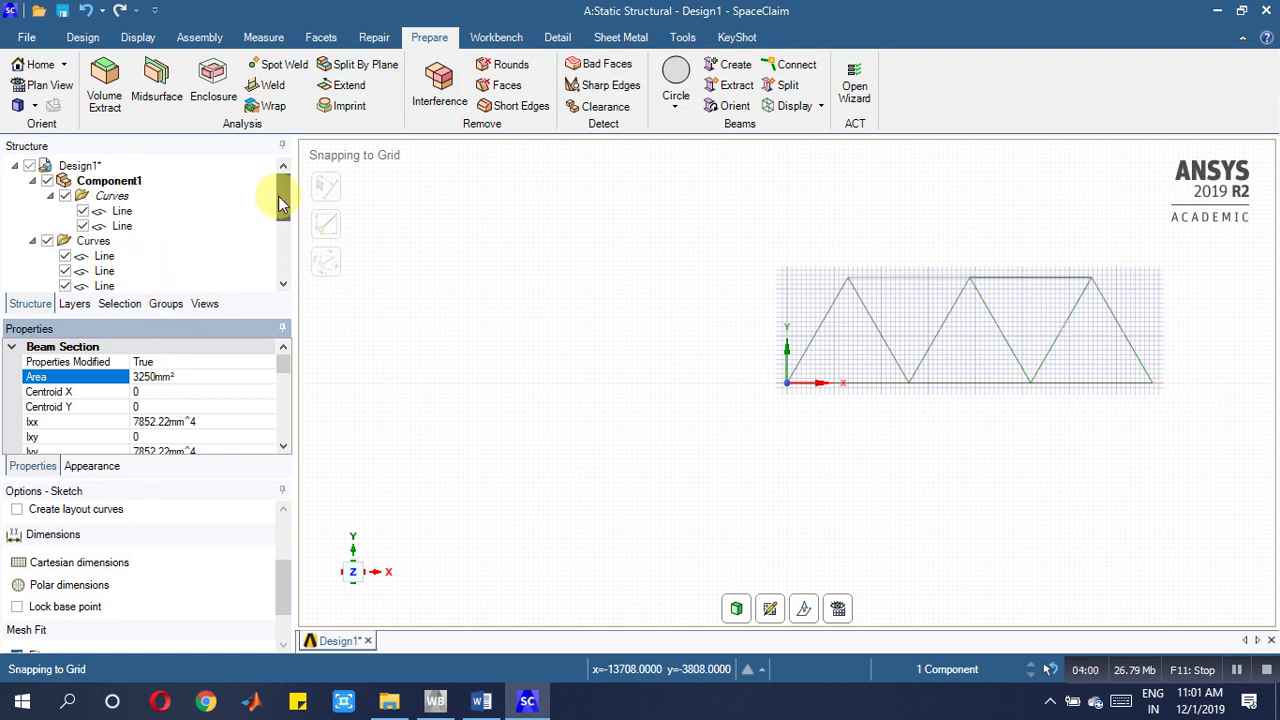
{"action": "left_click", "coordinate": [125, 212]}
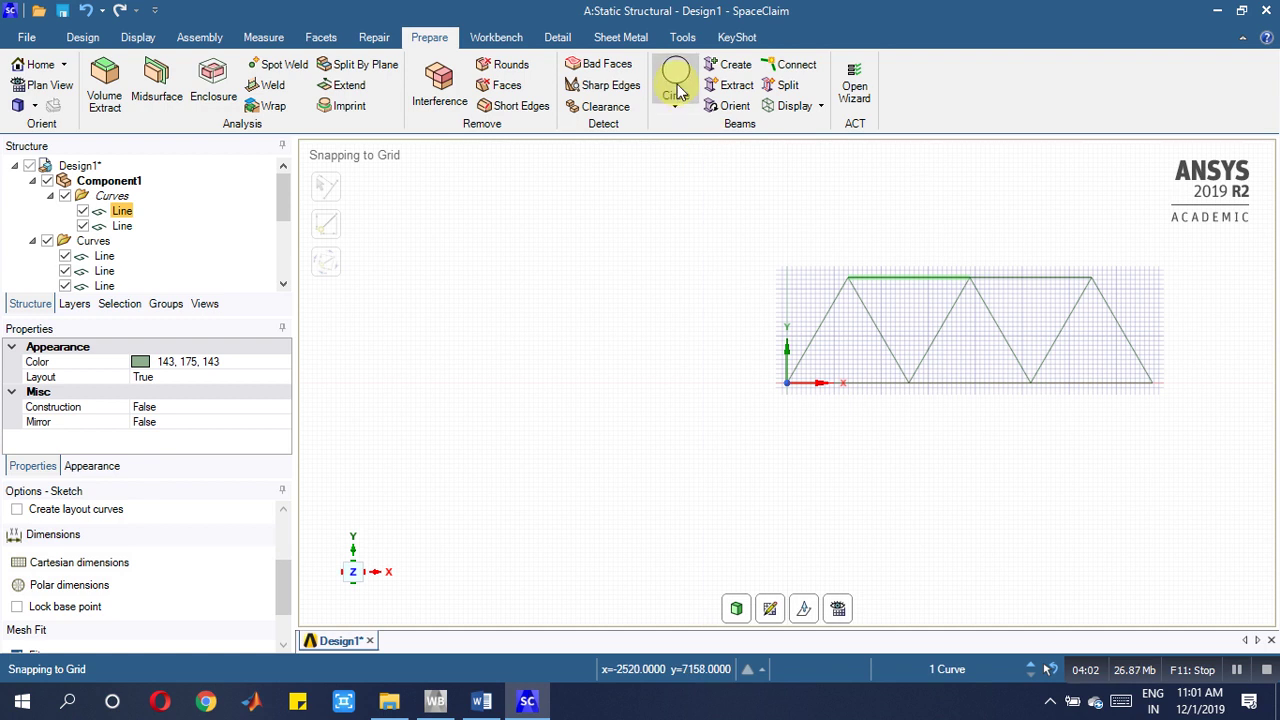
{"action": "left_click", "coordinate": [122, 222]}
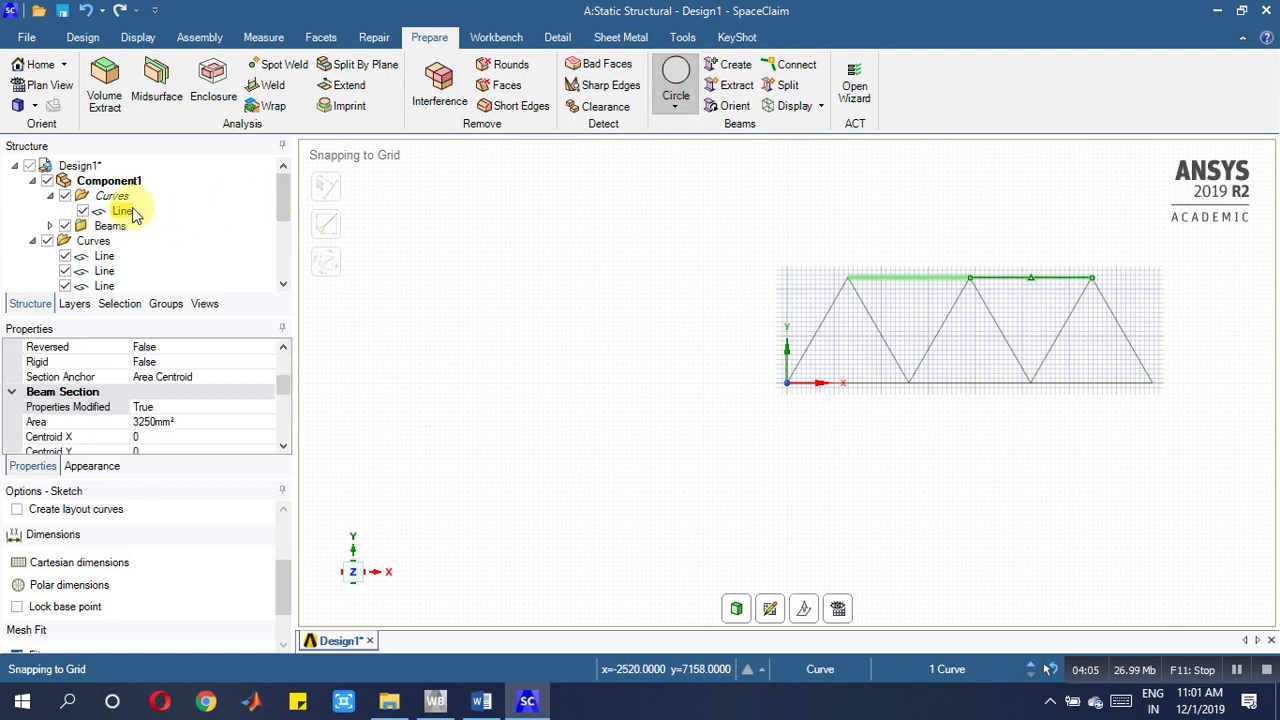
{"action": "left_click", "coordinate": [128, 212]}
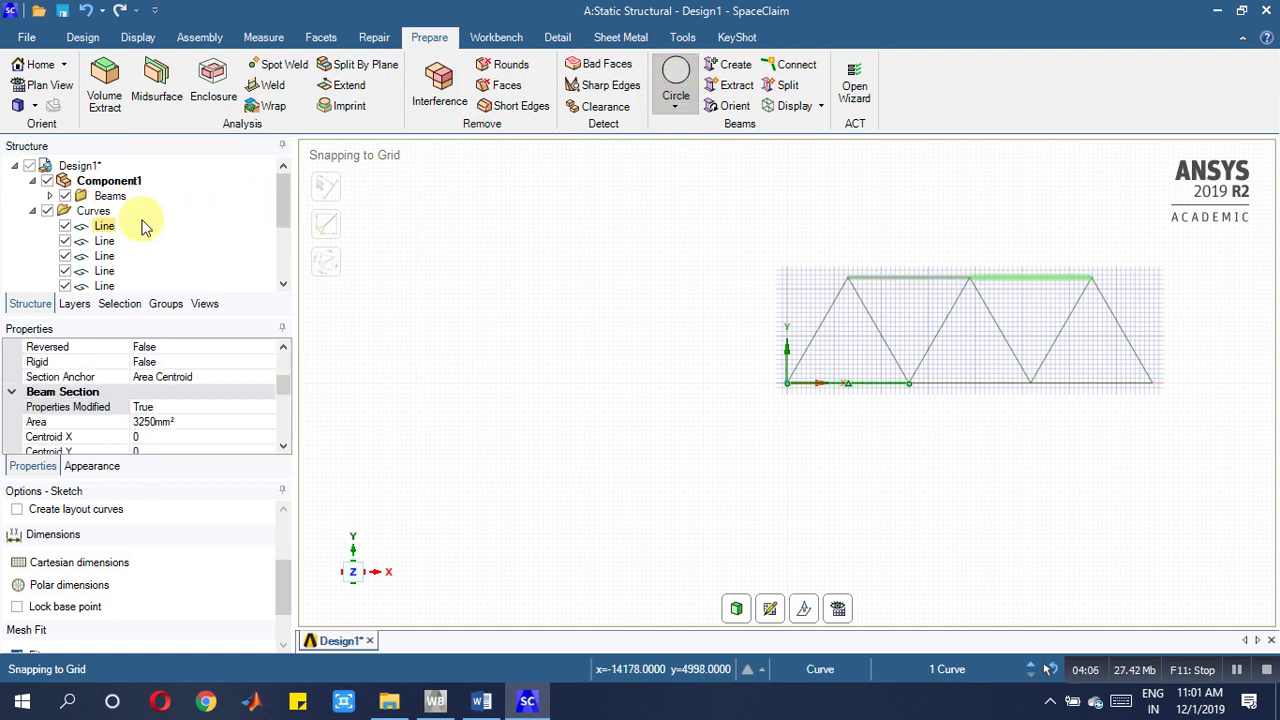
{"action": "left_click", "coordinate": [111, 229]}
{"action": "scroll", "coordinate": [106, 245], "scroll_direction": "down", "scroll_amount": 4}
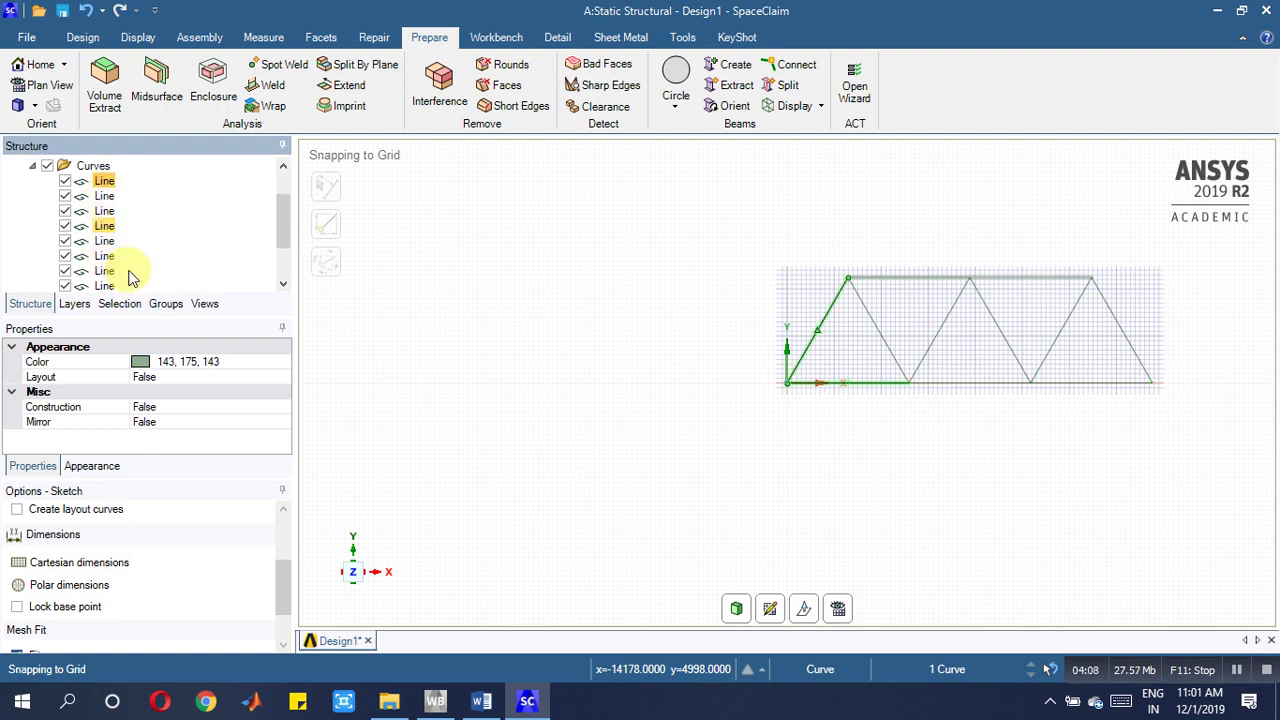
{"action": "left_click", "coordinate": [104, 257], "text": "shift"}
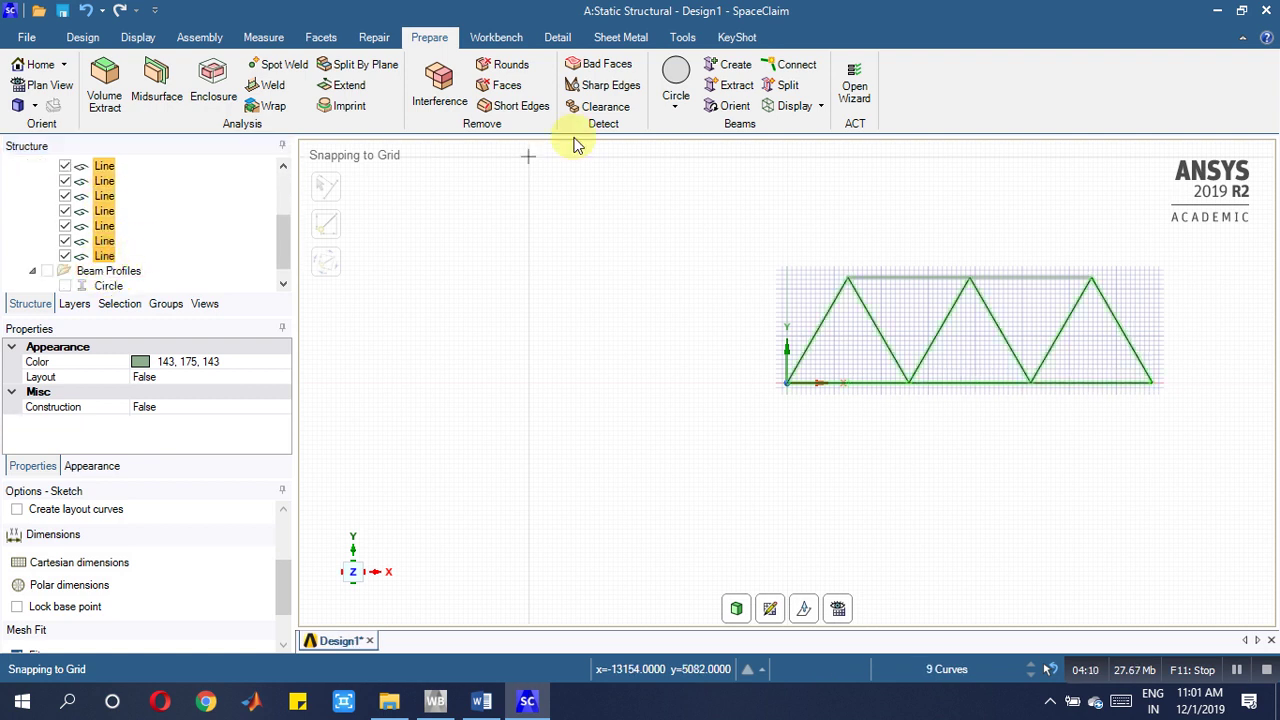
{"action": "left_click", "coordinate": [675, 80]}
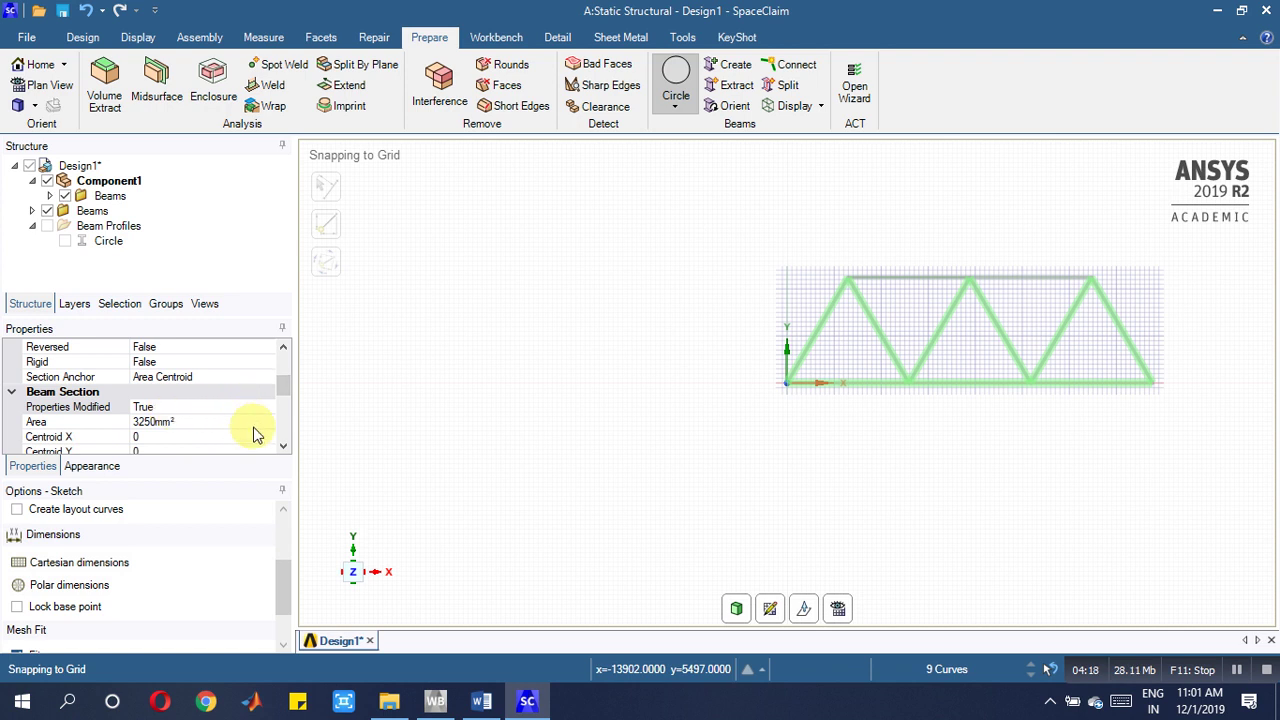
Set the two top-chord beams under Component1 to Type Truss
{"action": "left_click_drag", "start_coordinate": [285, 450], "coordinate": [283, 352]}
{"action": "left_click", "coordinate": [185, 405]}
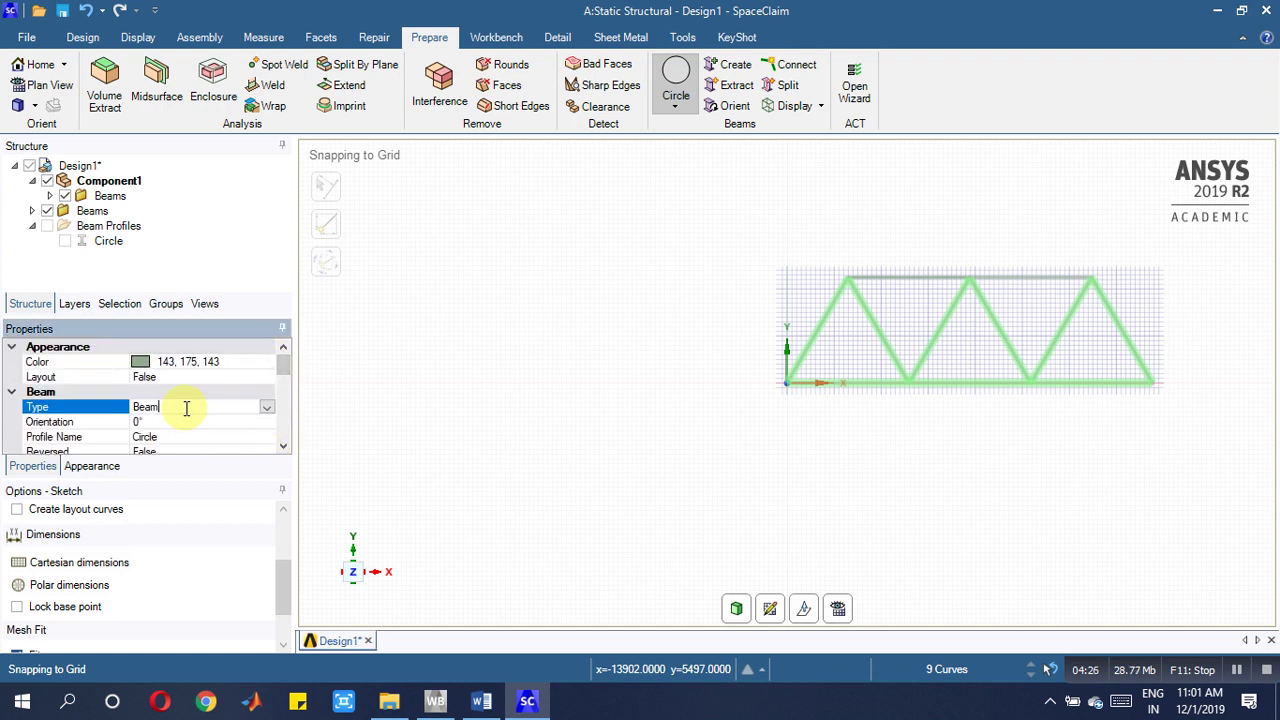
{"action": "double_click", "coordinate": [102, 182]}
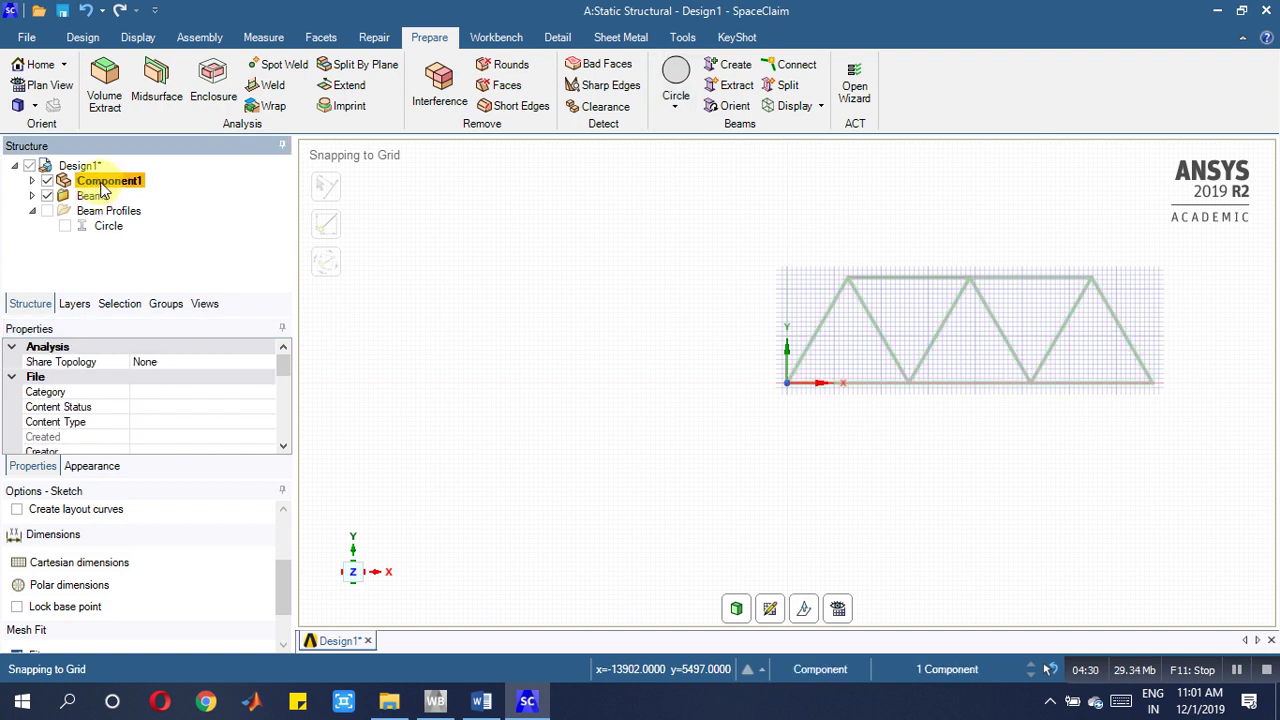
{"action": "double_click", "coordinate": [100, 183]}
{"action": "double_click", "coordinate": [110, 196]}
{"action": "left_click", "coordinate": [125, 212]}
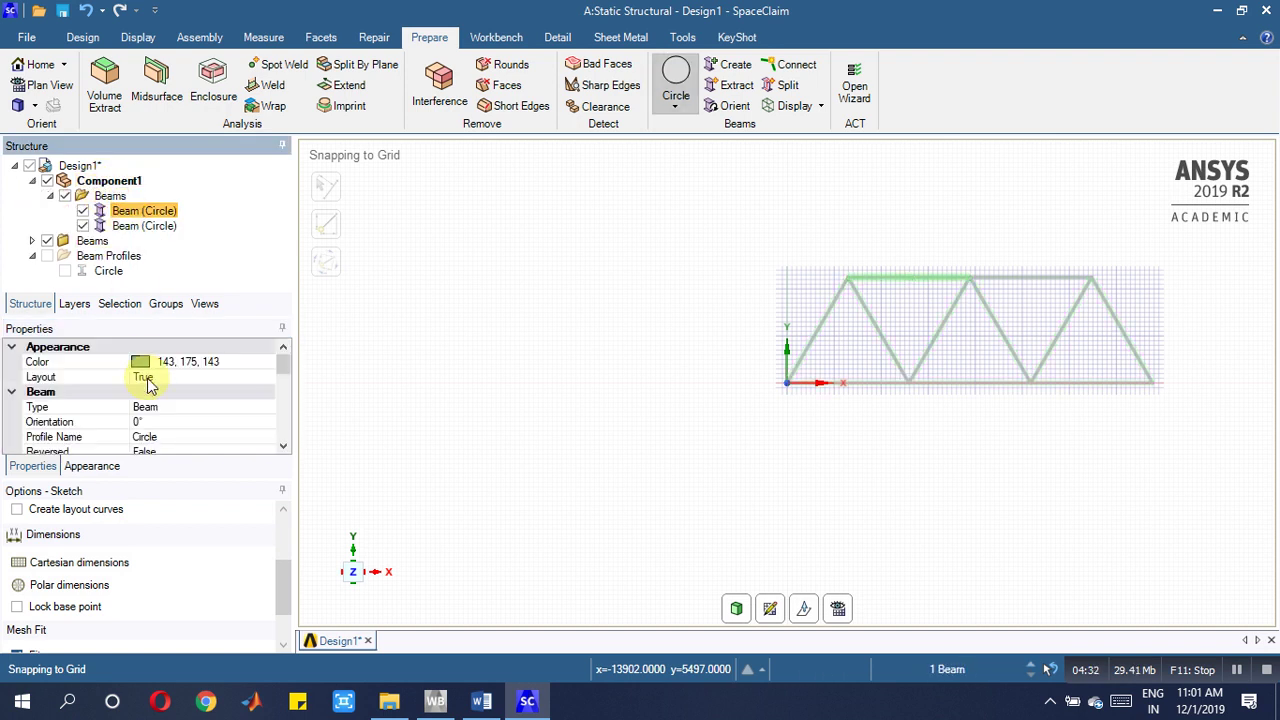
{"action": "left_click", "coordinate": [149, 409]}
{"action": "left_click", "coordinate": [267, 410]}
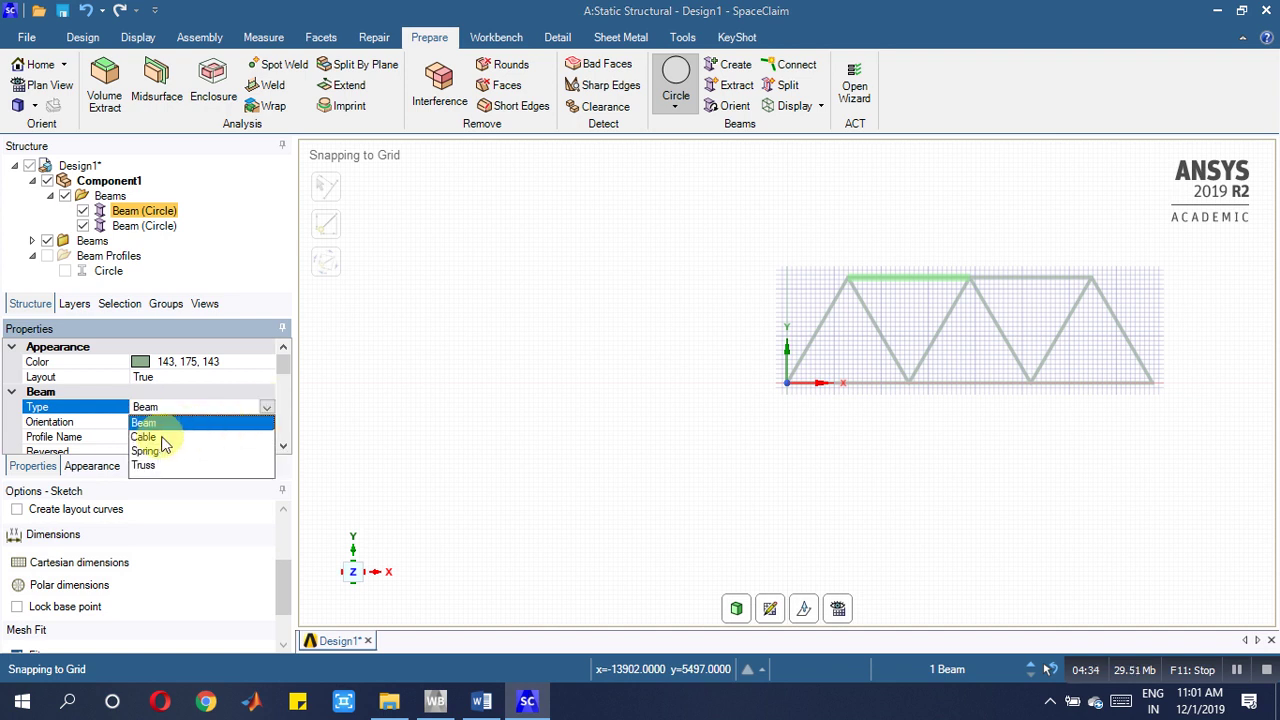
{"action": "left_click", "coordinate": [160, 461]}
{"action": "left_click", "coordinate": [140, 226]}
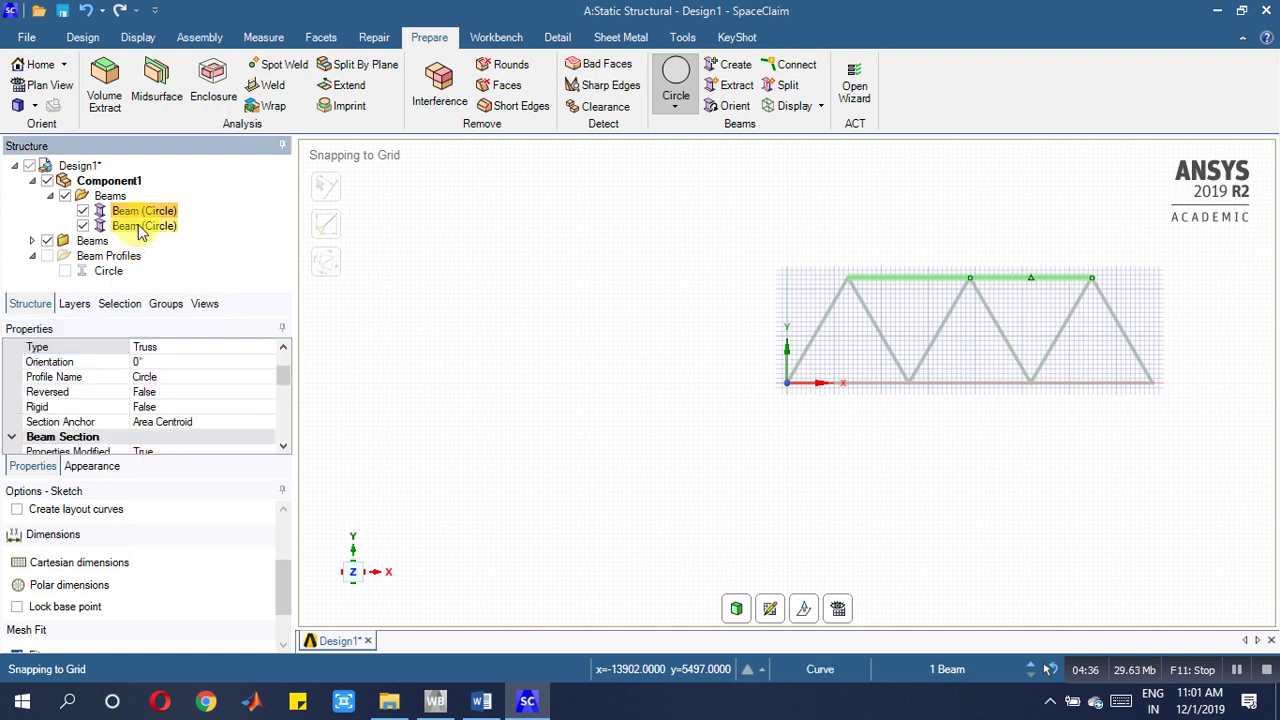
{"action": "left_click", "coordinate": [232, 406]}
{"action": "left_click", "coordinate": [266, 410]}
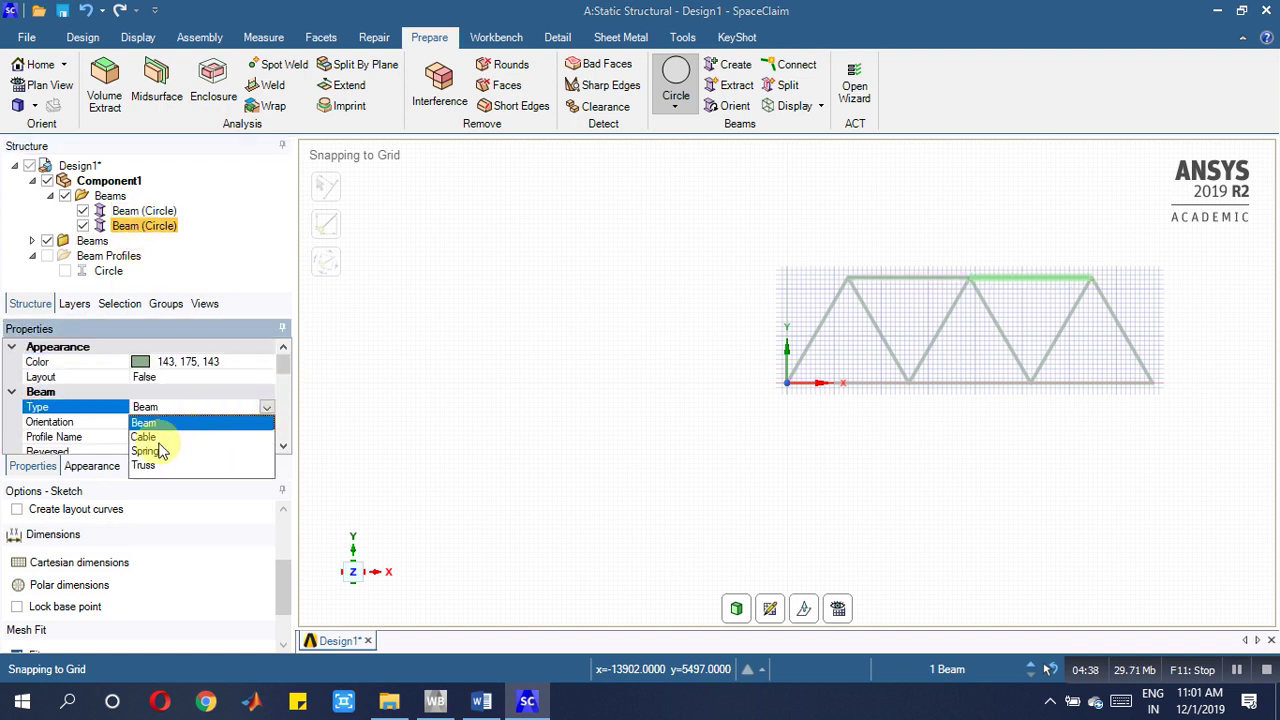
{"action": "left_click", "coordinate": [160, 463]}
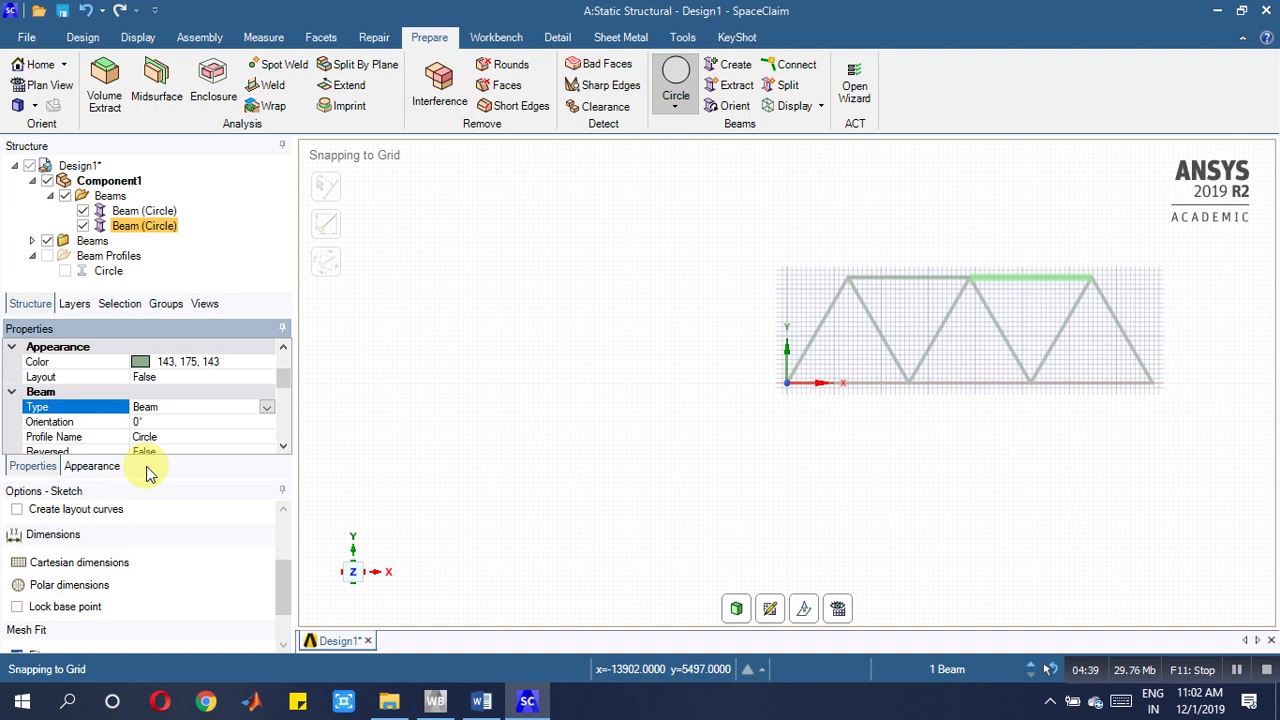
Select all nine beams in the Beams folder and change their Type to Truss
{"action": "double_click", "coordinate": [90, 241]}
{"action": "scroll", "coordinate": [185, 250], "scroll_direction": "down", "scroll_amount": 1}
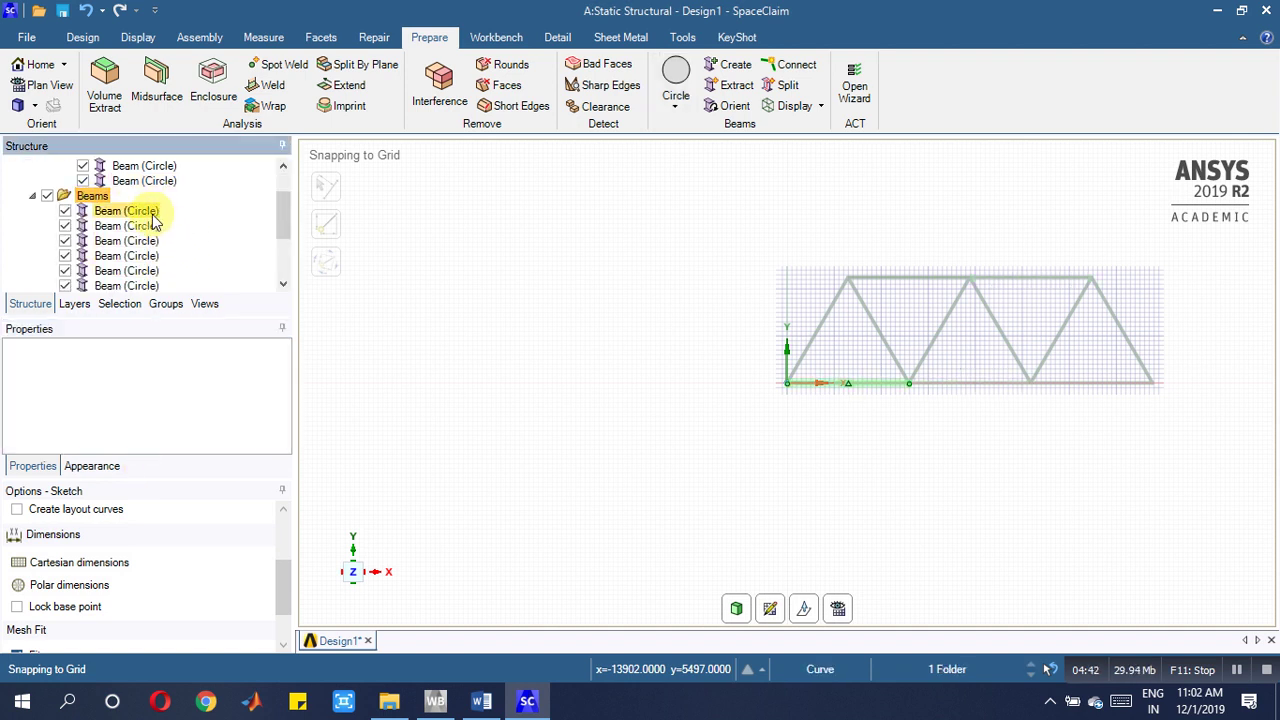
{"action": "left_click", "coordinate": [150, 212]}
{"action": "scroll", "coordinate": [148, 250], "scroll_direction": "down", "scroll_amount": 3}
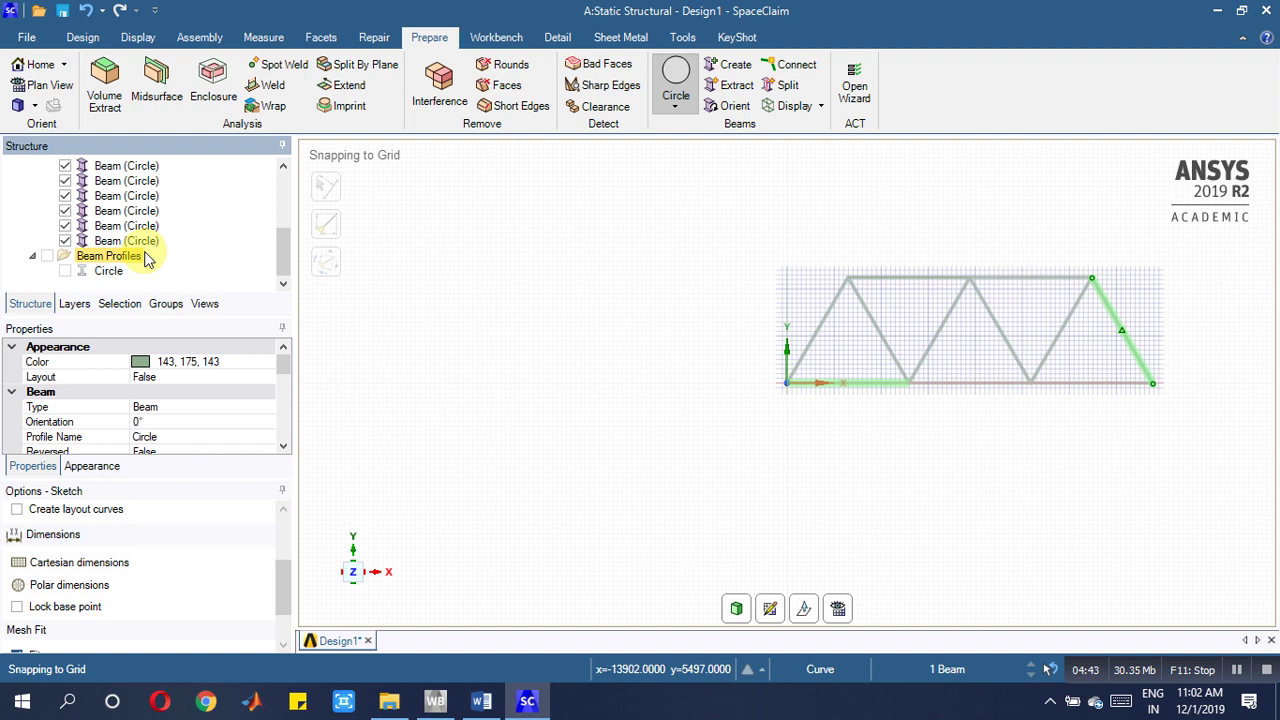
{"action": "left_click", "coordinate": [140, 242], "text": "shift"}
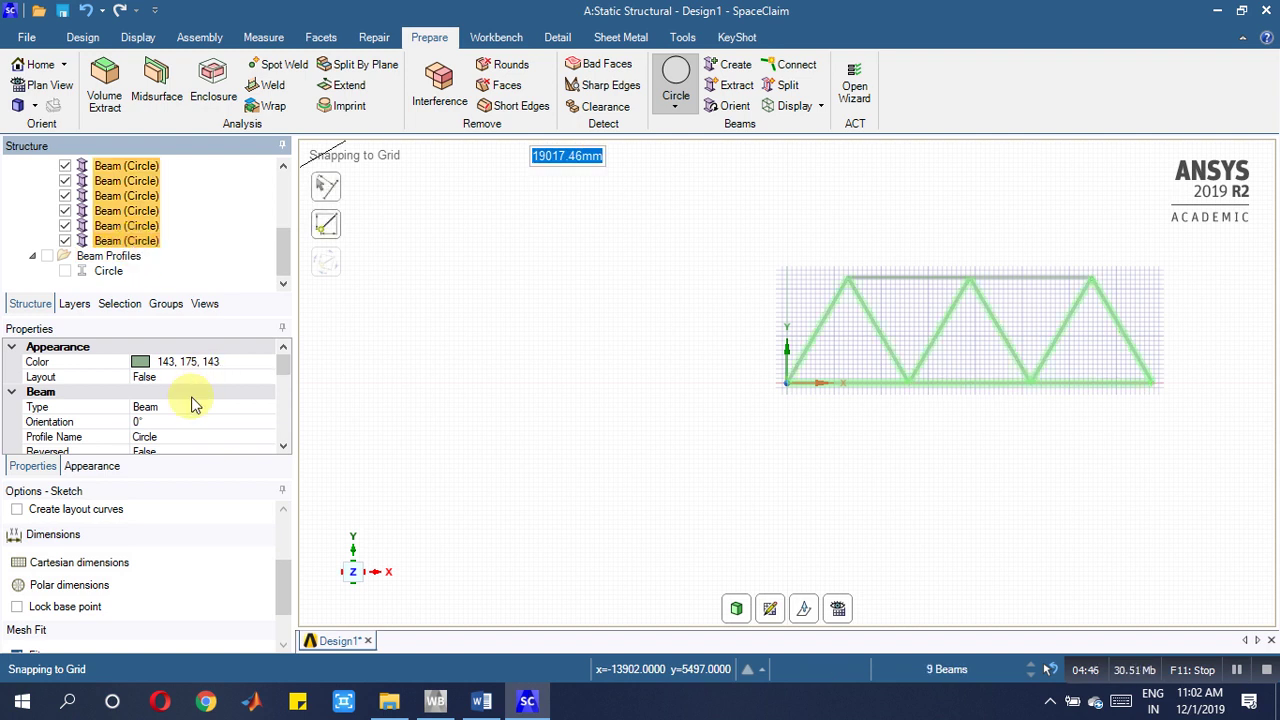
{"action": "left_click", "coordinate": [189, 404]}
{"action": "left_click", "coordinate": [267, 407]}
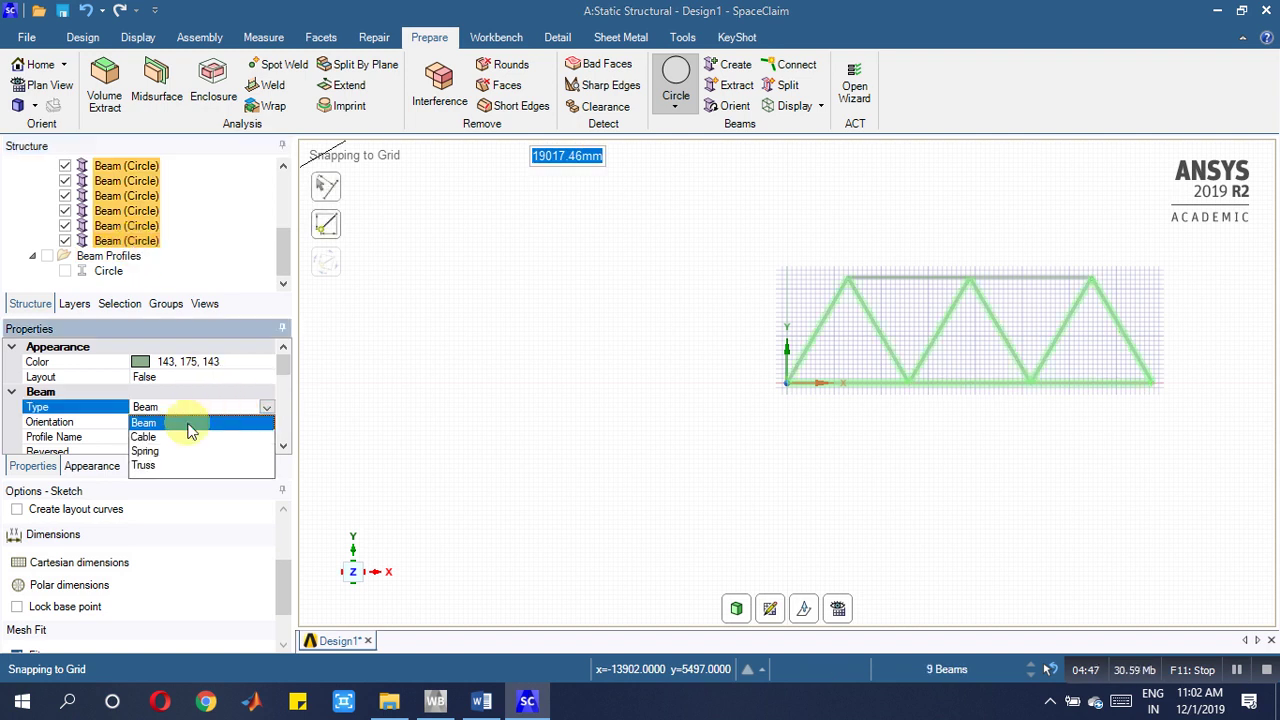
{"action": "left_click", "coordinate": [150, 465]}
{"action": "scroll", "coordinate": [197, 262], "scroll_direction": "up", "scroll_amount": 3}
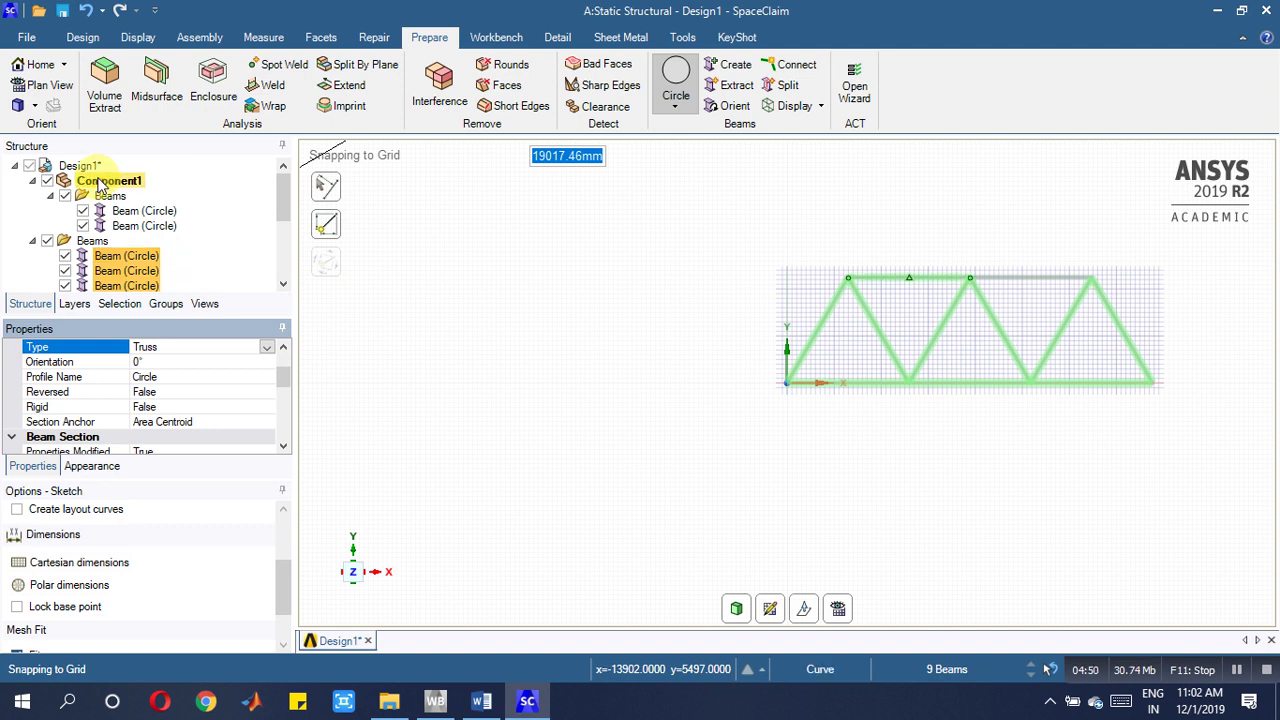
Set Design1's Share Topology property to Share so the truss members connect at joints
{"action": "left_click", "coordinate": [80, 170]}
{"action": "right_click", "coordinate": [81, 172]}
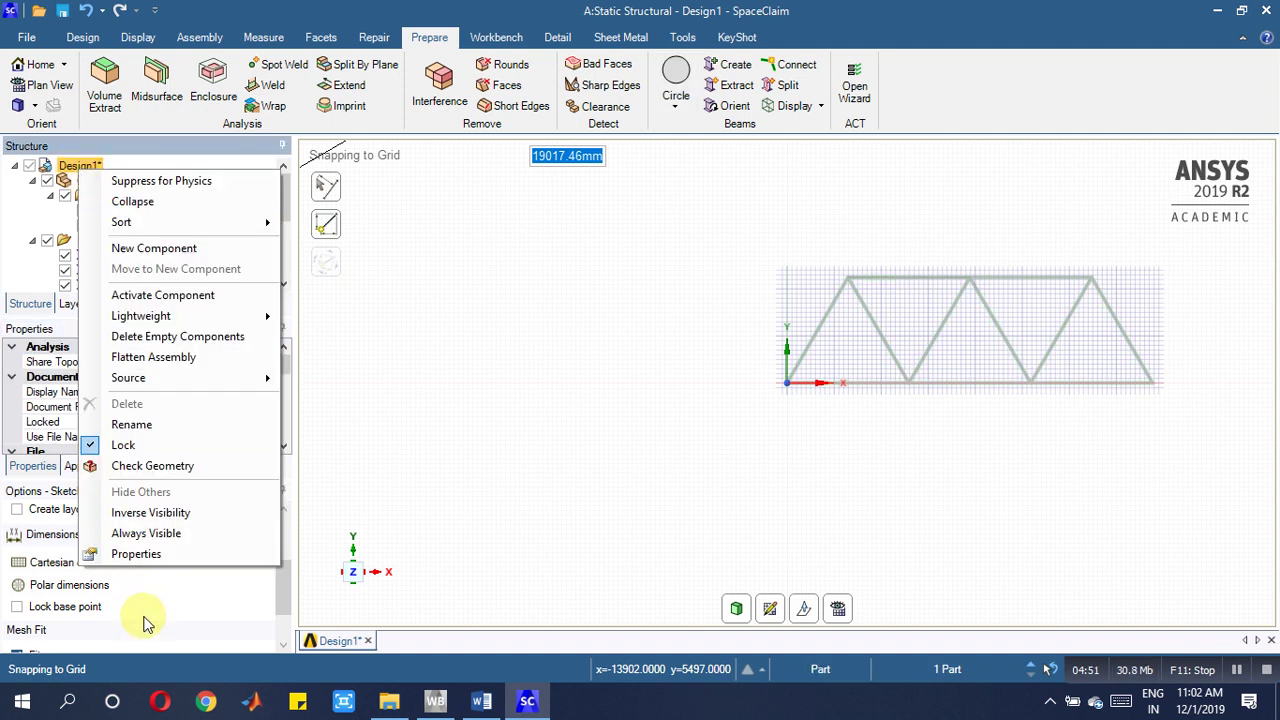
{"action": "left_click", "coordinate": [140, 553]}
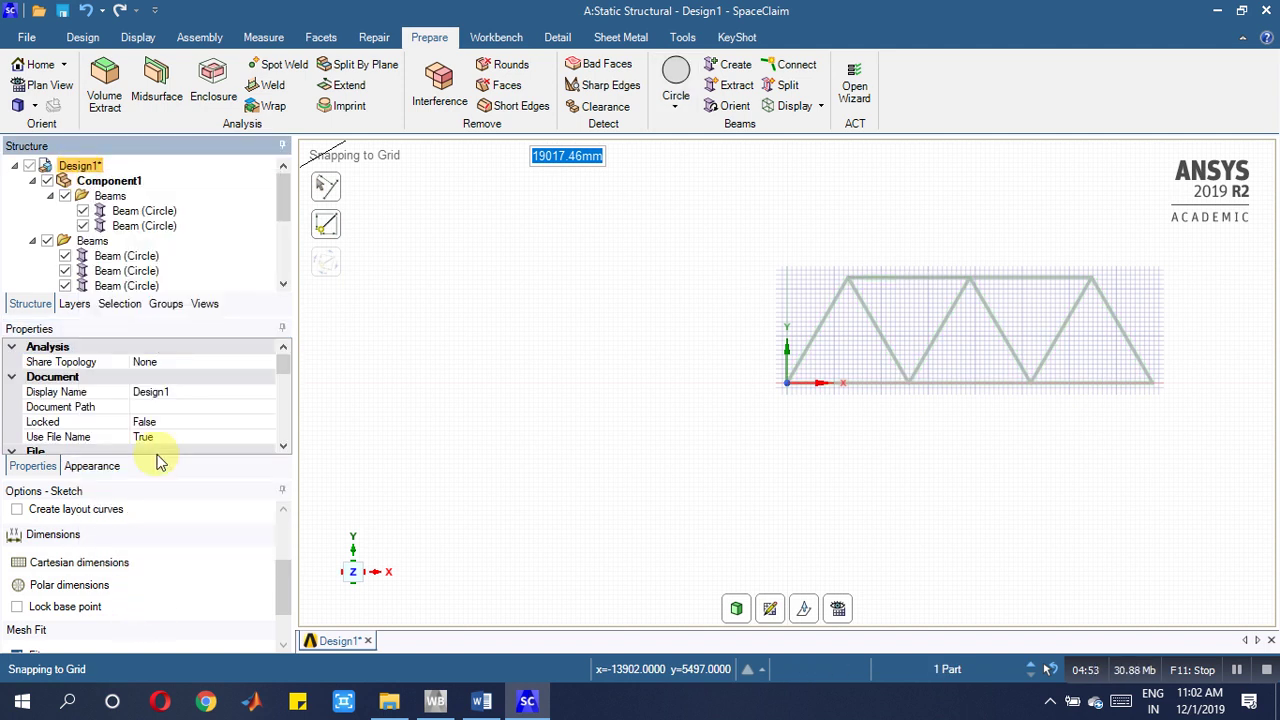
{"action": "left_click", "coordinate": [160, 362]}
{"action": "left_click", "coordinate": [266, 362]}
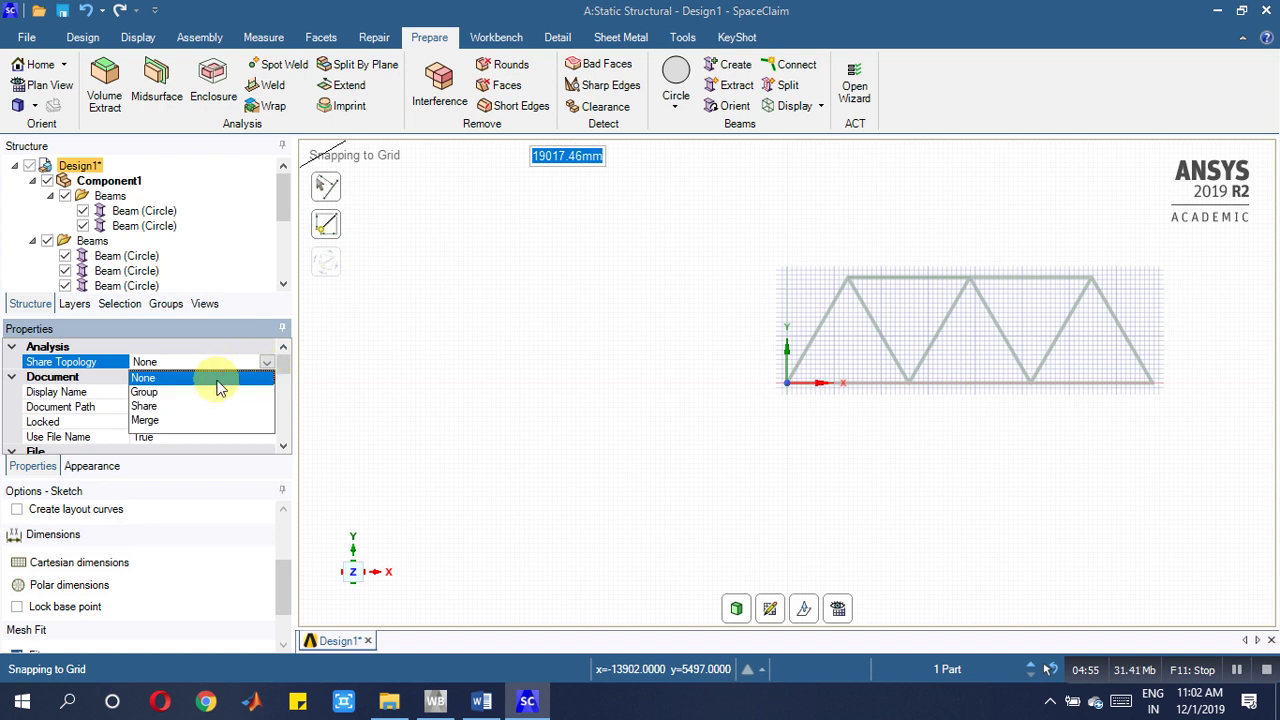
{"action": "left_click", "coordinate": [148, 410]}
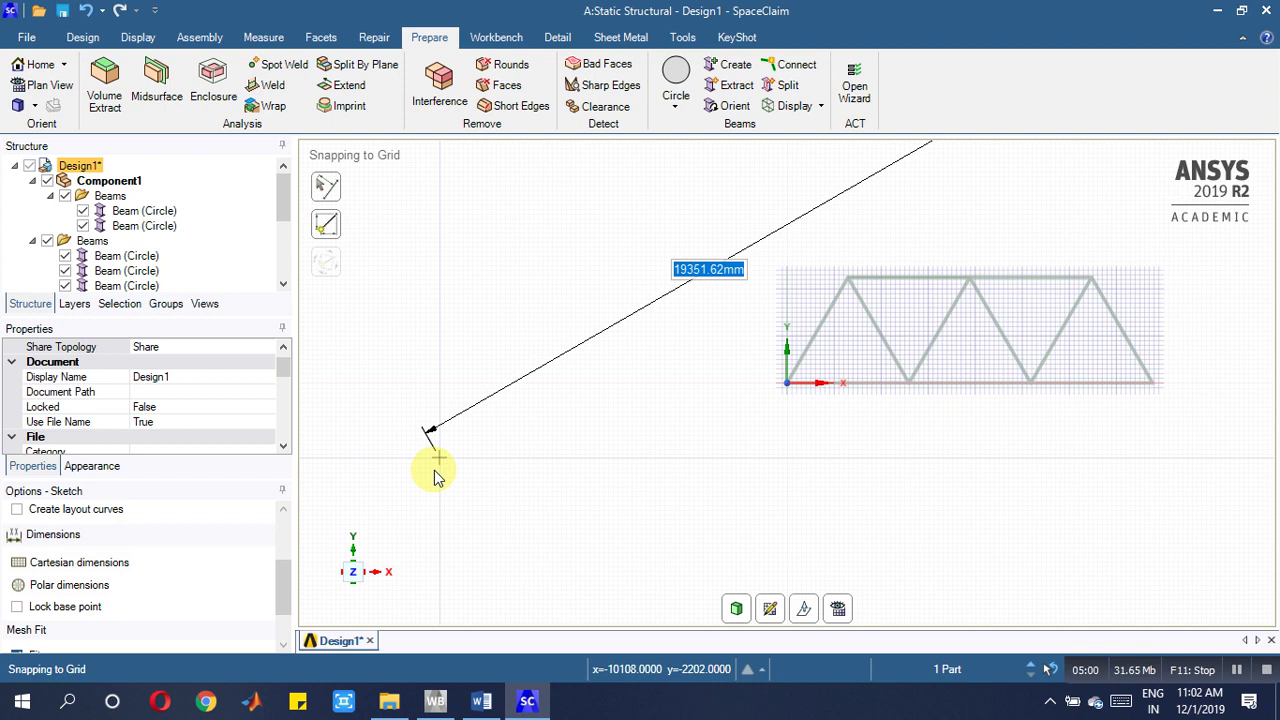
Launch Mechanical from the Static Structural Model cell and select the first force's Y component
{"action": "left_click", "coordinate": [434, 702]}
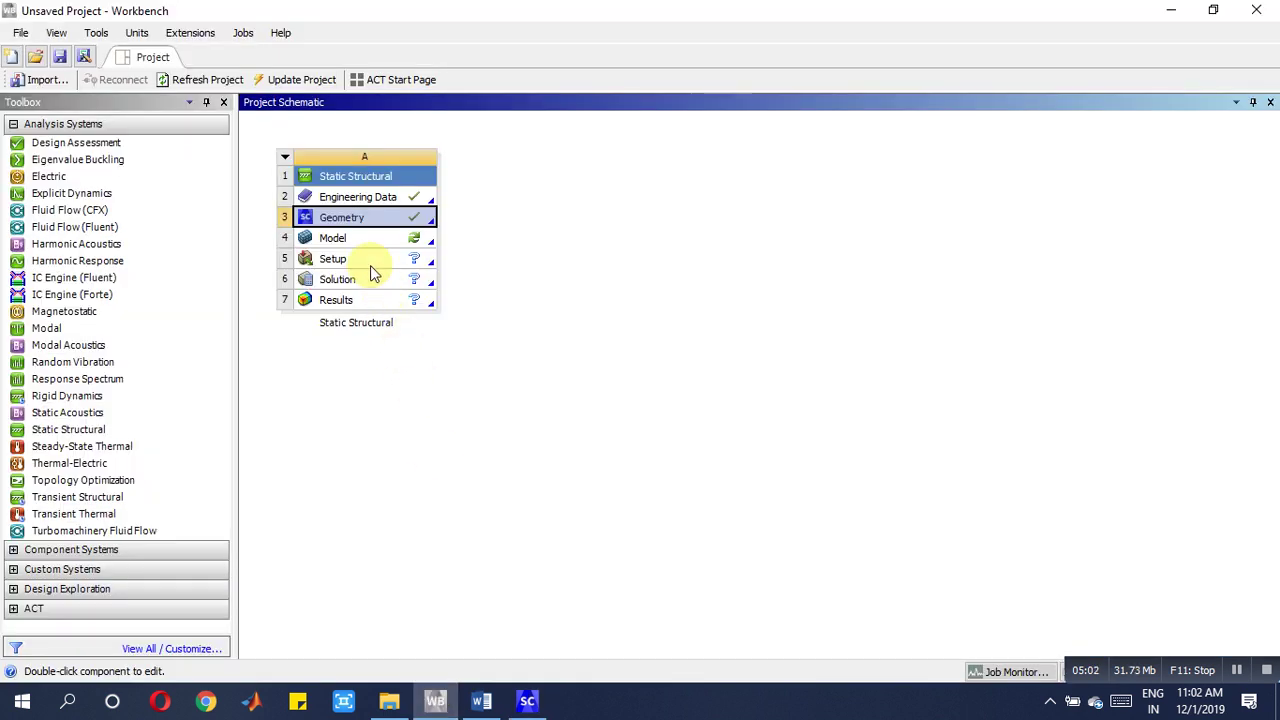
{"action": "double_click", "coordinate": [361, 241]}
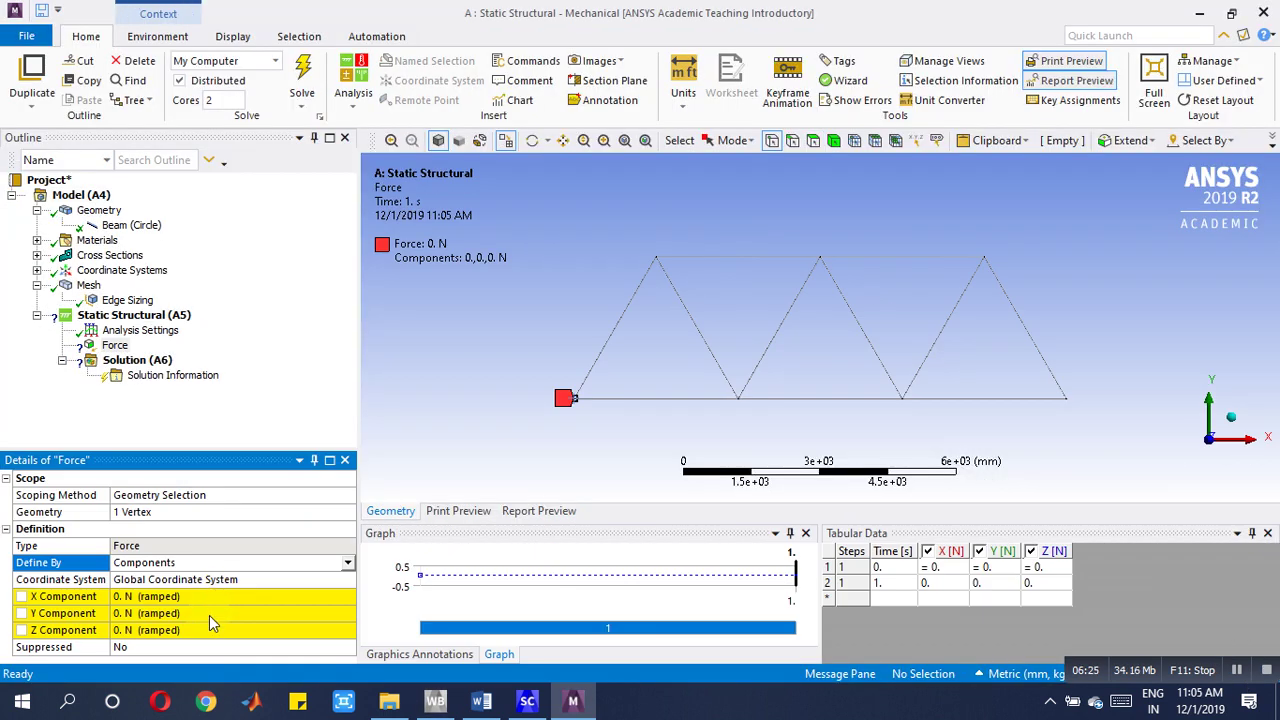
{"action": "left_click", "coordinate": [209, 613]}
Set the first force's Y component to -280000 N
{"action": "key", "text": "BackSpace"}
{"action": "type", "text": "-"}
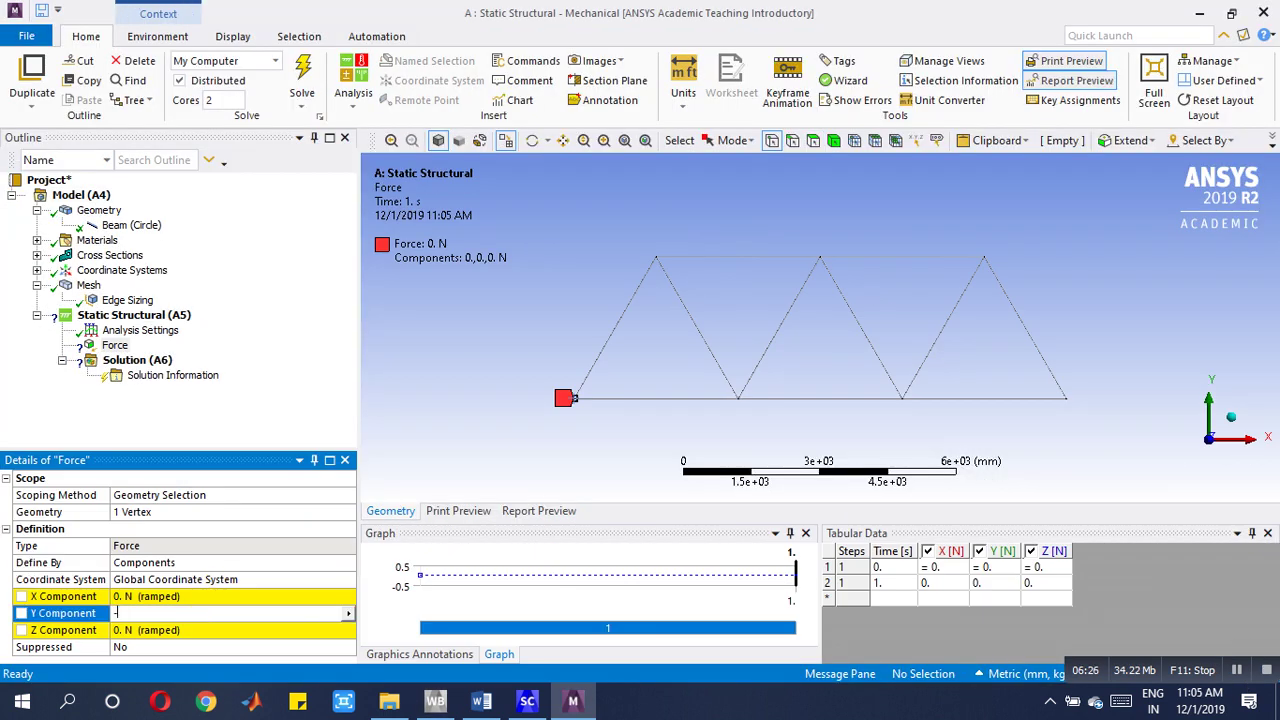
{"action": "type", "text": "280000"}
{"action": "key", "text": "Return"}
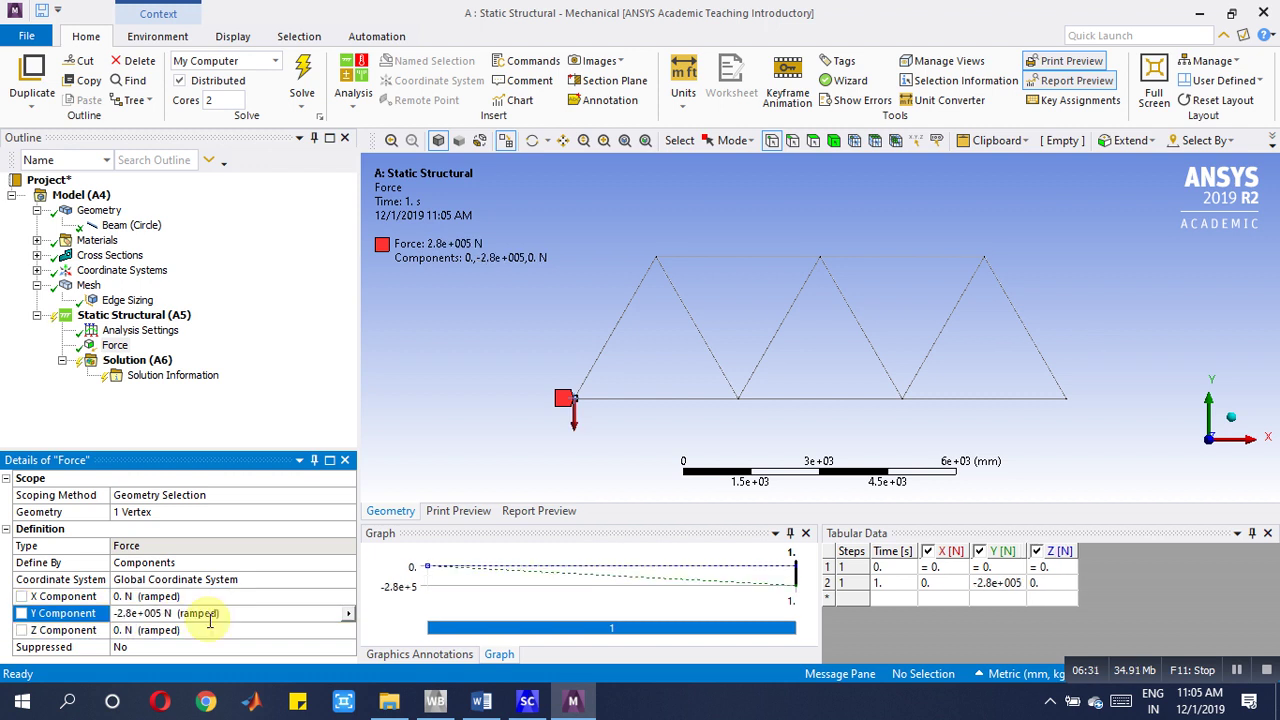
Insert Force 2 and apply it to the bottom vertex at 3600 mm
{"action": "right_click", "coordinate": [145, 315]}
{"action": "mouse_move", "coordinate": [216, 324]}
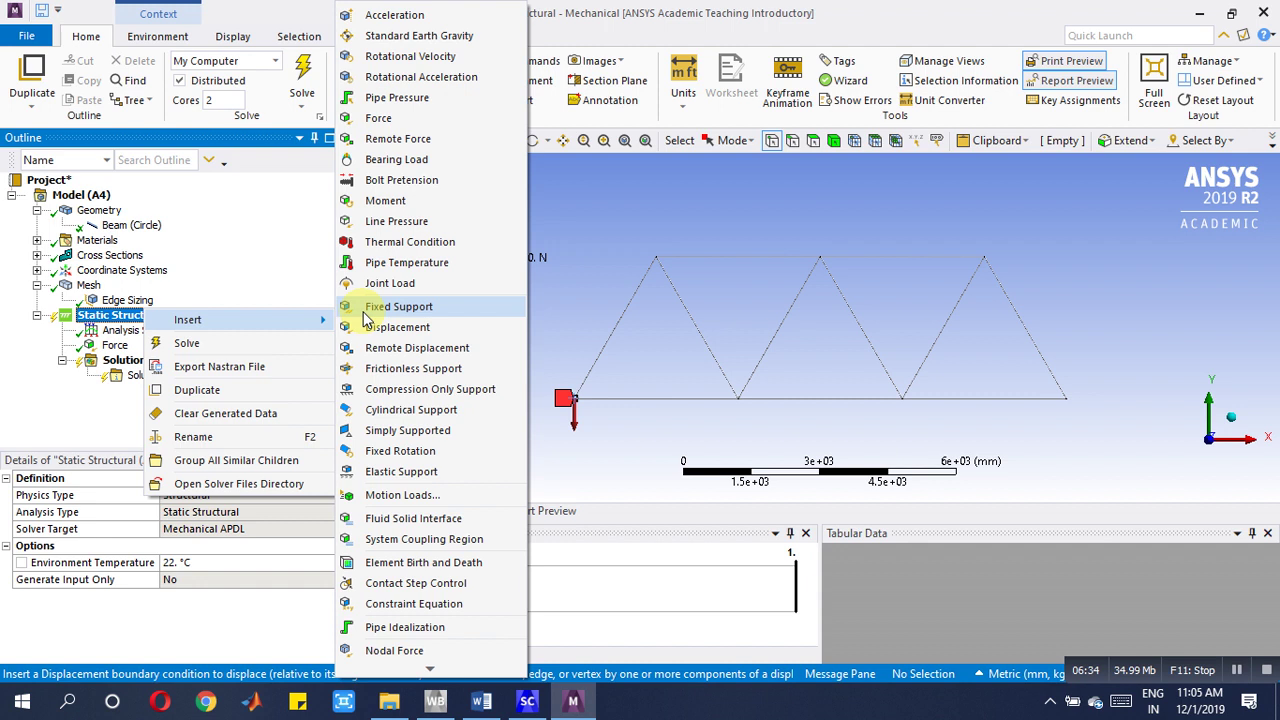
{"action": "left_click", "coordinate": [378, 118]}
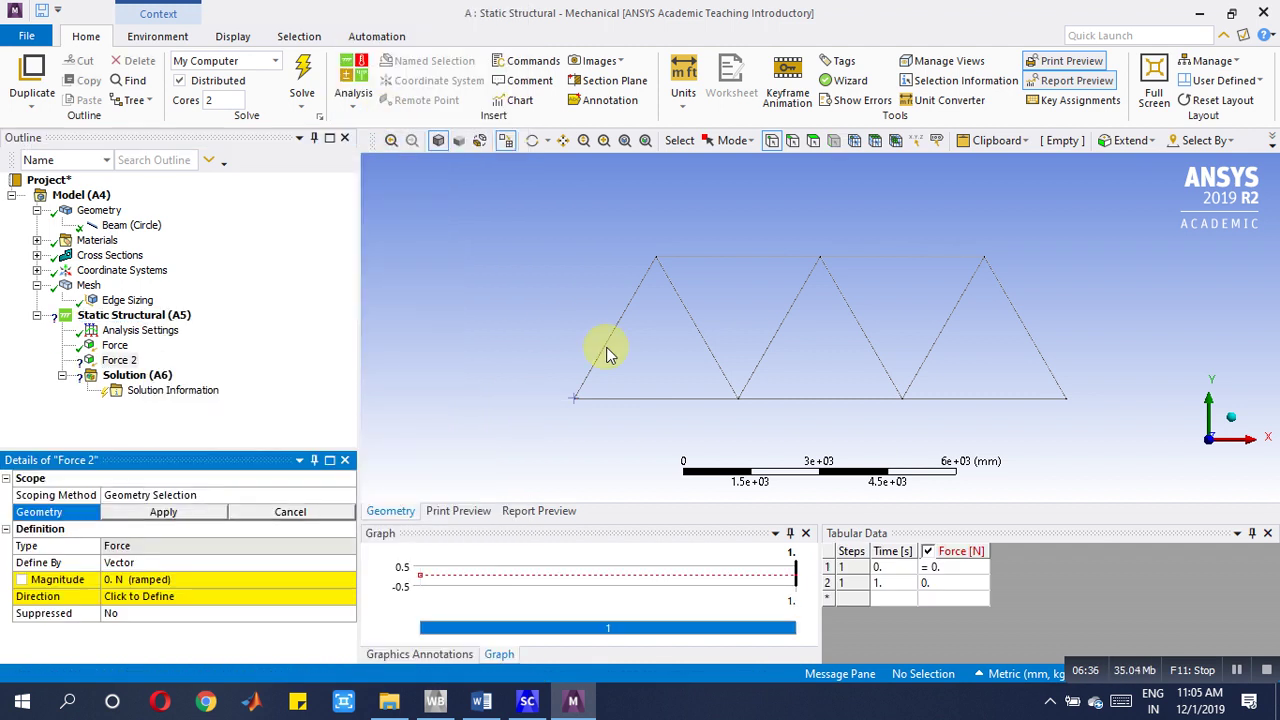
{"action": "left_click", "coordinate": [737, 397]}
{"action": "left_click", "coordinate": [733, 398]}
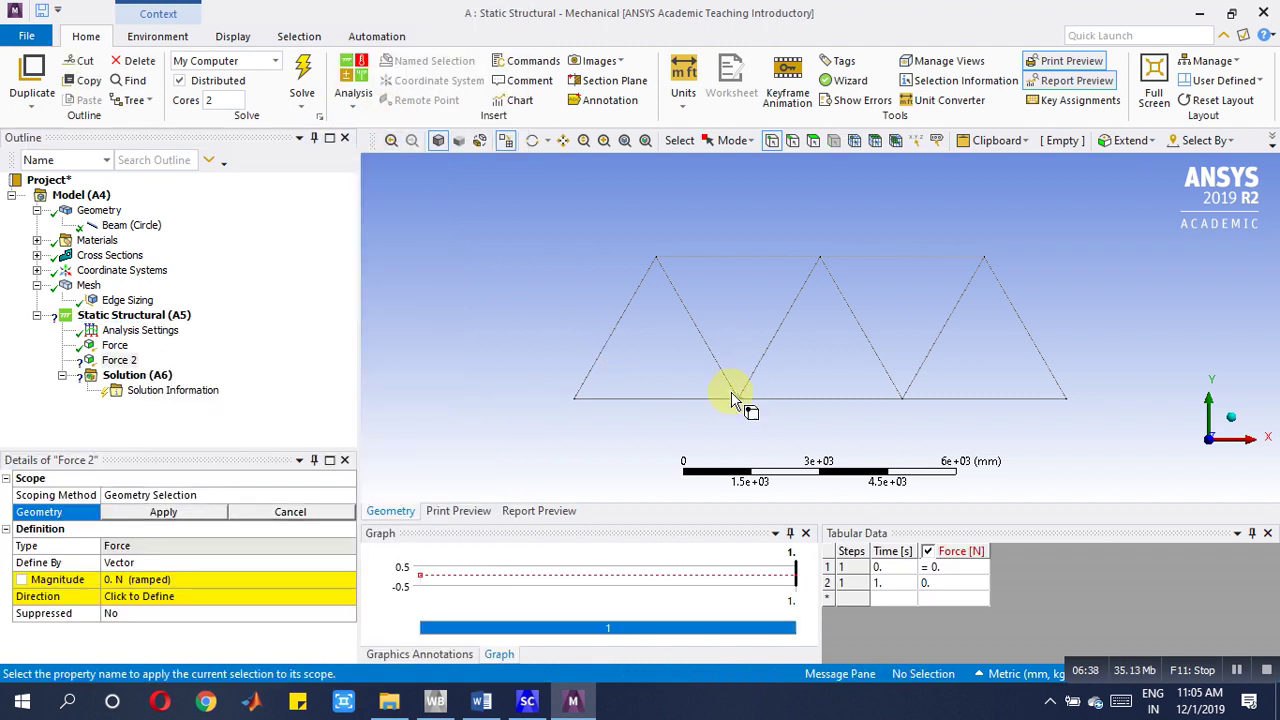
{"action": "left_click", "coordinate": [223, 512]}
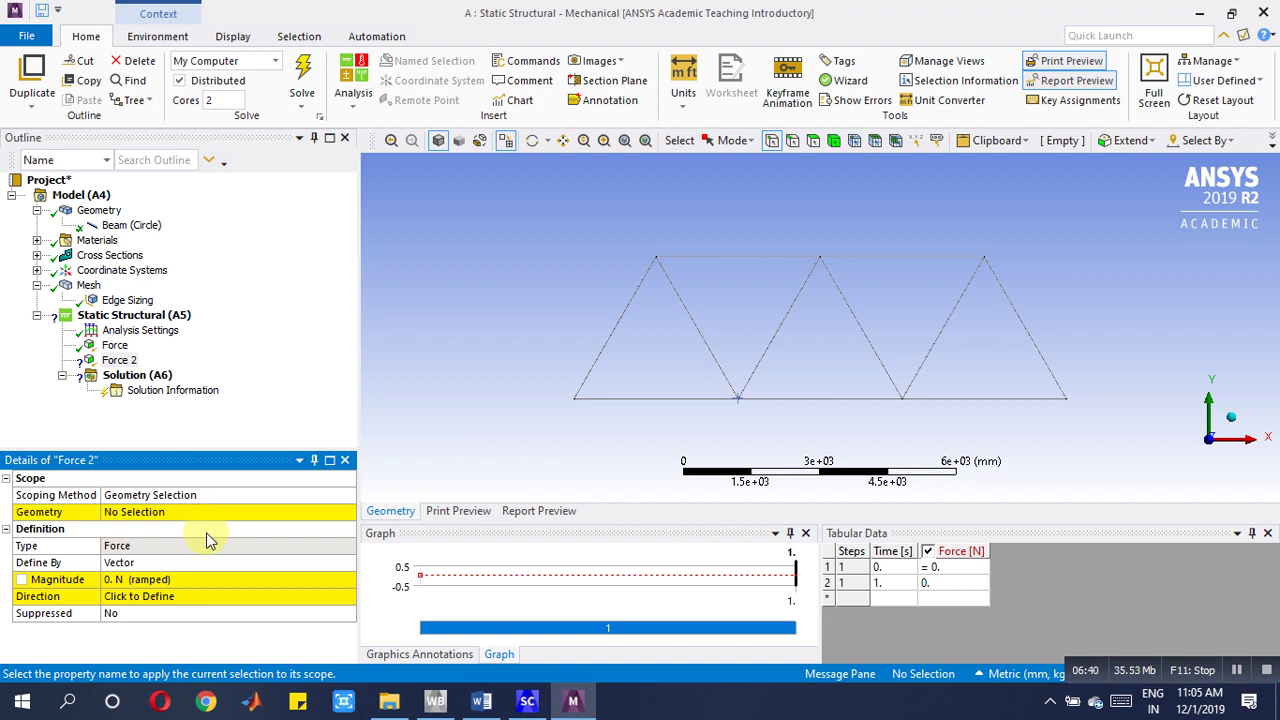
{"action": "left_click", "coordinate": [740, 406]}
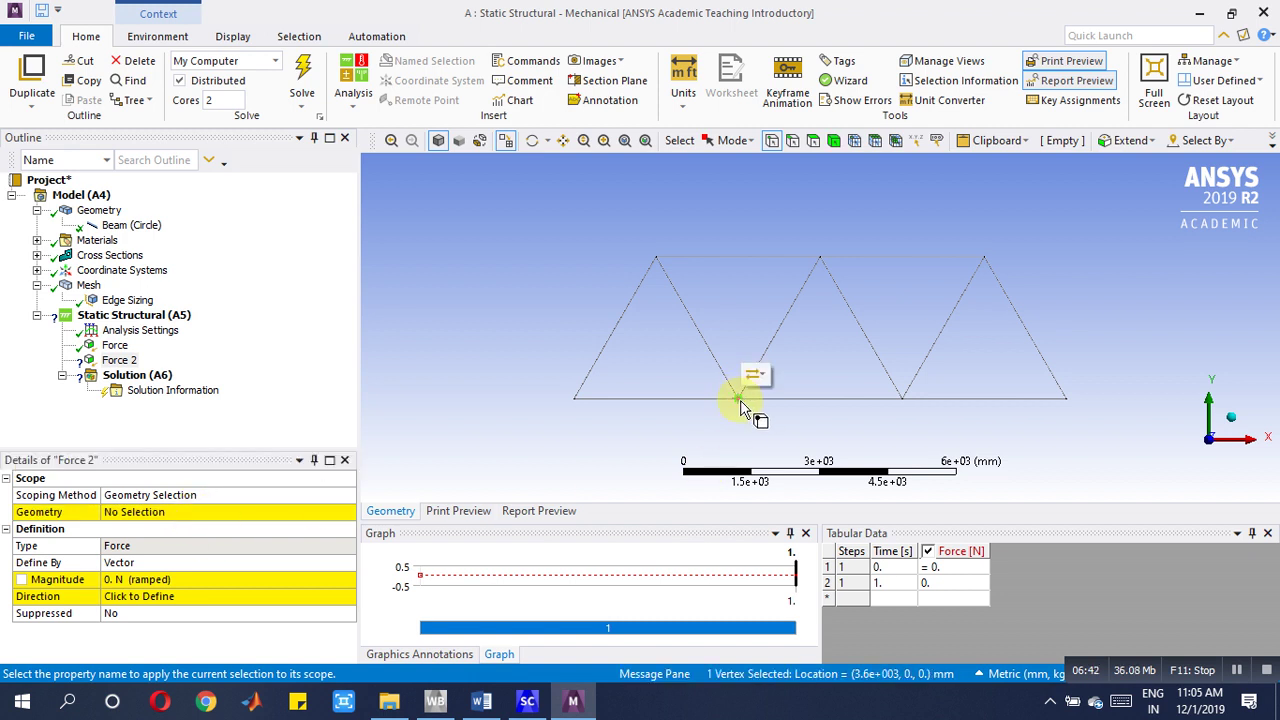
{"action": "left_click", "coordinate": [190, 512]}
{"action": "left_click", "coordinate": [192, 514]}
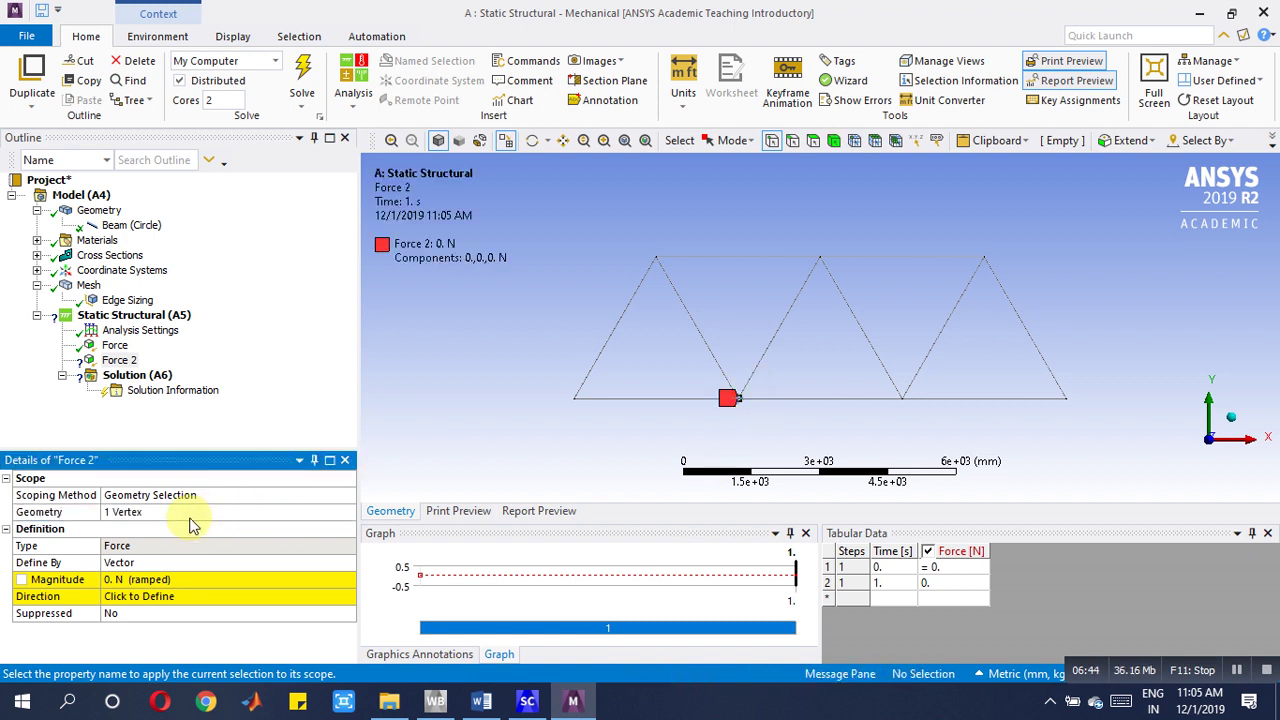
Define Force 2 by components with a Y component of -210000 N
{"action": "left_click", "coordinate": [156, 562]}
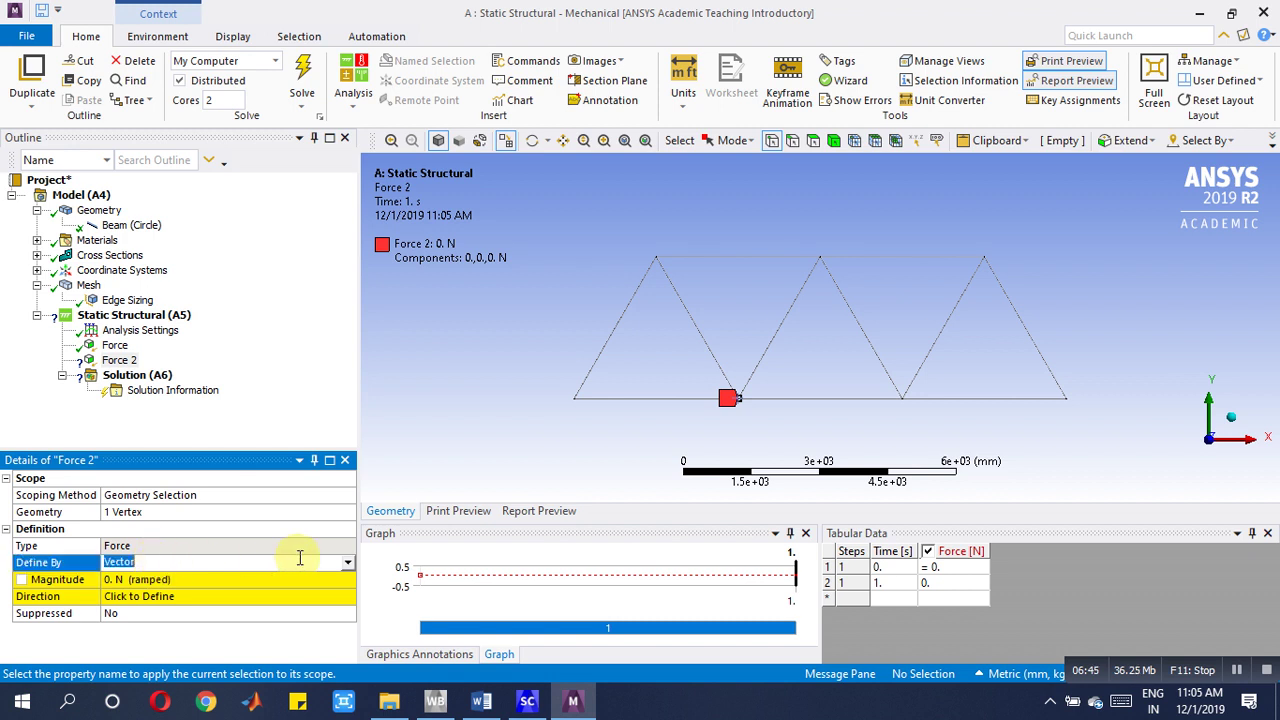
{"action": "left_click", "coordinate": [346, 566]}
{"action": "left_click", "coordinate": [304, 578]}
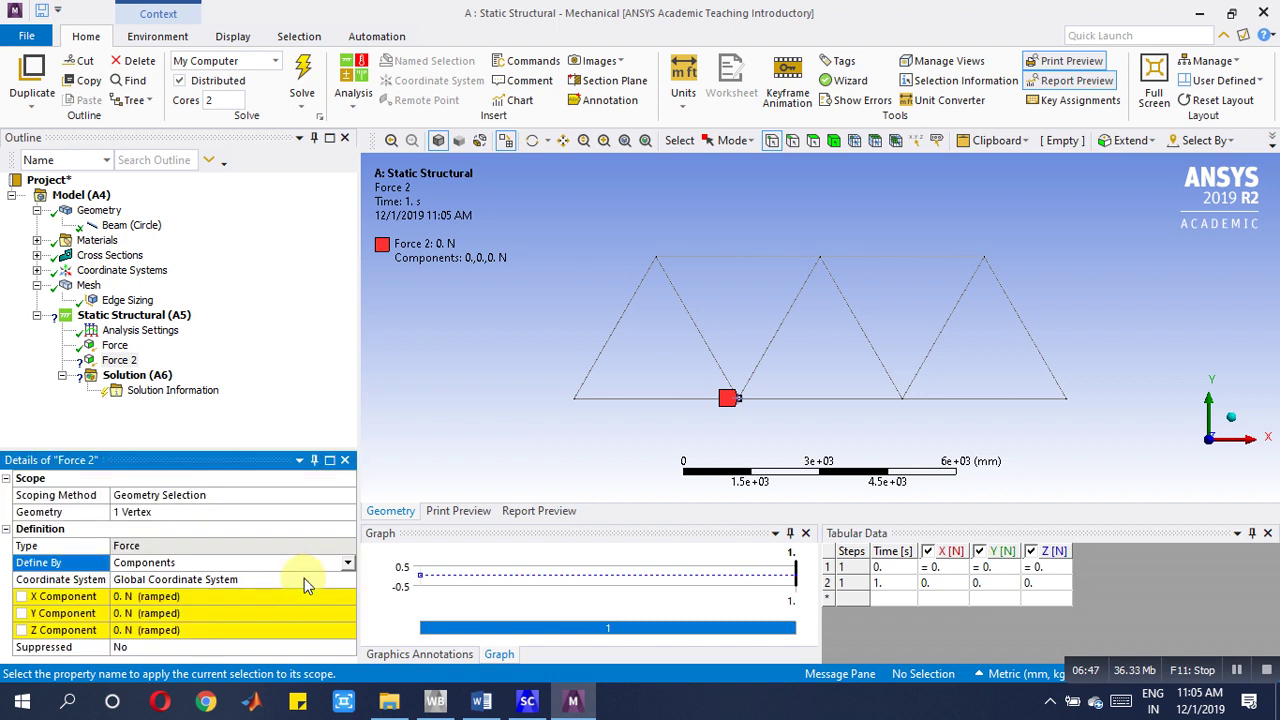
{"action": "left_click", "coordinate": [481, 703]}
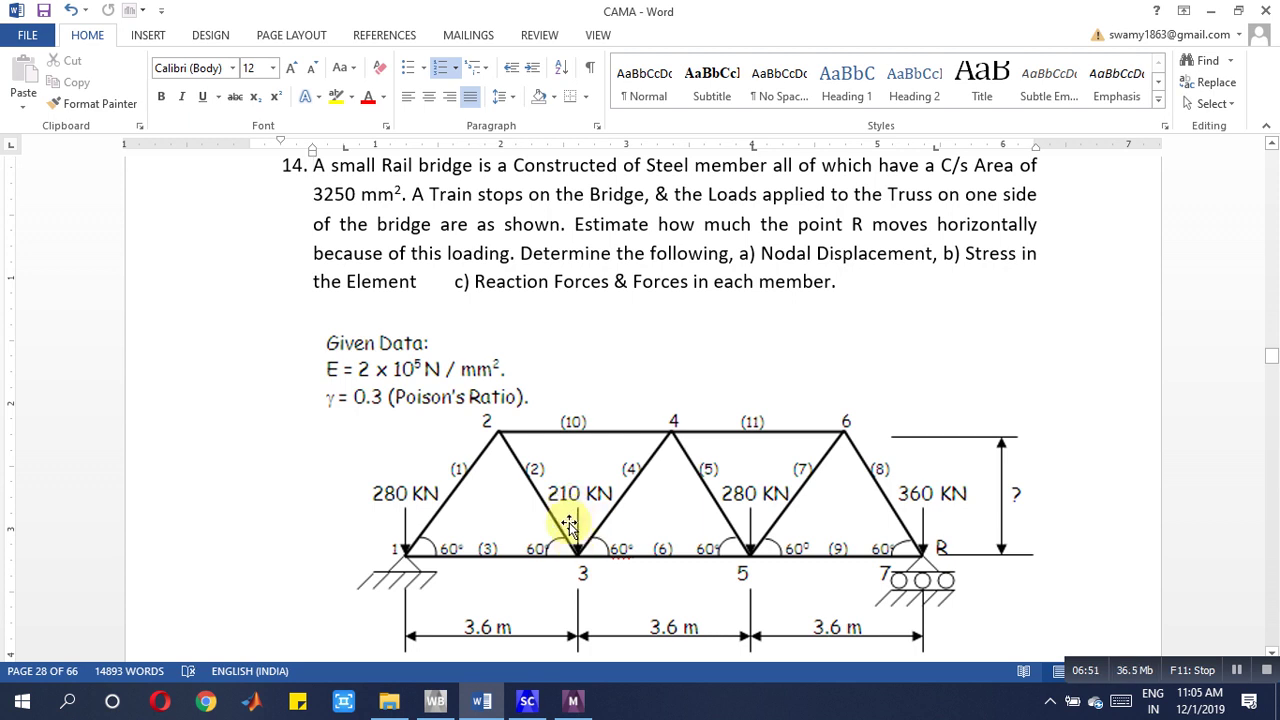
{"action": "left_click", "coordinate": [572, 701]}
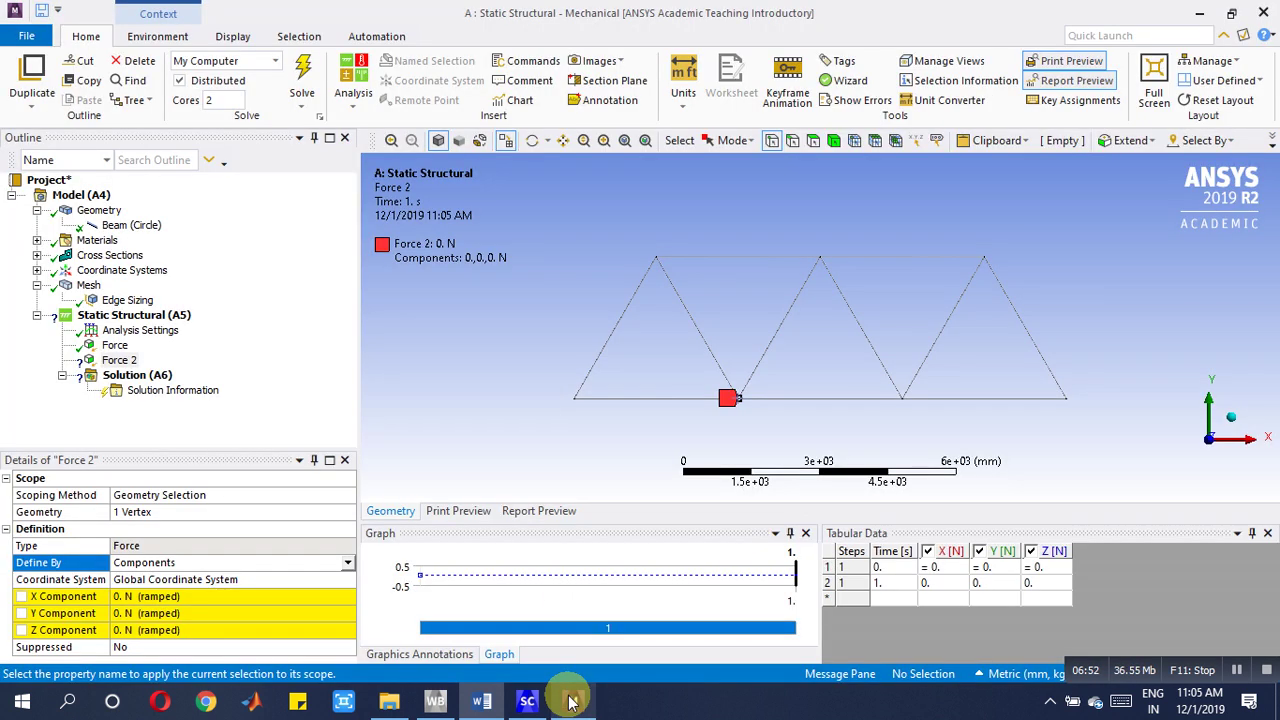
{"action": "left_click", "coordinate": [151, 617]}
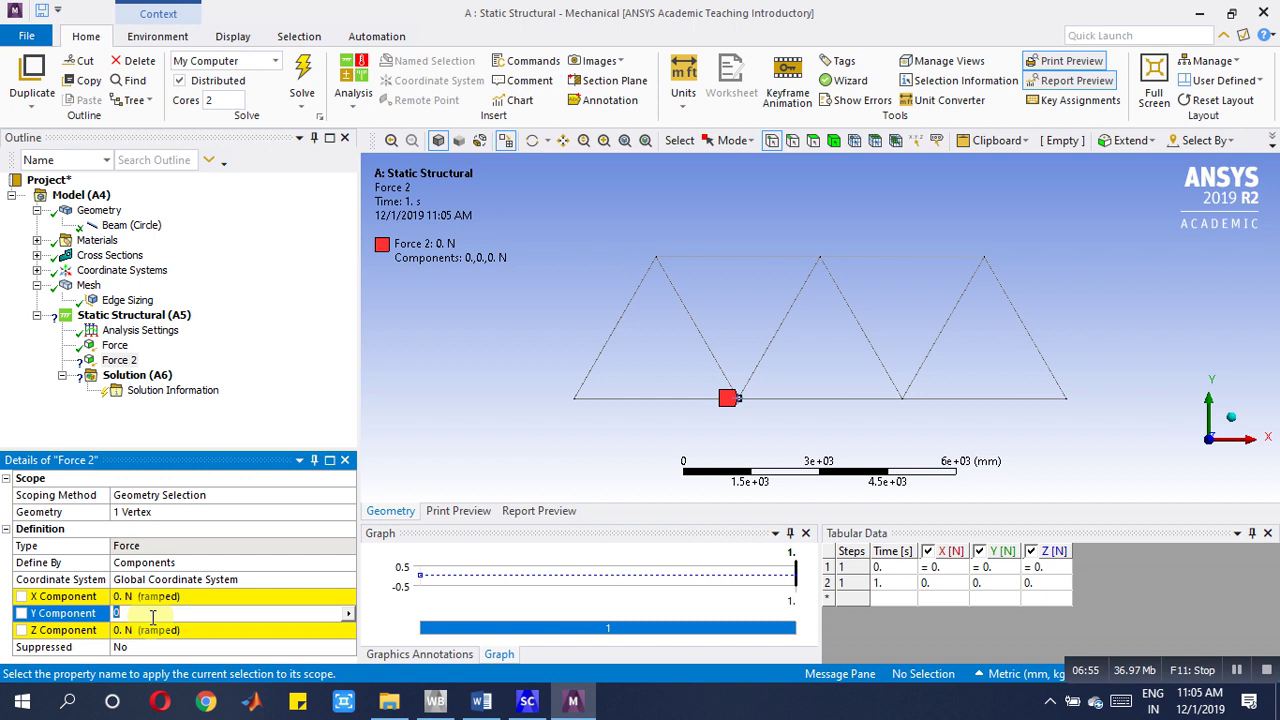
{"action": "type", "text": "-21"}
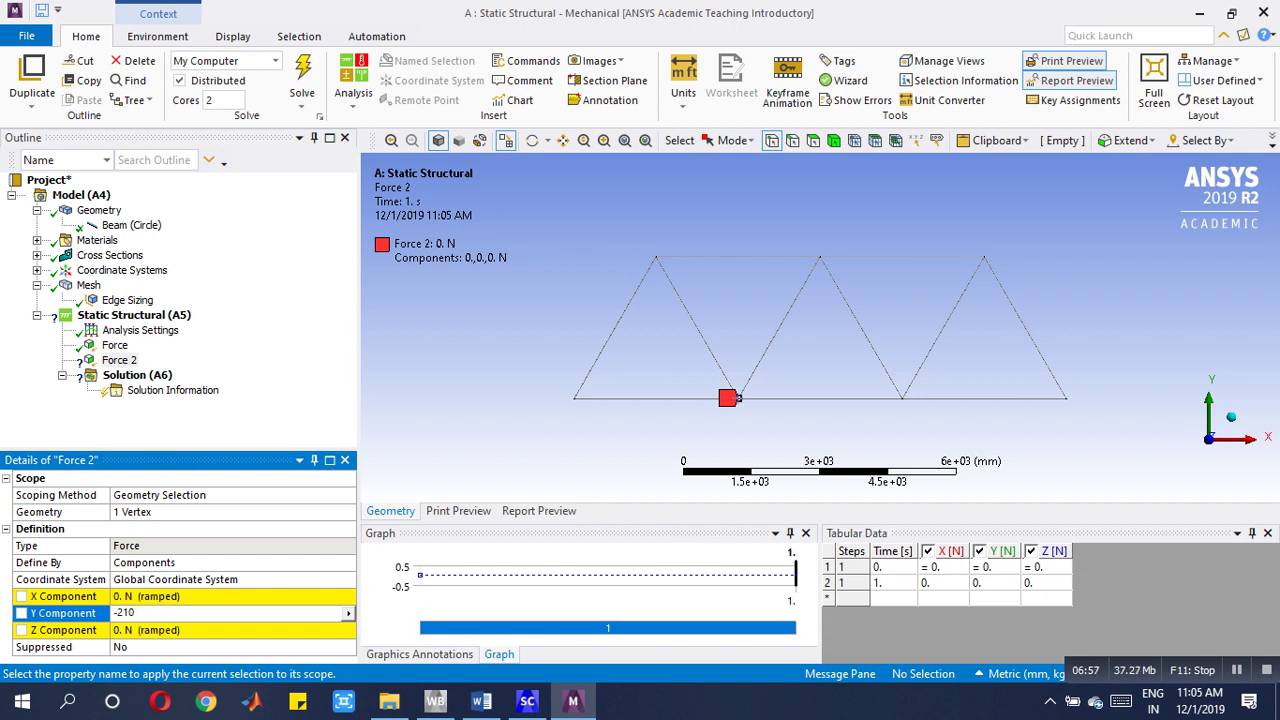
{"action": "type", "text": "0000"}
{"action": "key", "text": "Return"}
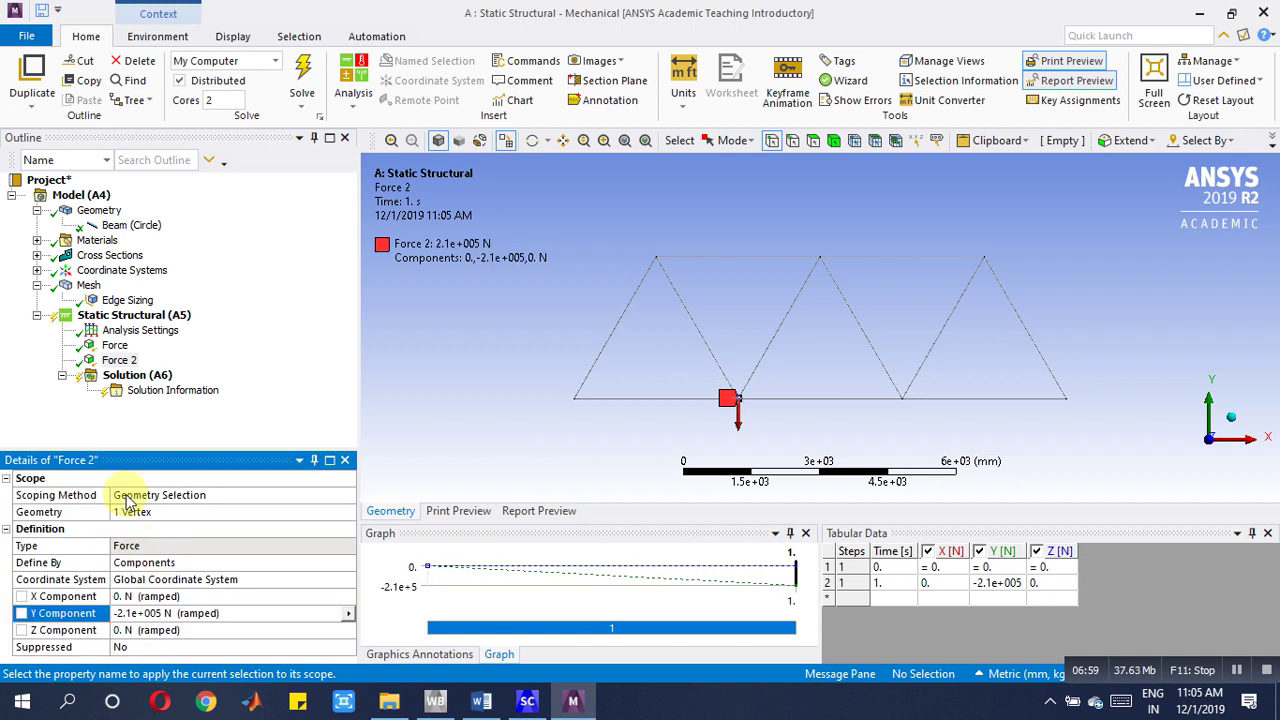
Add Force 3 at the bottom joint at 7.2 m, defined by components with Y = -280000 N
{"action": "right_click", "coordinate": [134, 315]}
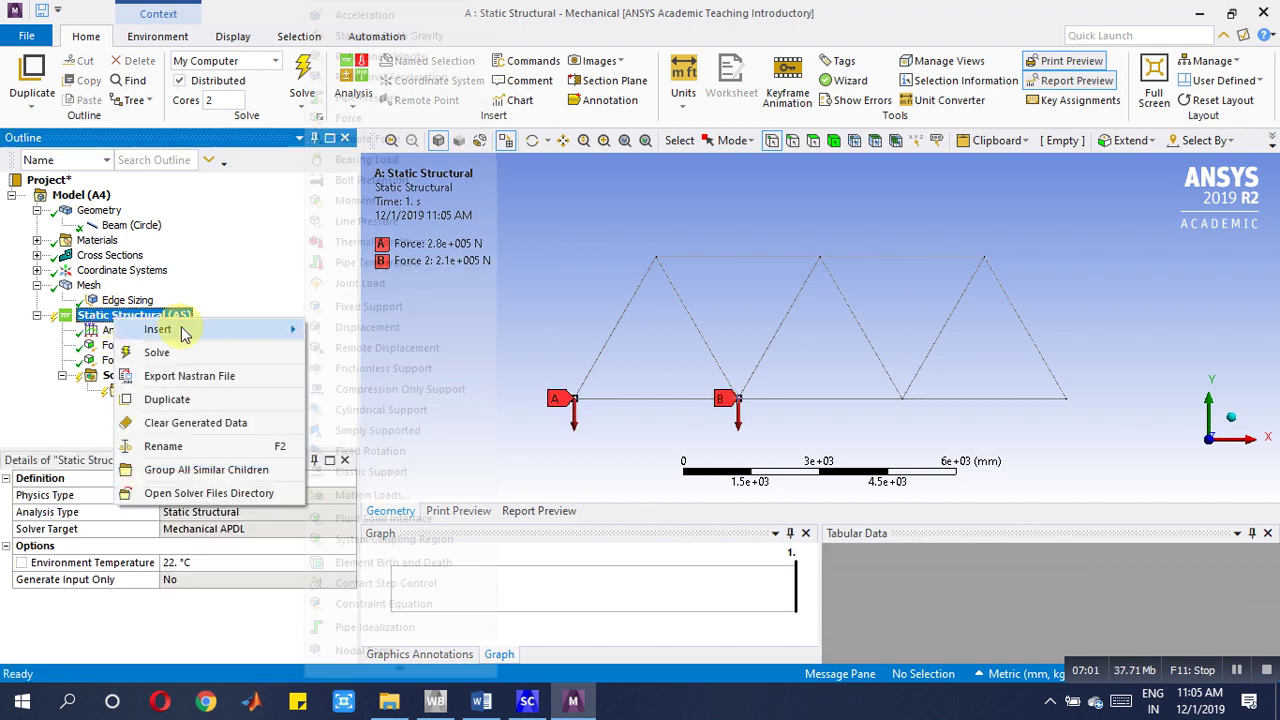
{"action": "mouse_move", "coordinate": [160, 329]}
{"action": "left_click", "coordinate": [350, 119]}
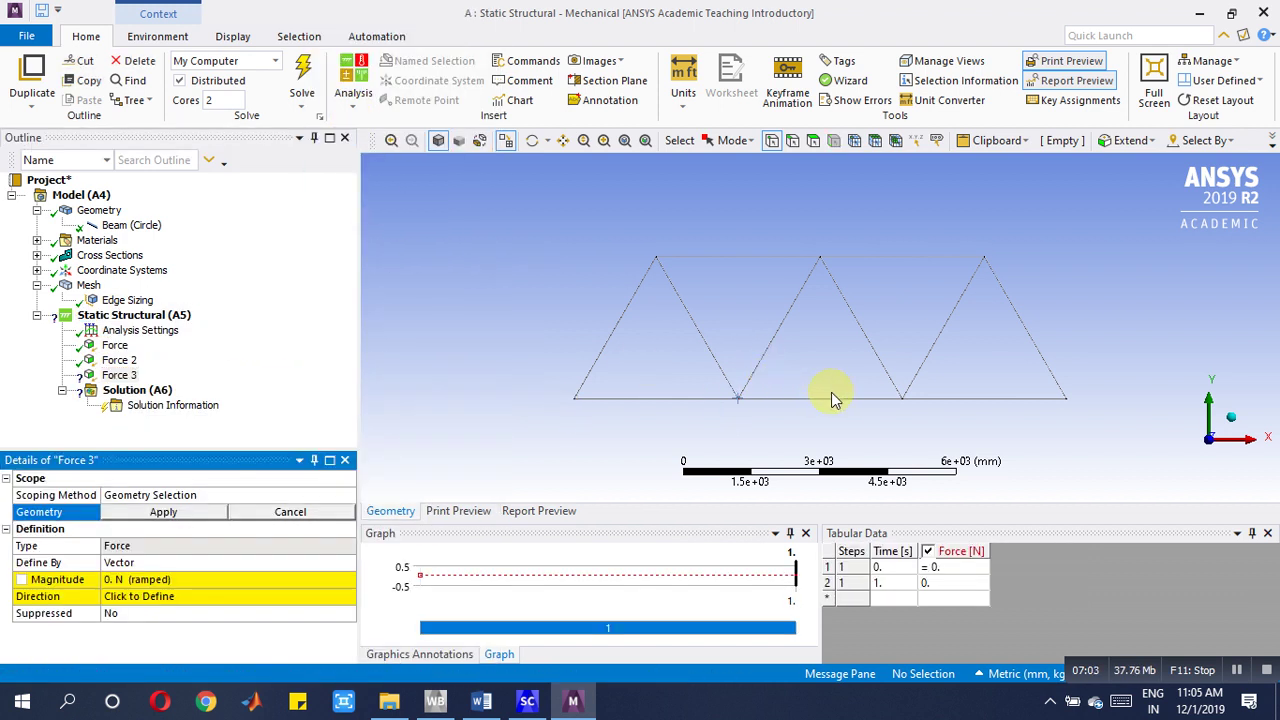
{"action": "left_click", "coordinate": [903, 399]}
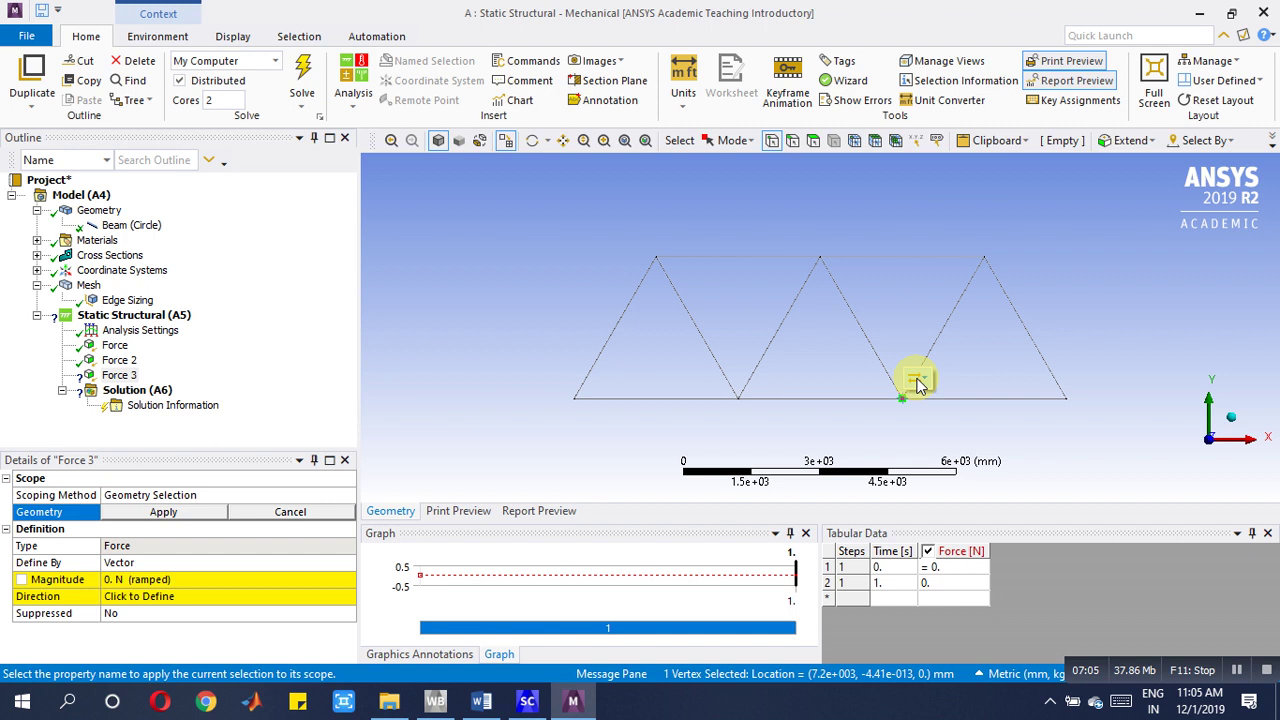
{"action": "left_click", "coordinate": [980, 381]}
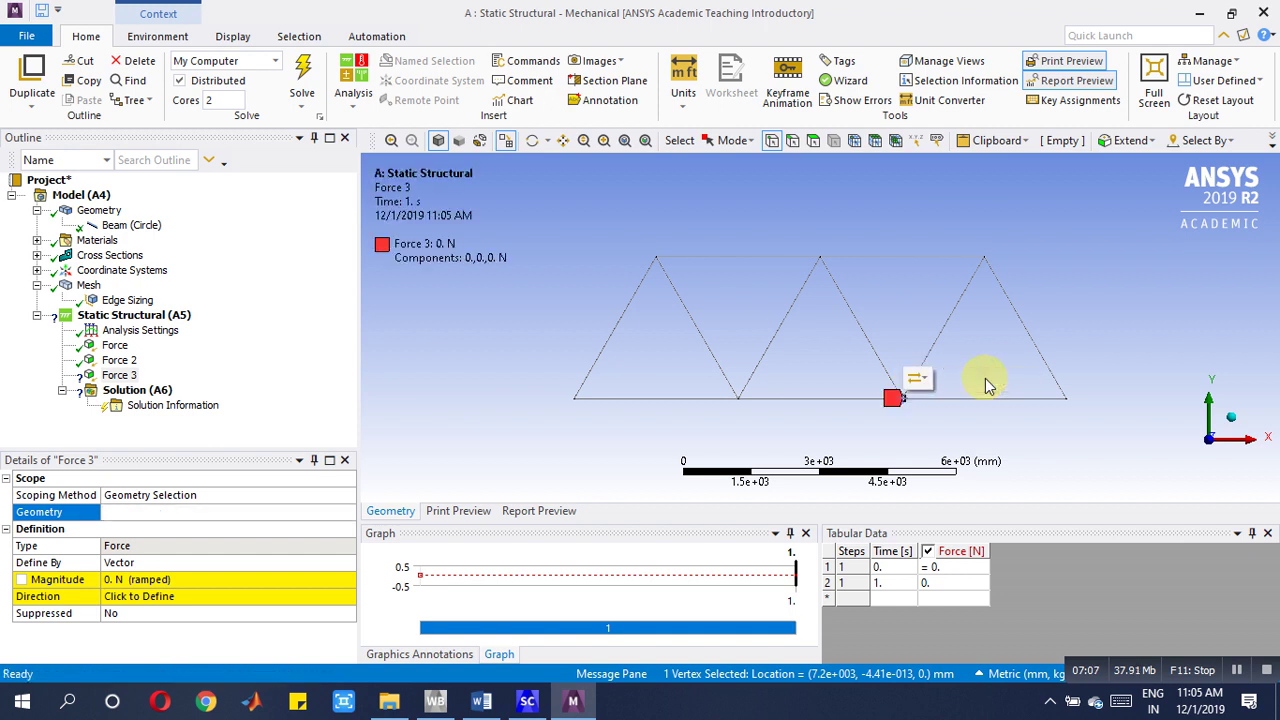
{"action": "left_click", "coordinate": [303, 558]}
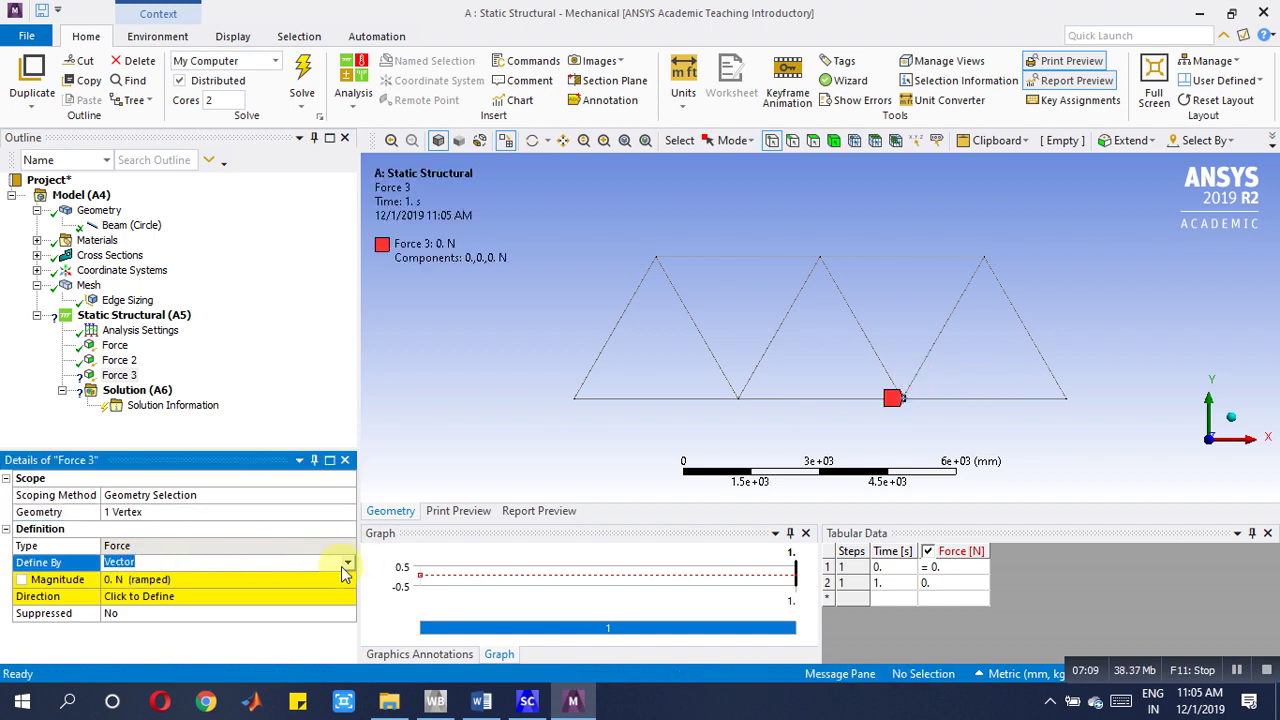
{"action": "left_click", "coordinate": [343, 566]}
{"action": "left_click", "coordinate": [309, 579]}
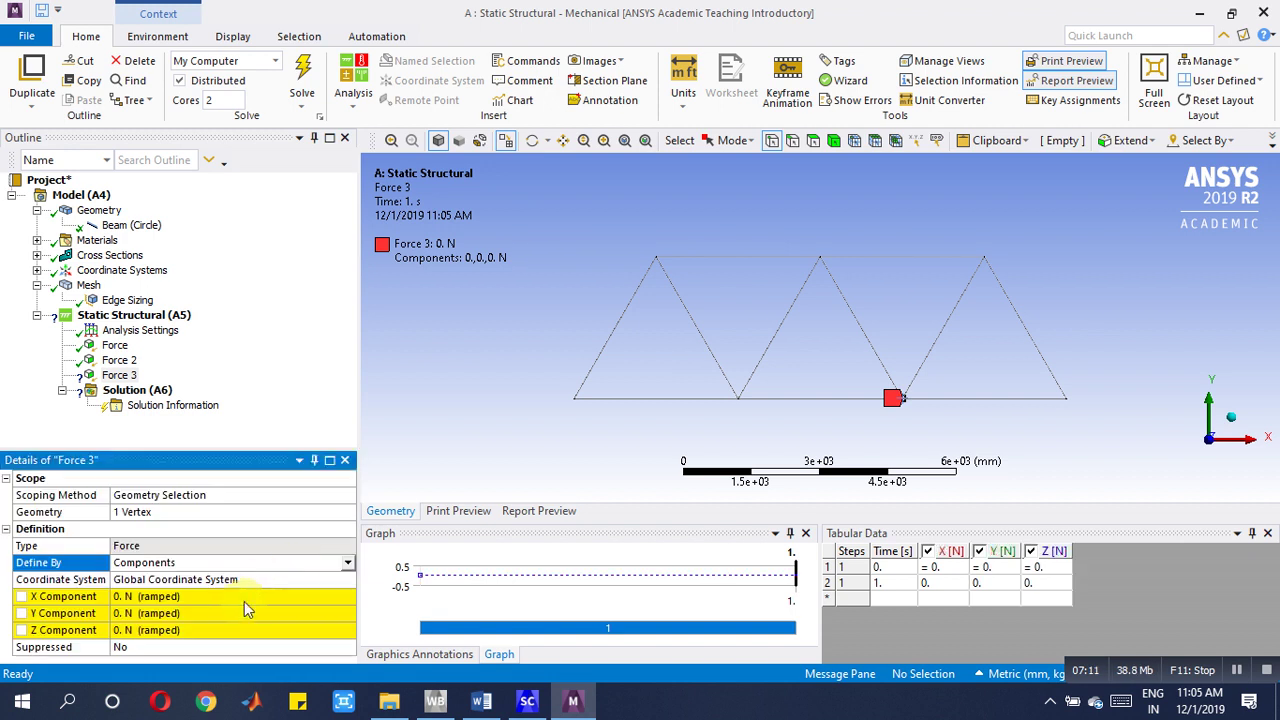
{"action": "left_click", "coordinate": [240, 612]}
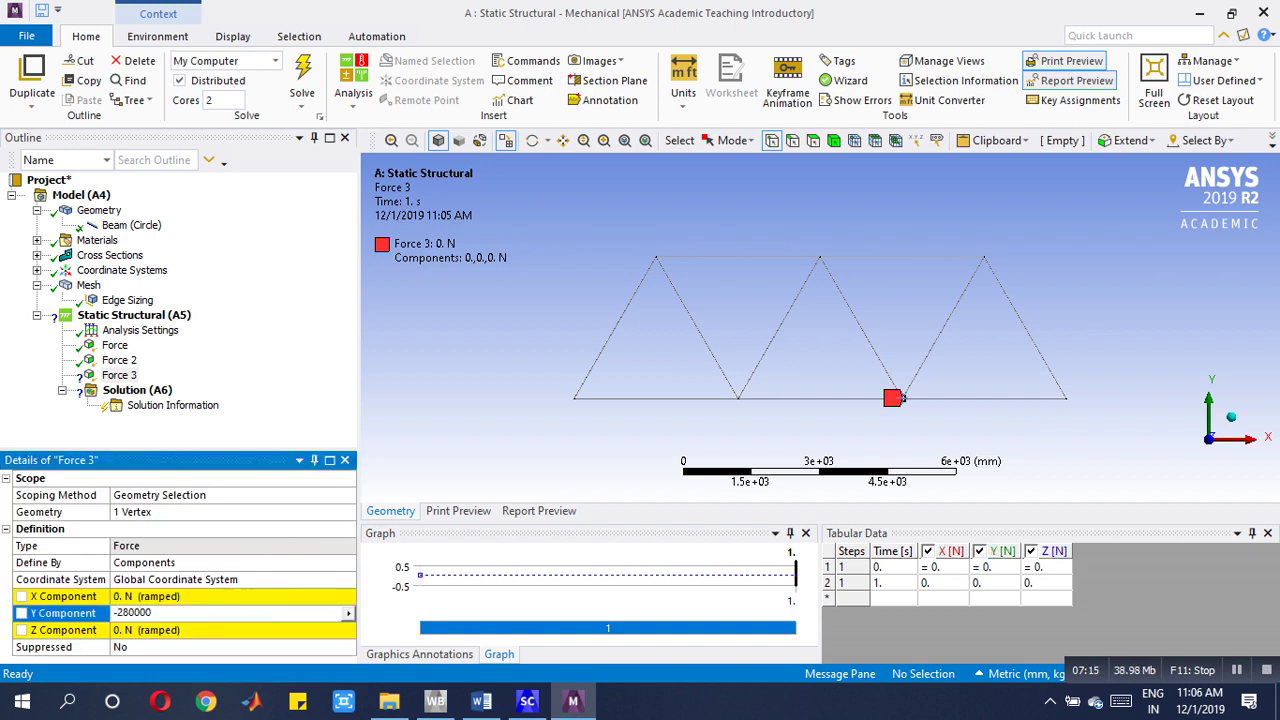
{"action": "key", "text": "Return"}
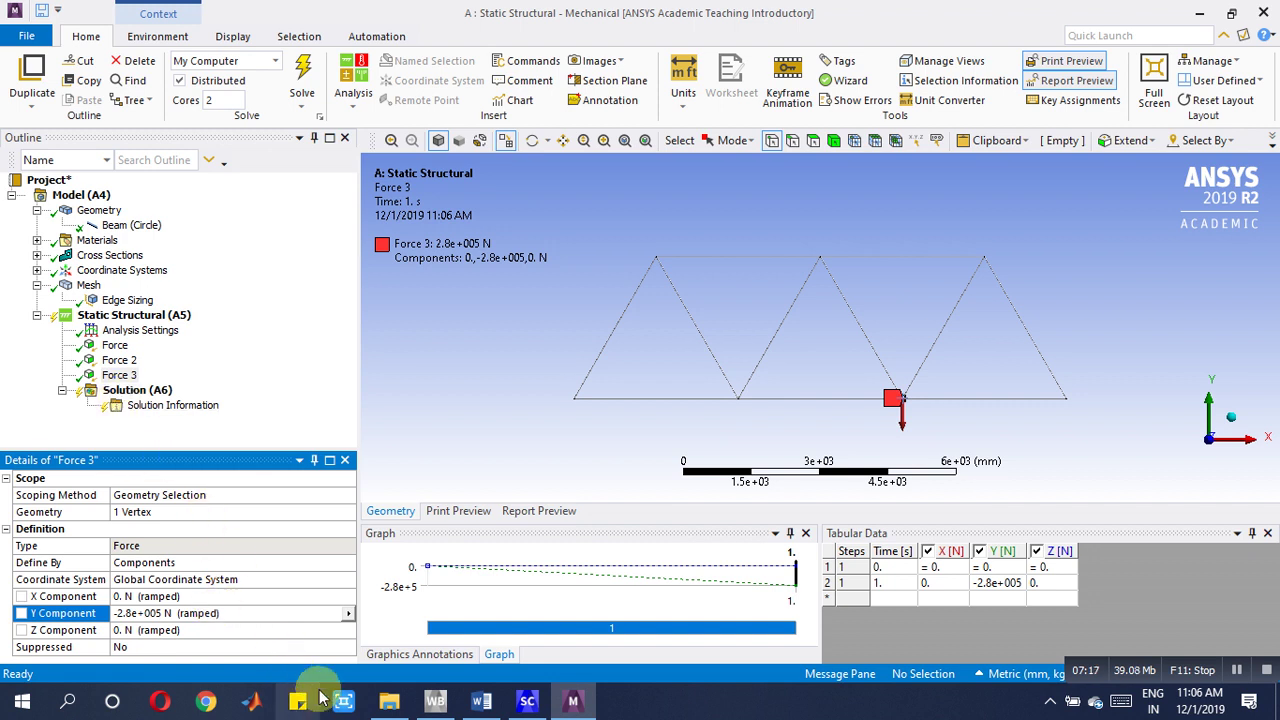
Add Force 4 at the truss's right-end joint, defined by components with Y = -360000 N
{"action": "left_click", "coordinate": [481, 701]}
{"action": "left_click", "coordinate": [484, 705]}
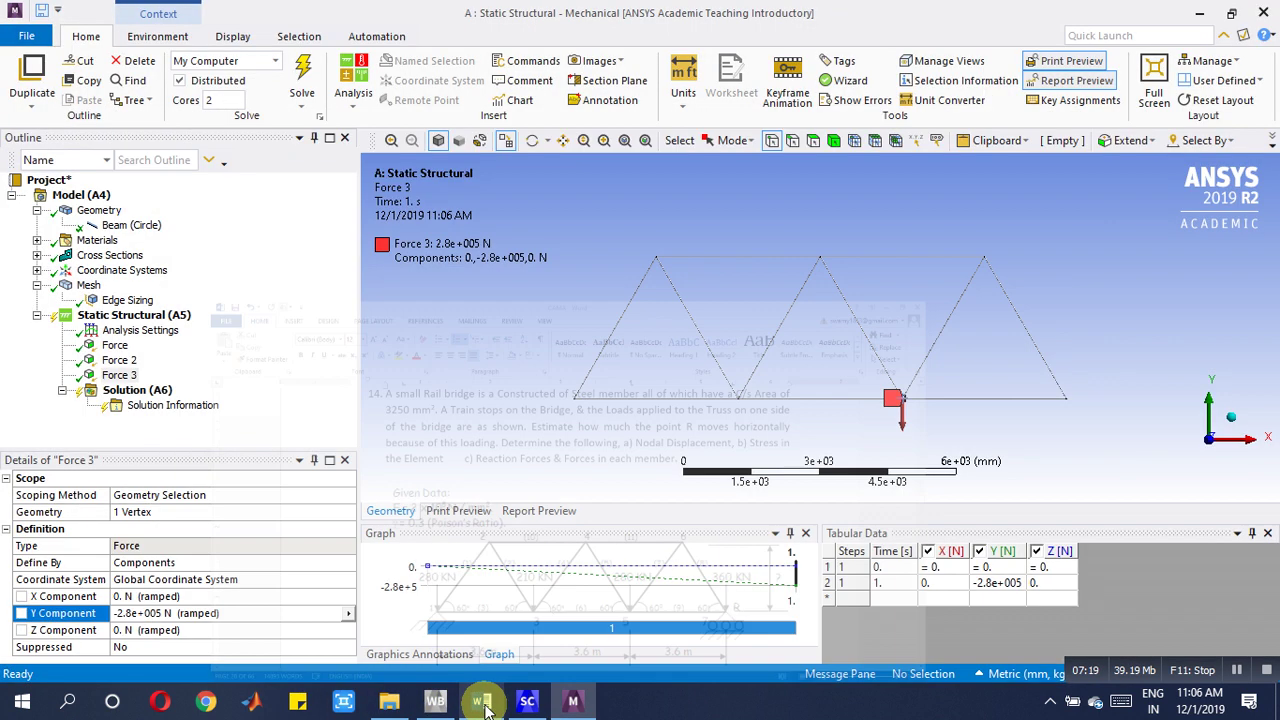
{"action": "right_click", "coordinate": [185, 315]}
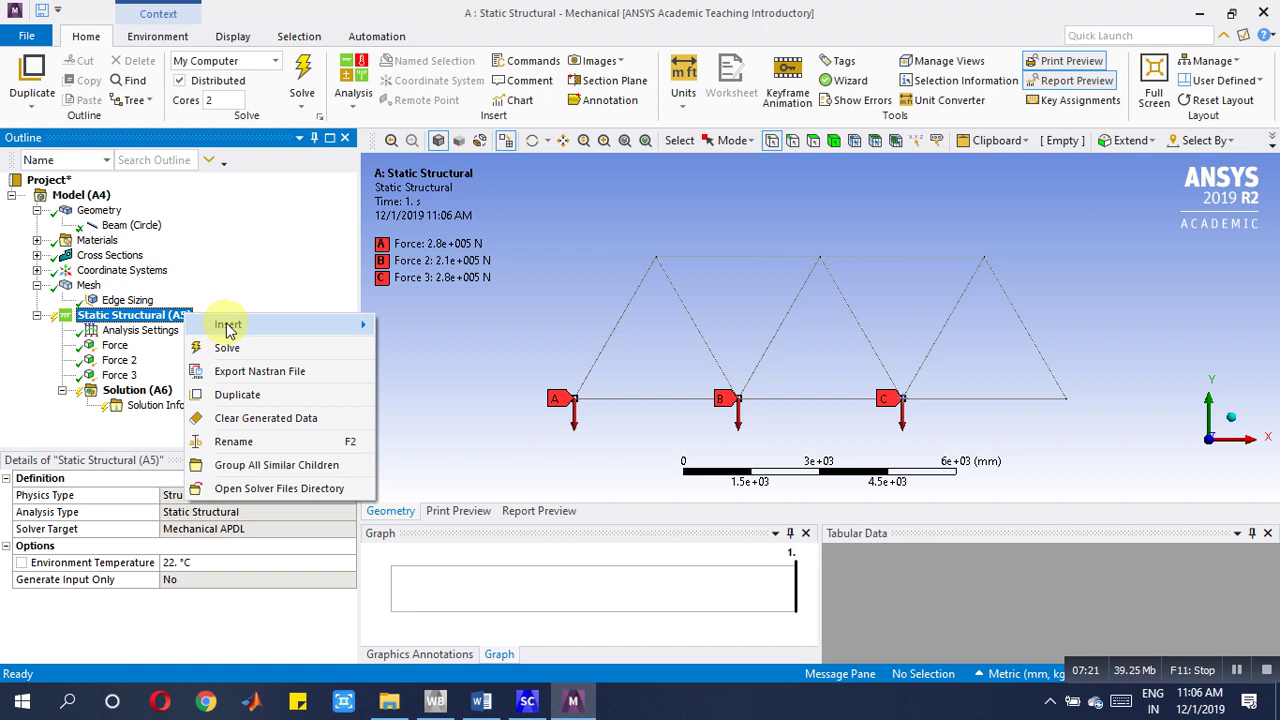
{"action": "mouse_move", "coordinate": [228, 326]}
{"action": "left_click", "coordinate": [475, 118]}
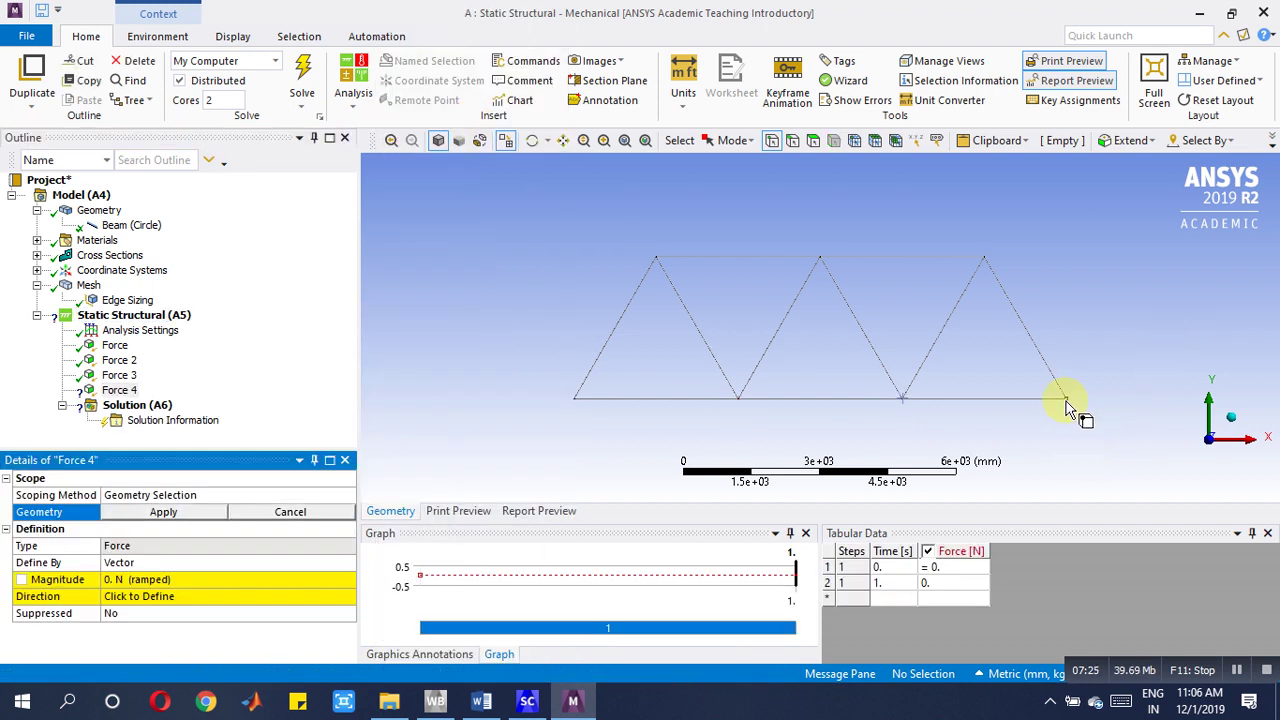
{"action": "left_click", "coordinate": [1066, 402]}
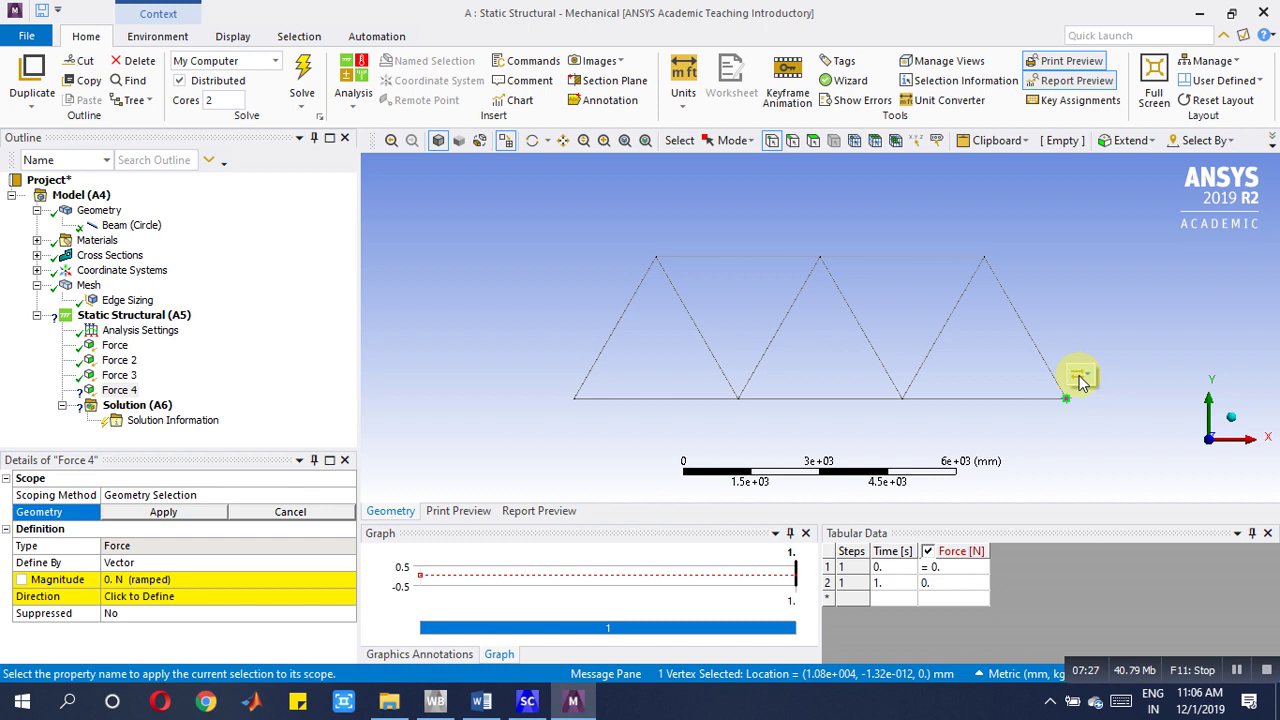
{"action": "left_click", "coordinate": [1128, 386]}
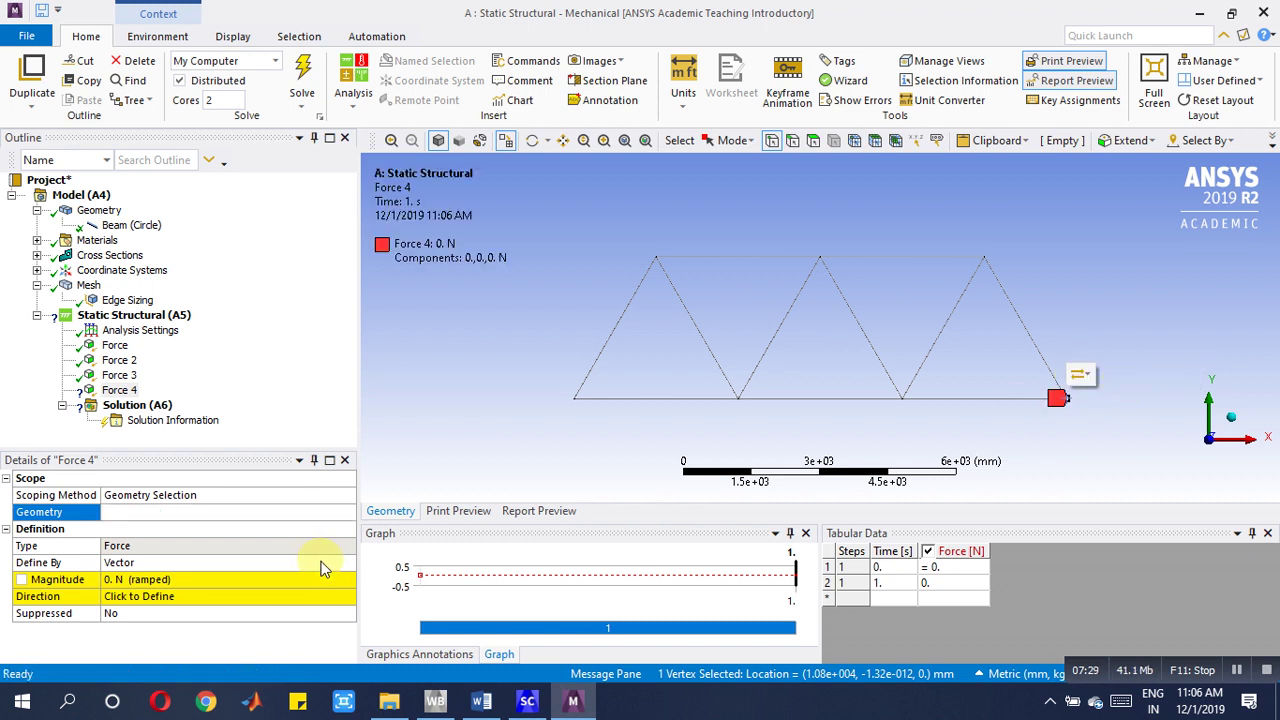
{"action": "left_click", "coordinate": [149, 563]}
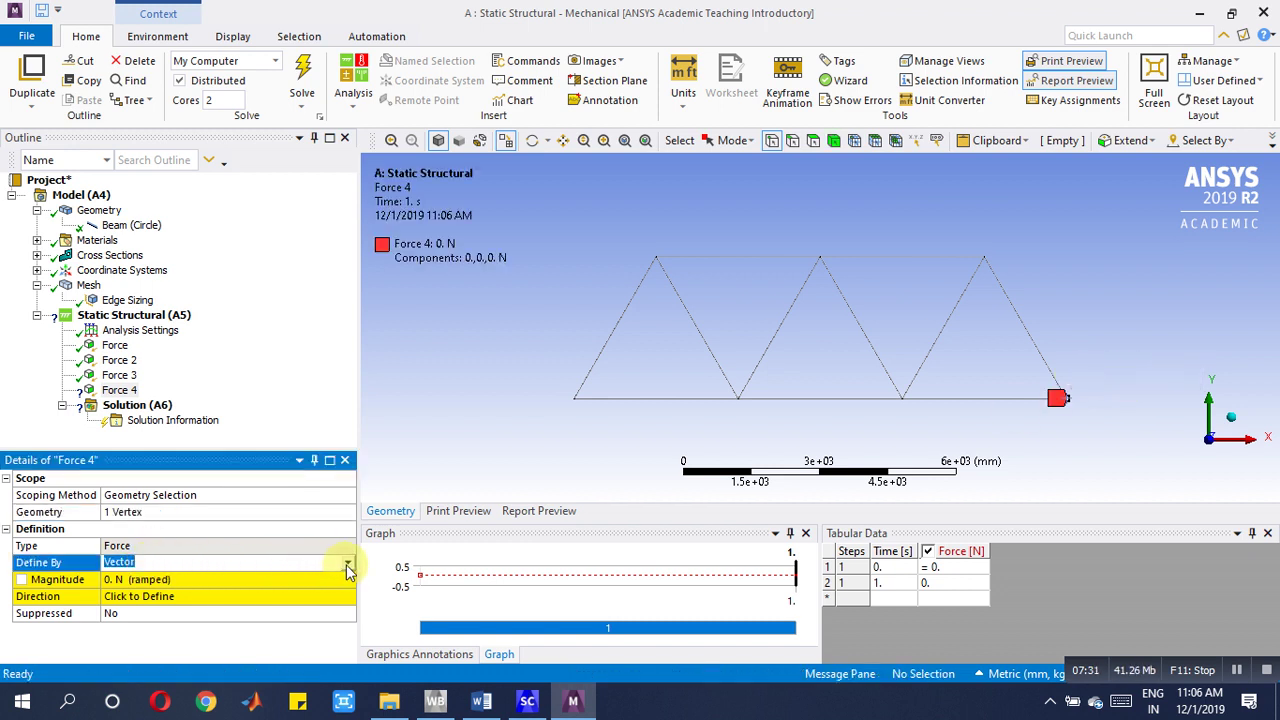
{"action": "left_click", "coordinate": [345, 563]}
{"action": "left_click", "coordinate": [237, 580]}
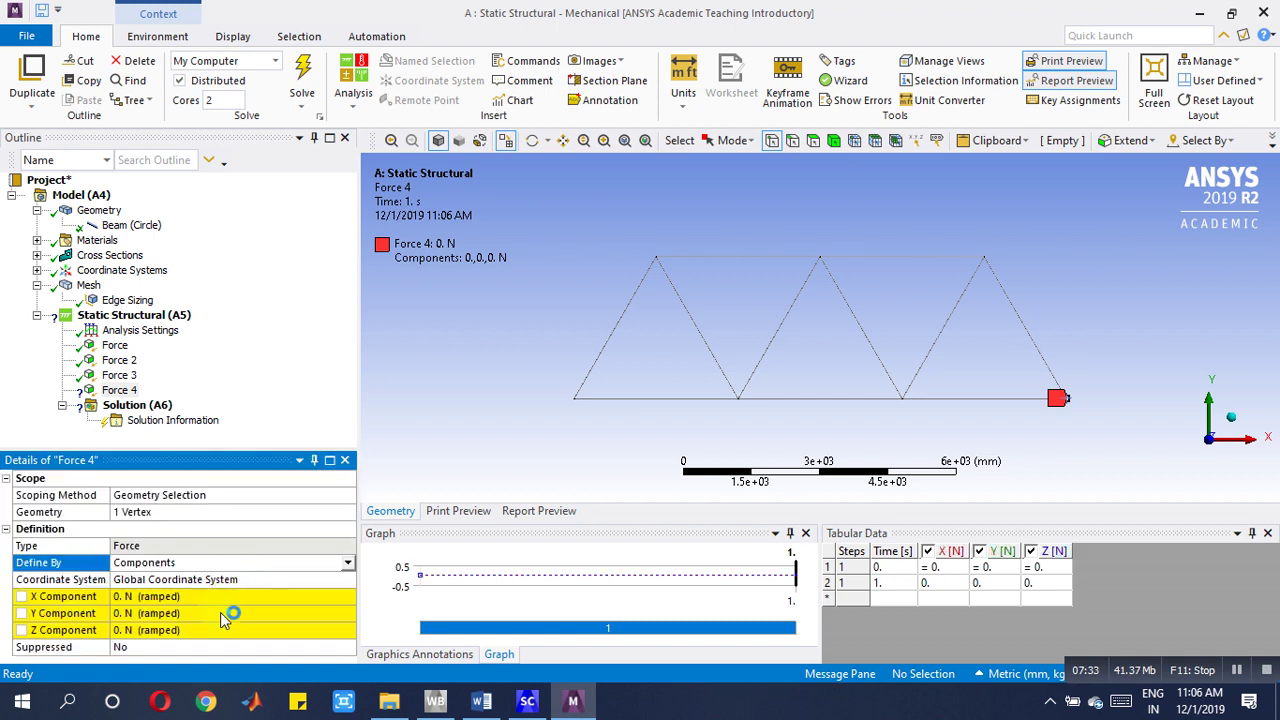
{"action": "left_click", "coordinate": [222, 613]}
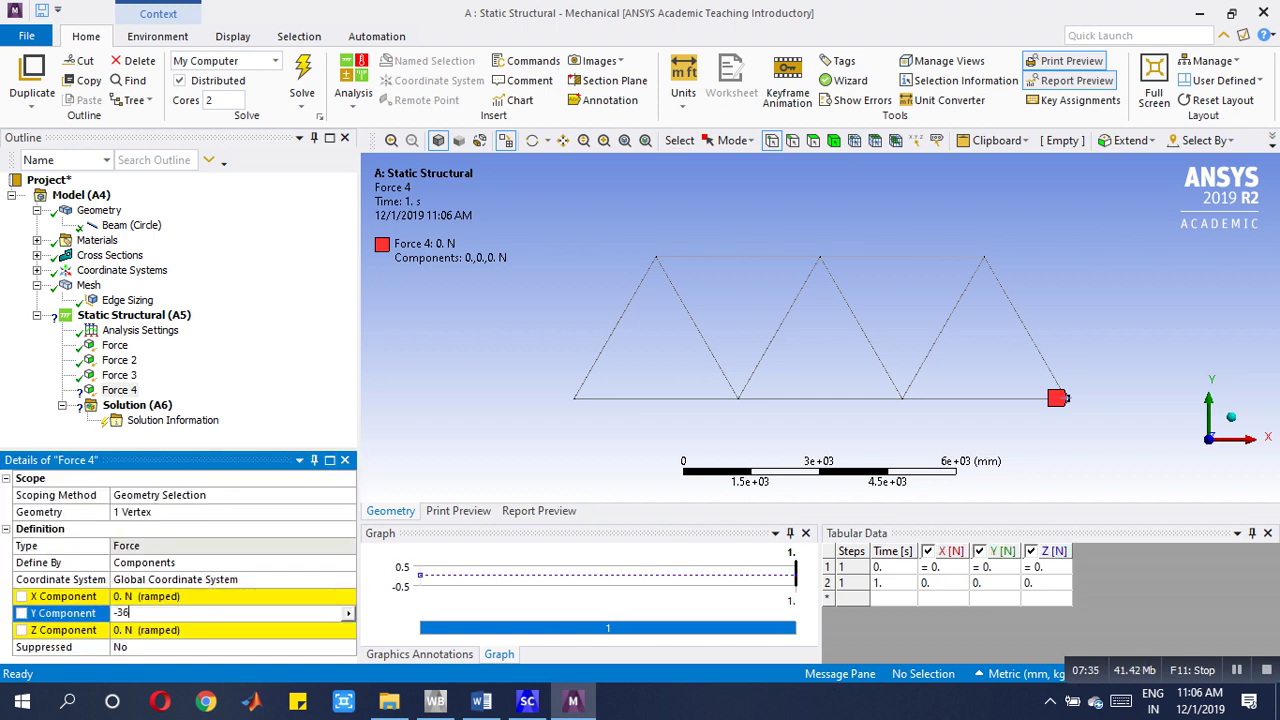
{"action": "key", "text": "Return"}
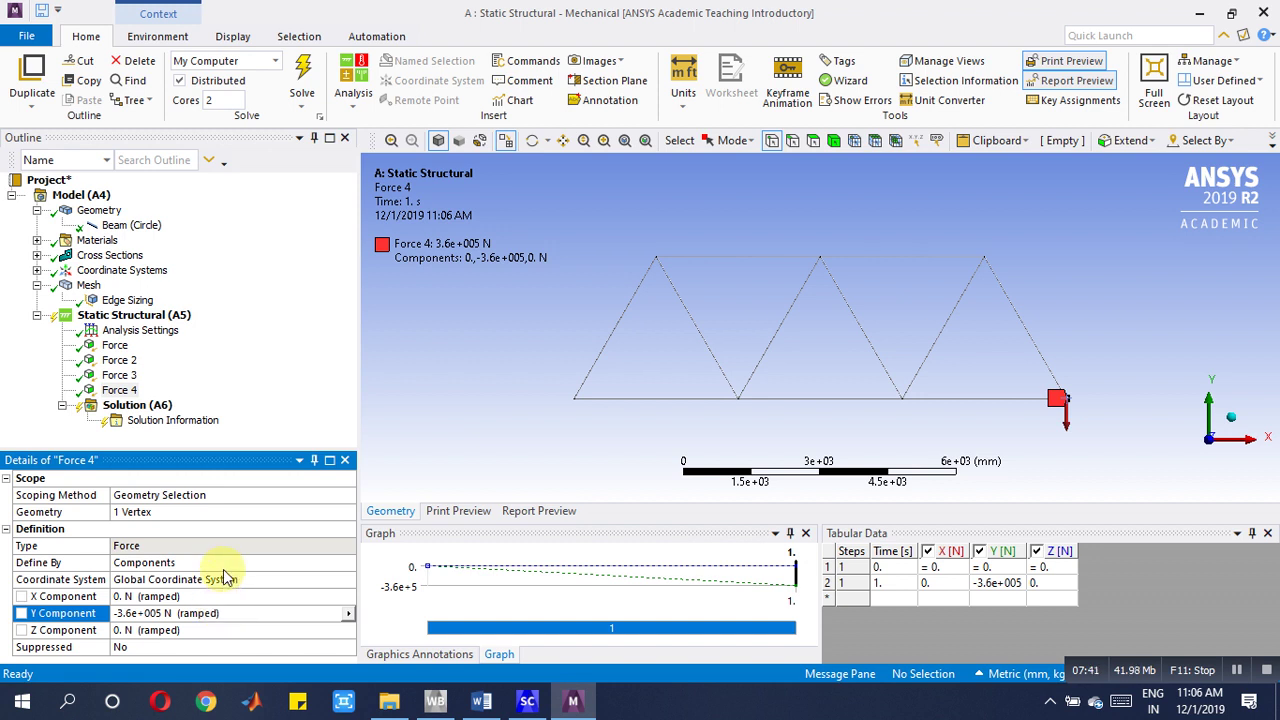
Add a Fixed Support, delete it again, and bring up the Insert supports list
{"action": "right_click", "coordinate": [170, 318]}
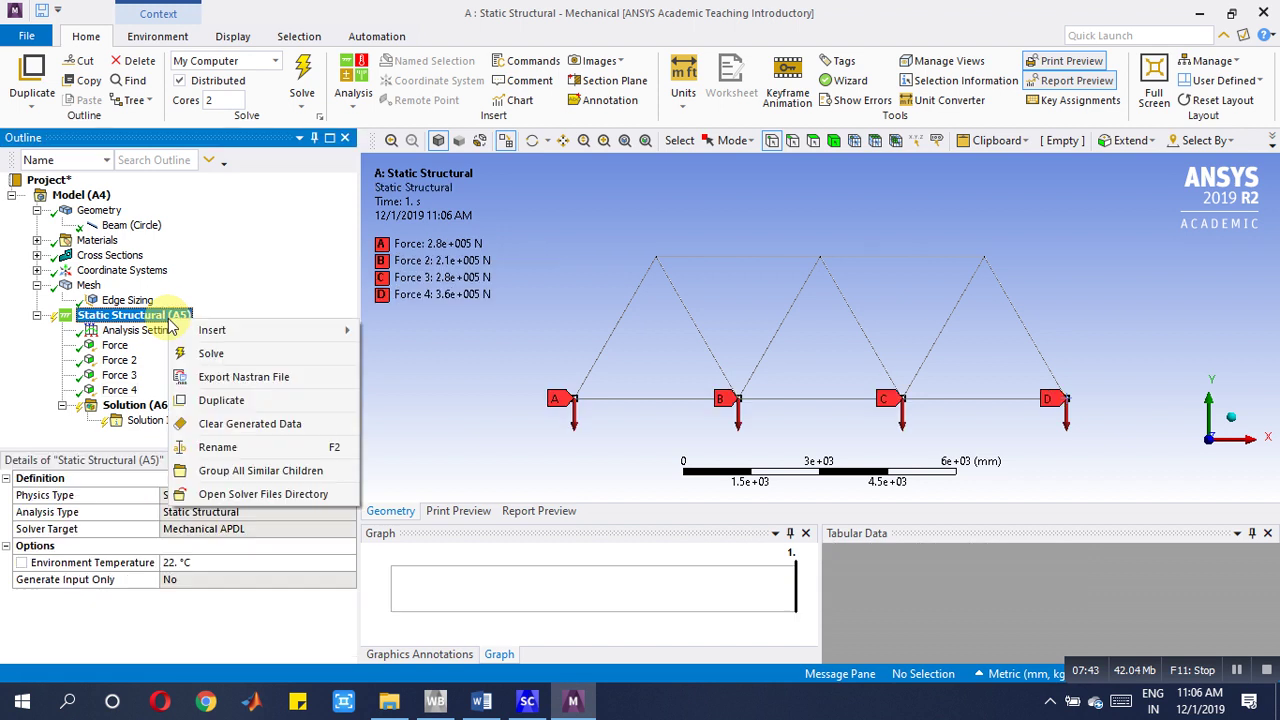
{"action": "mouse_move", "coordinate": [198, 338]}
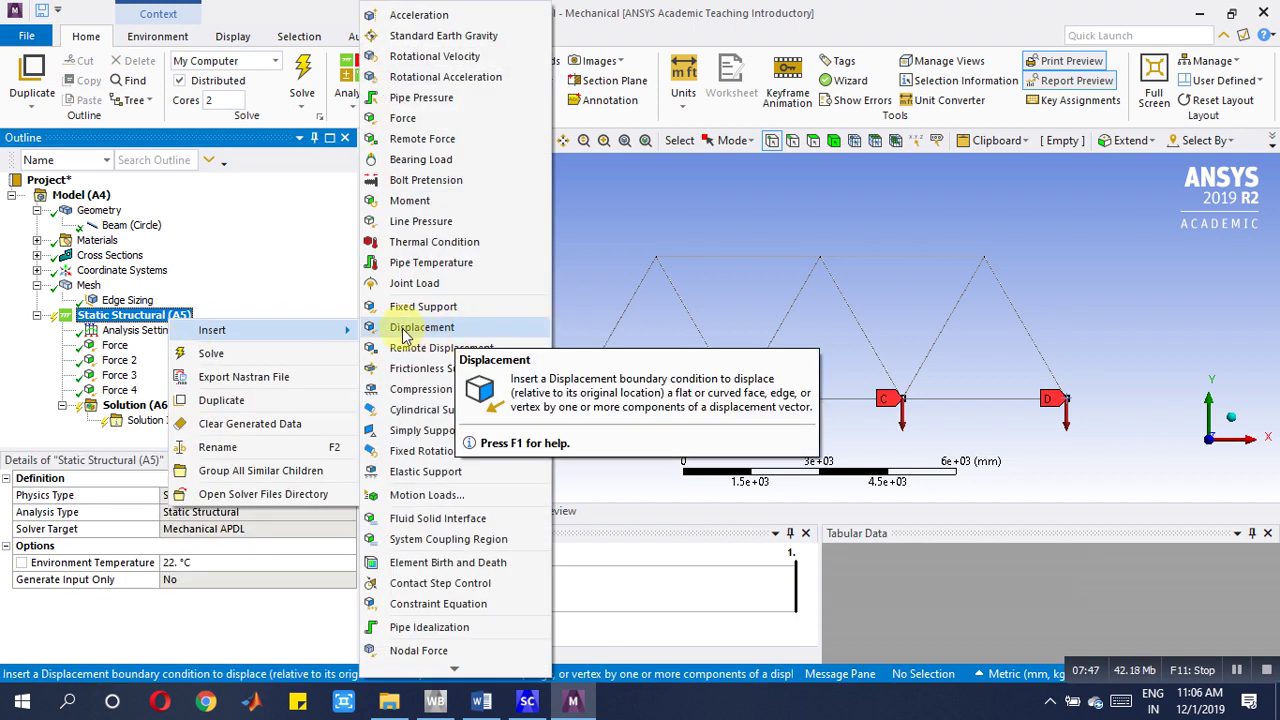
{"action": "left_click", "coordinate": [423, 310]}
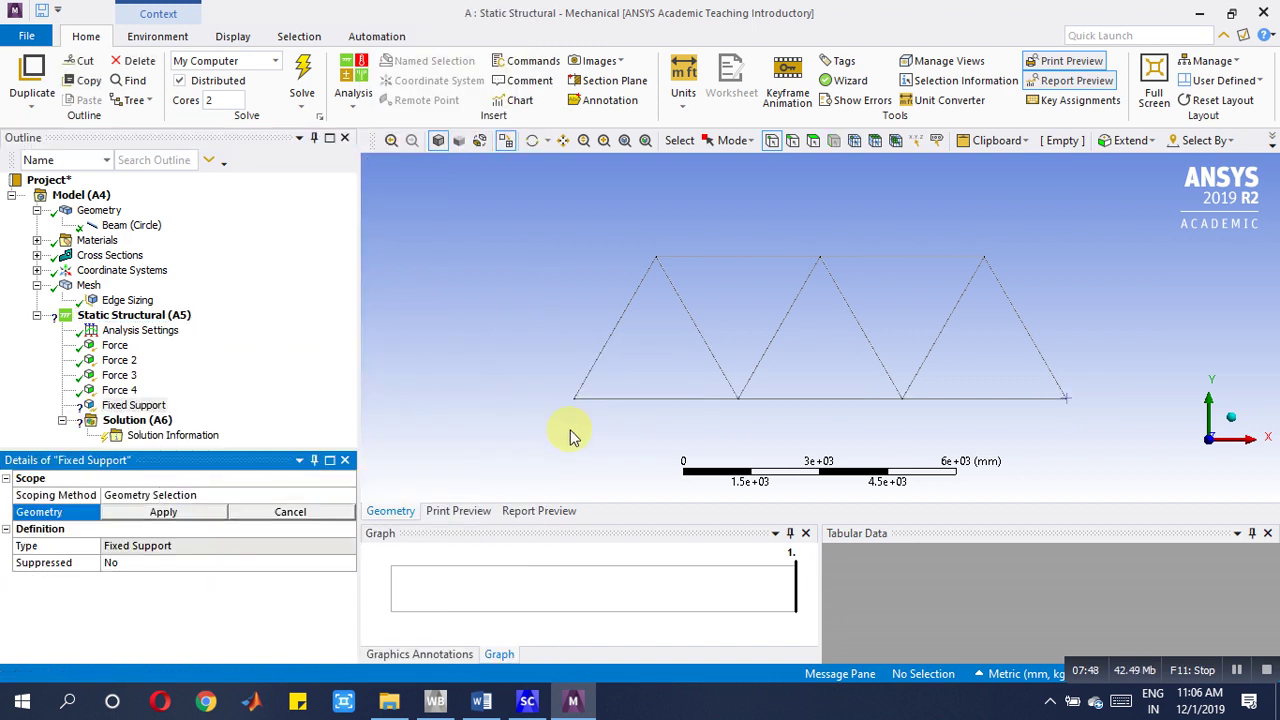
{"action": "left_click", "coordinate": [290, 511]}
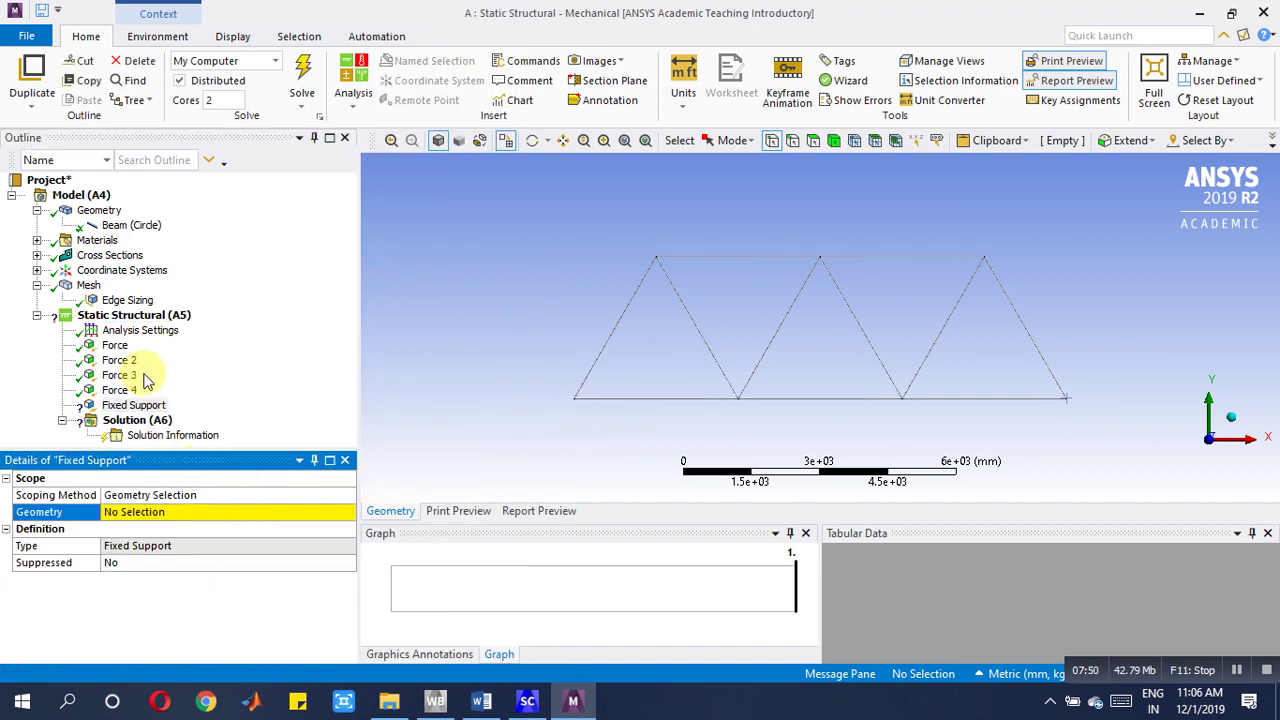
{"action": "left_click", "coordinate": [125, 391]}
{"action": "right_click", "coordinate": [133, 405]}
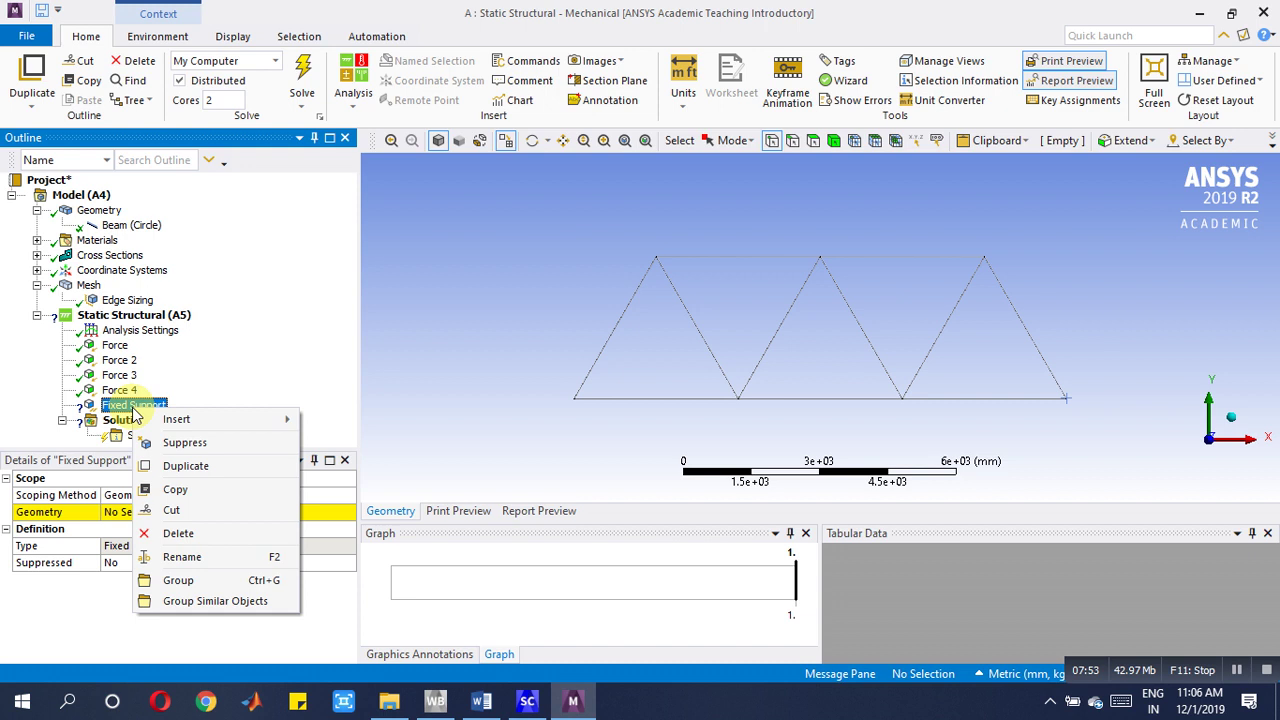
{"action": "left_click", "coordinate": [178, 535]}
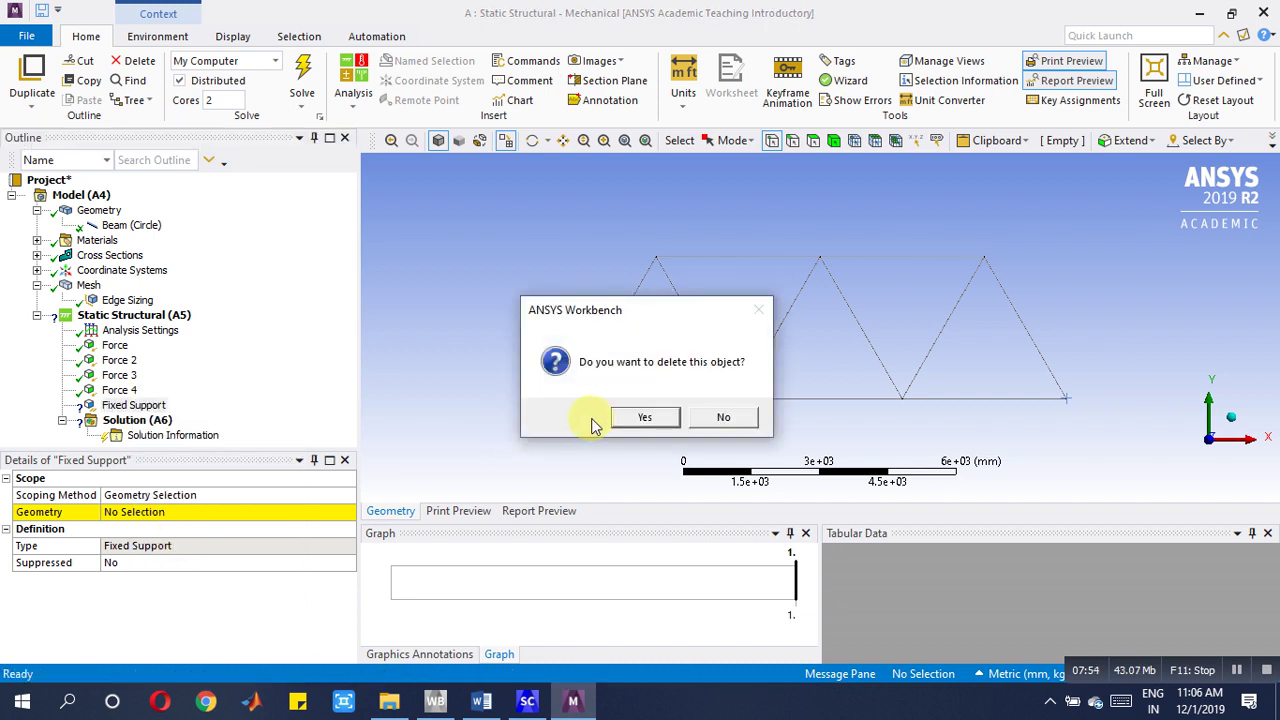
{"action": "left_click", "coordinate": [630, 424]}
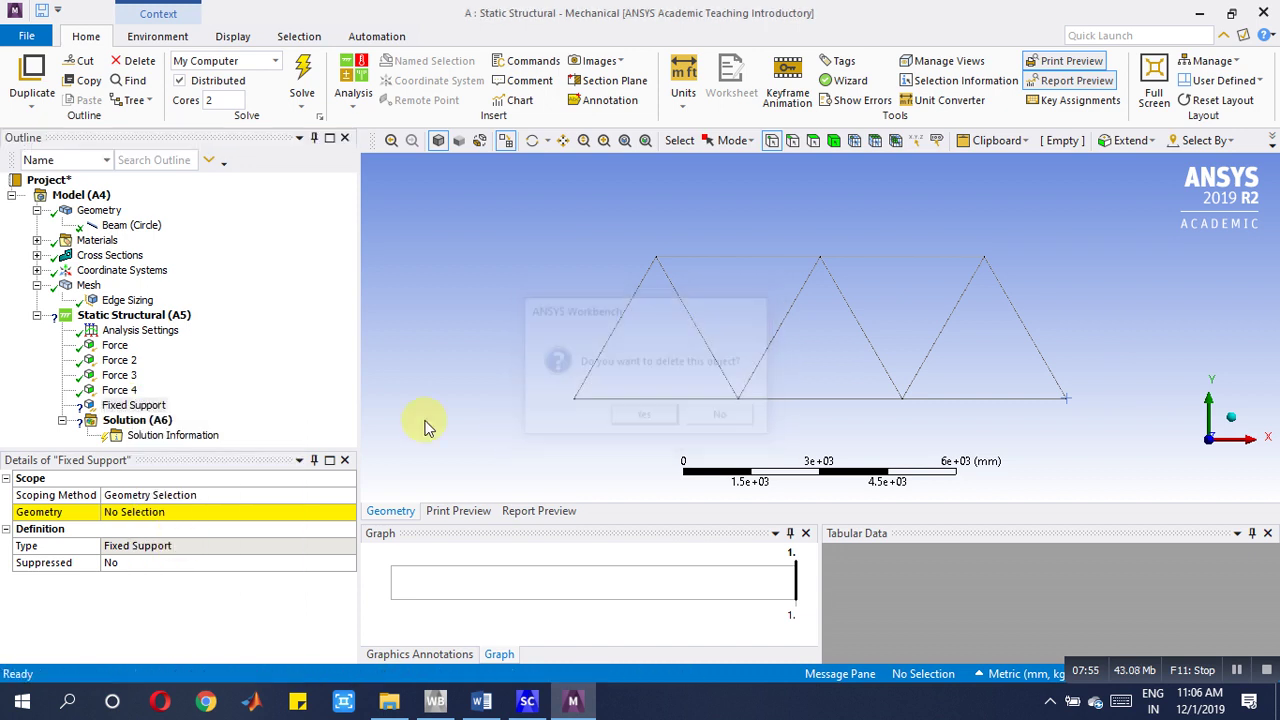
{"action": "right_click", "coordinate": [177, 316]}
{"action": "mouse_move", "coordinate": [295, 325]}
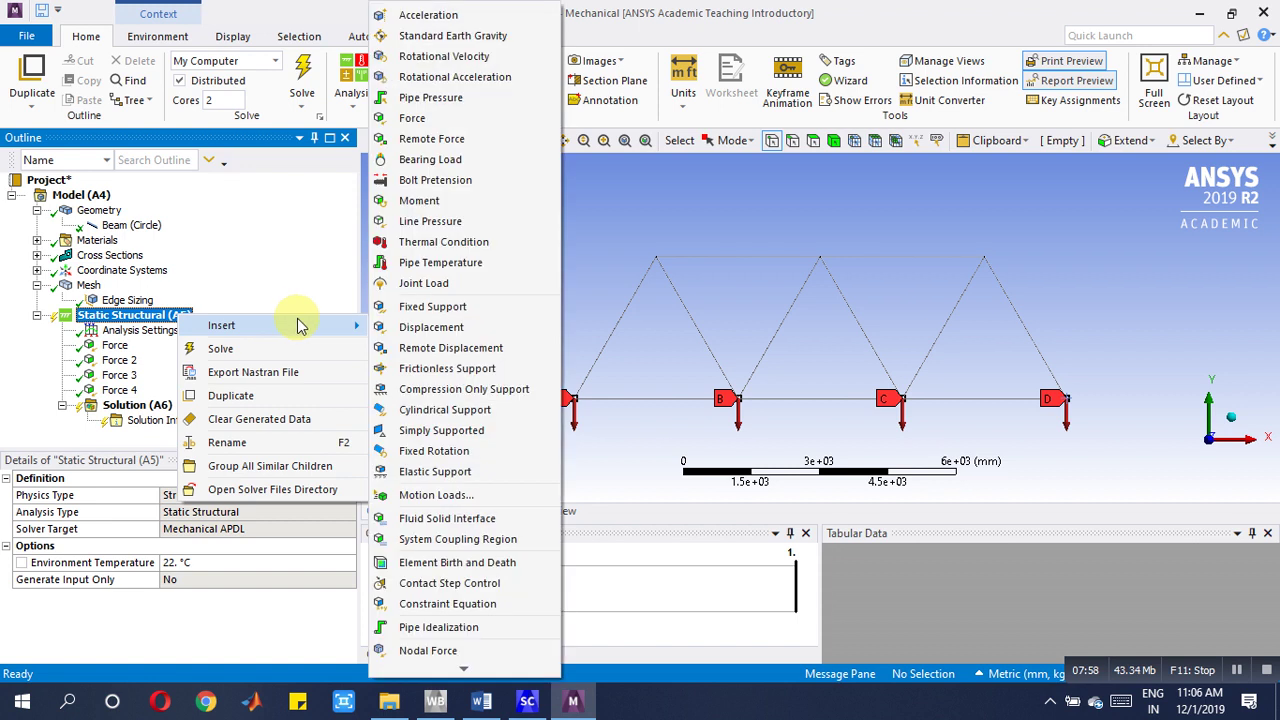
Insert a Remote Displacement on the truss's left-end joint
{"action": "left_click", "coordinate": [440, 350]}
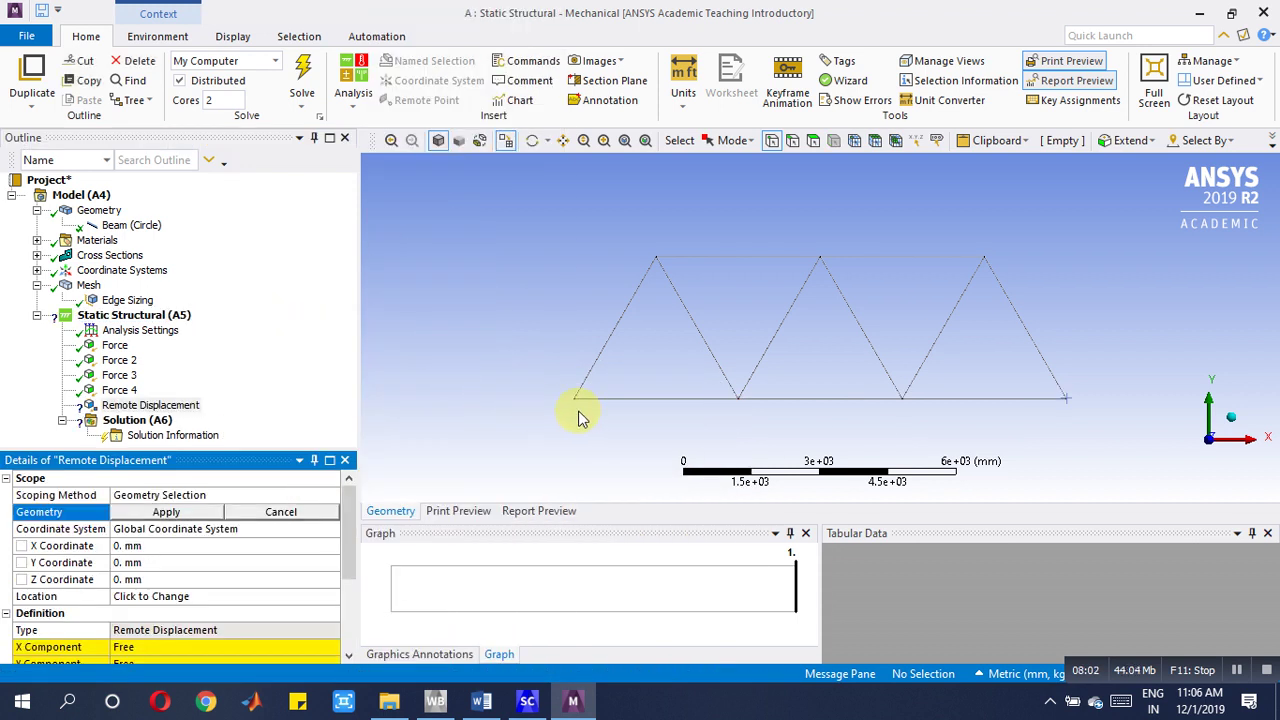
{"action": "left_click", "coordinate": [576, 403]}
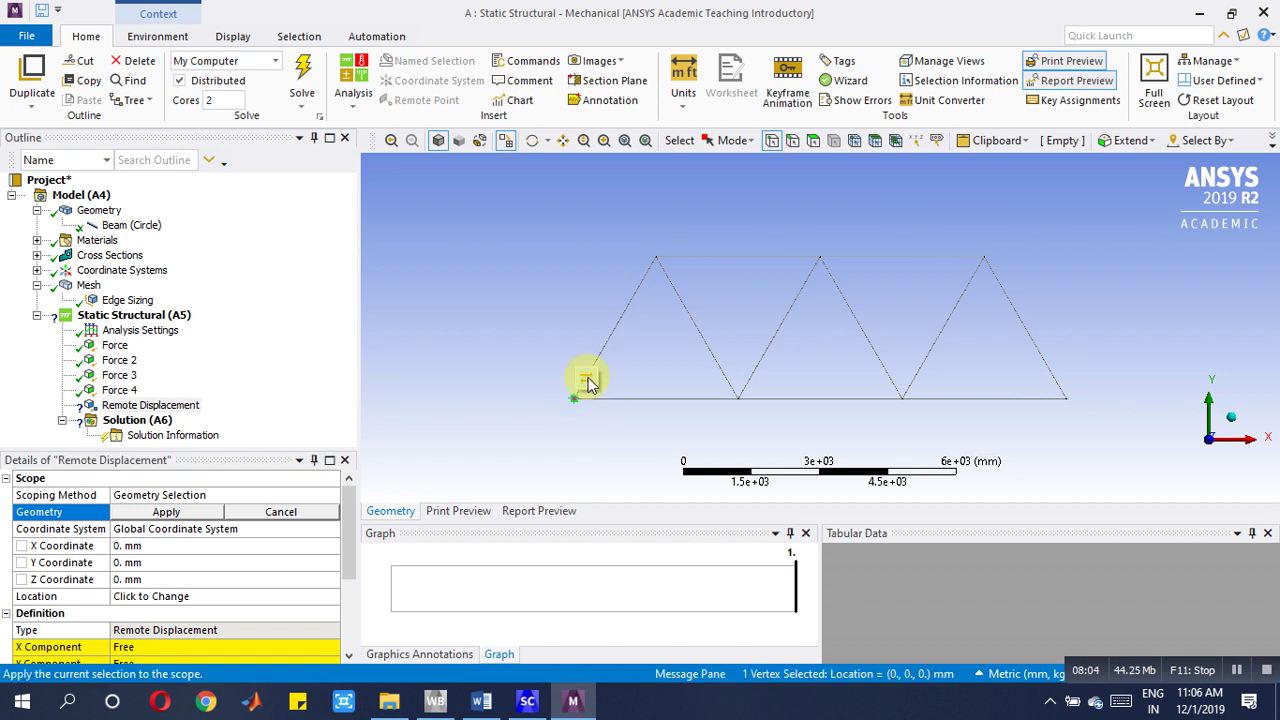
{"action": "left_click", "coordinate": [588, 381]}
{"action": "scroll", "coordinate": [222, 542], "scroll_direction": "down", "scroll_amount": 3}
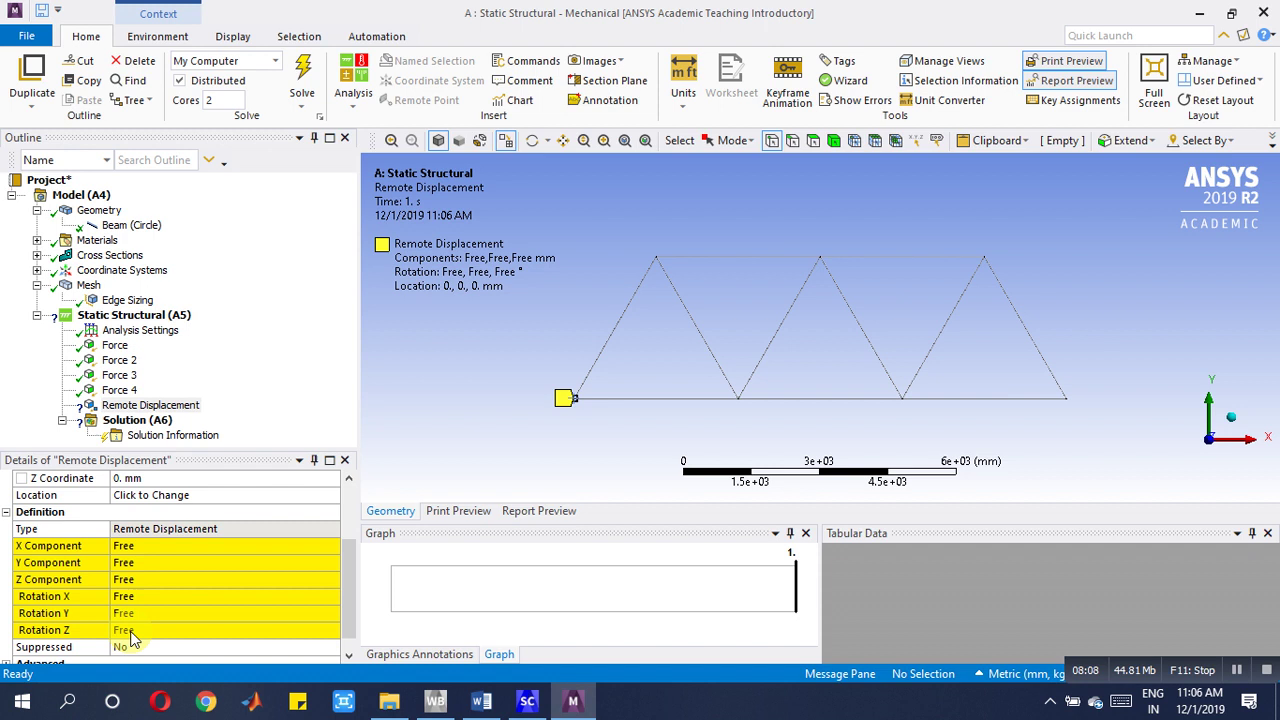
Fix the remote displacement's X, Y and Z translations at 0 mm
{"action": "left_click", "coordinate": [139, 548]}
{"action": "type", "text": "0"}
{"action": "key", "text": "Return"}
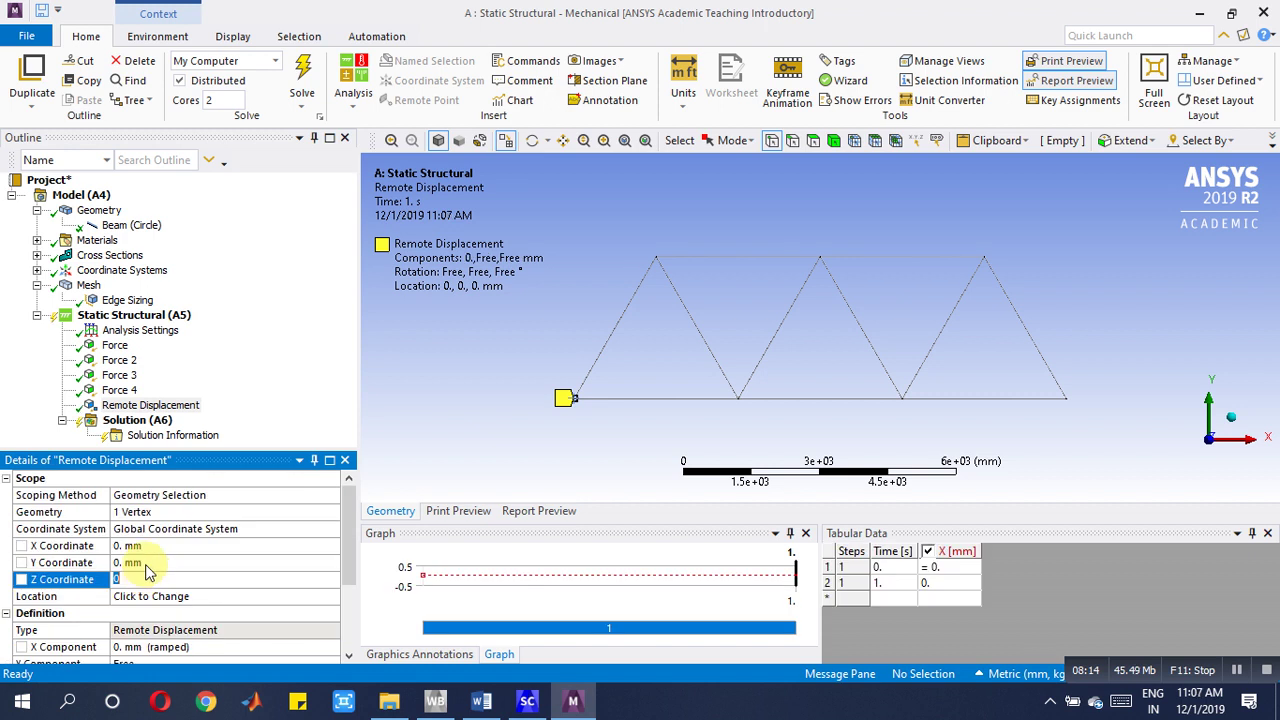
{"action": "left_click", "coordinate": [144, 547]}
{"action": "type", "text": "0"}
{"action": "key", "text": "Return"}
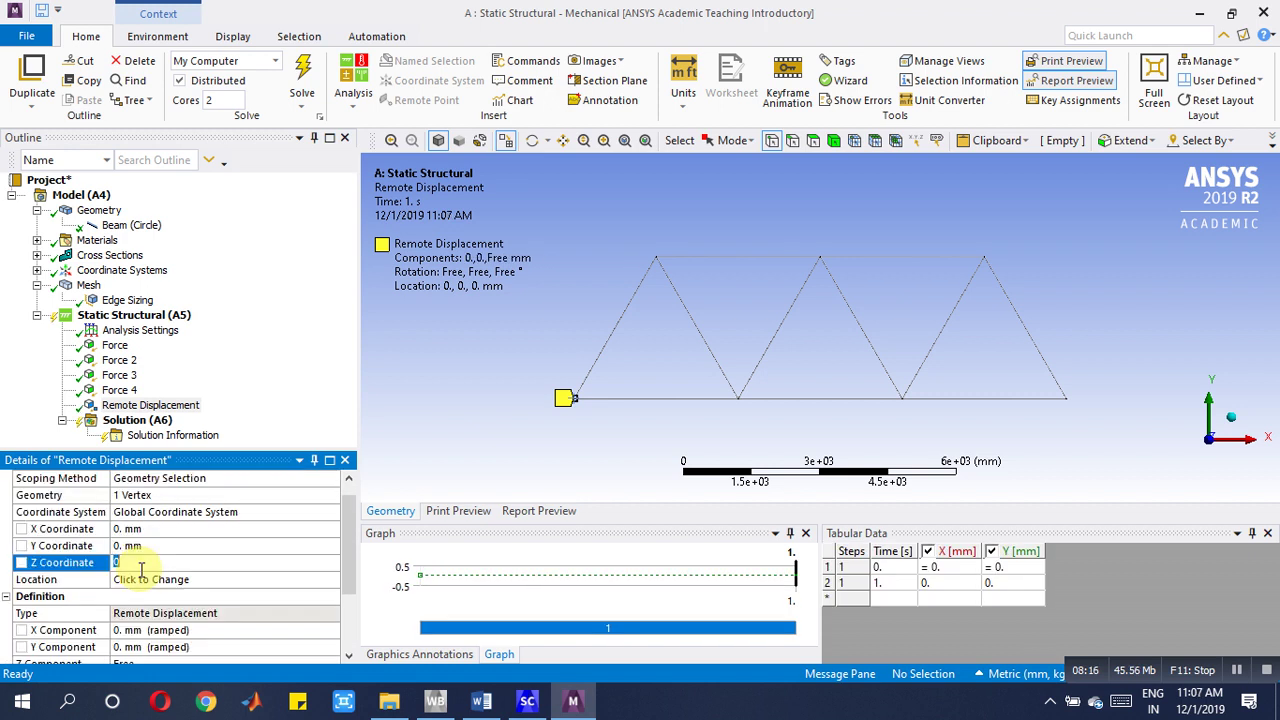
{"action": "left_click", "coordinate": [139, 566]}
{"action": "type", "text": "0"}
{"action": "key", "text": "Return"}
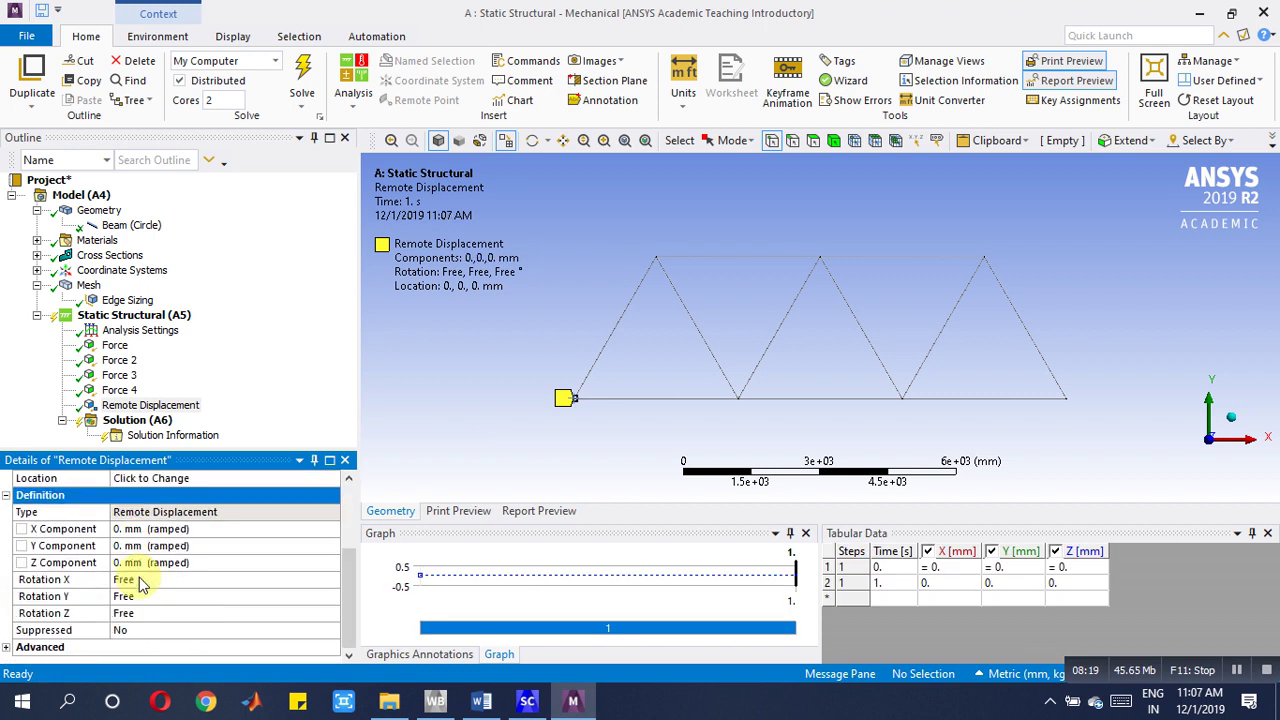
Fix rotations X and Y at 0, leaving Z rotation free
{"action": "left_click", "coordinate": [140, 580]}
{"action": "key", "text": "Return"}
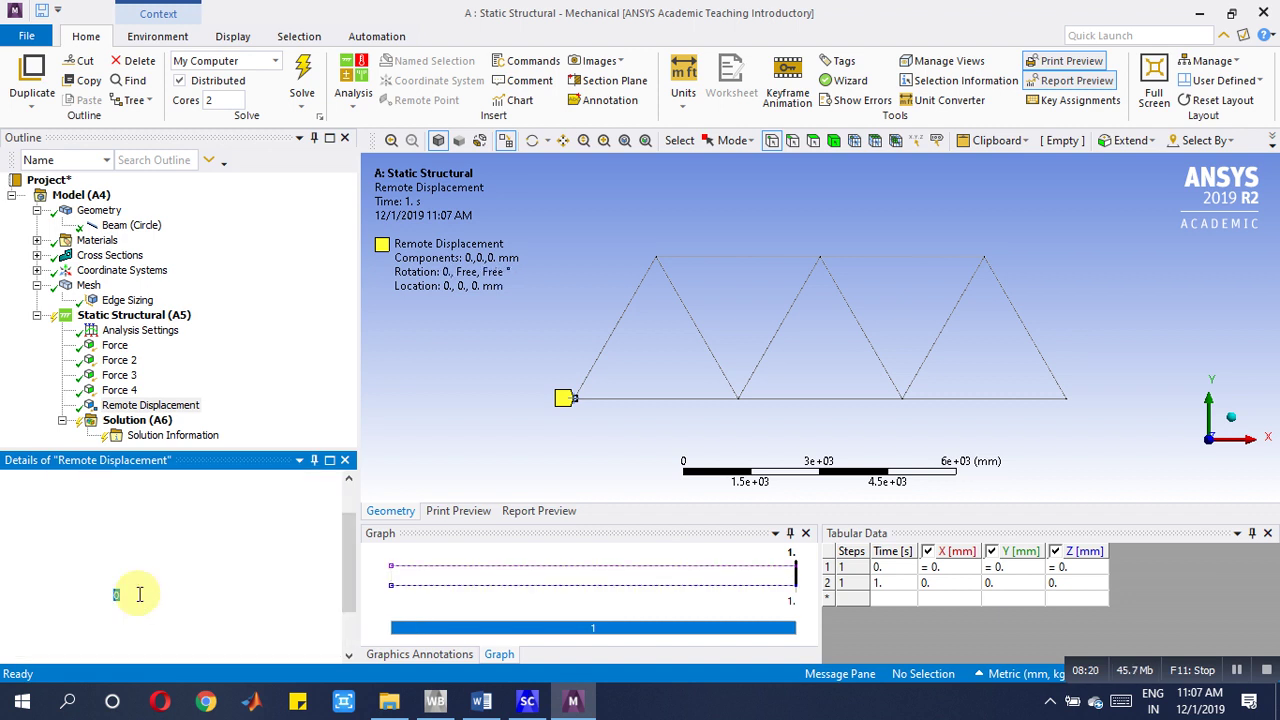
{"action": "left_click", "coordinate": [140, 596]}
{"action": "type", "text": "0"}
{"action": "key", "text": "Return"}
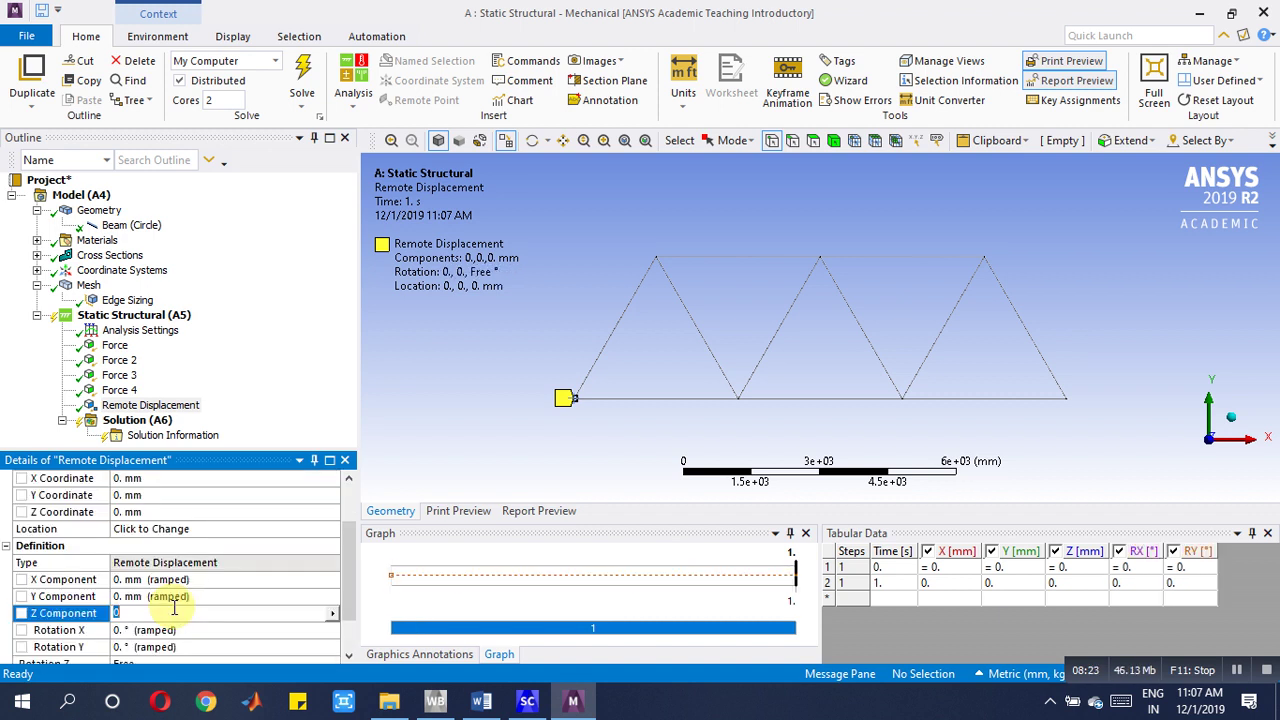
{"action": "left_click", "coordinate": [502, 702]}
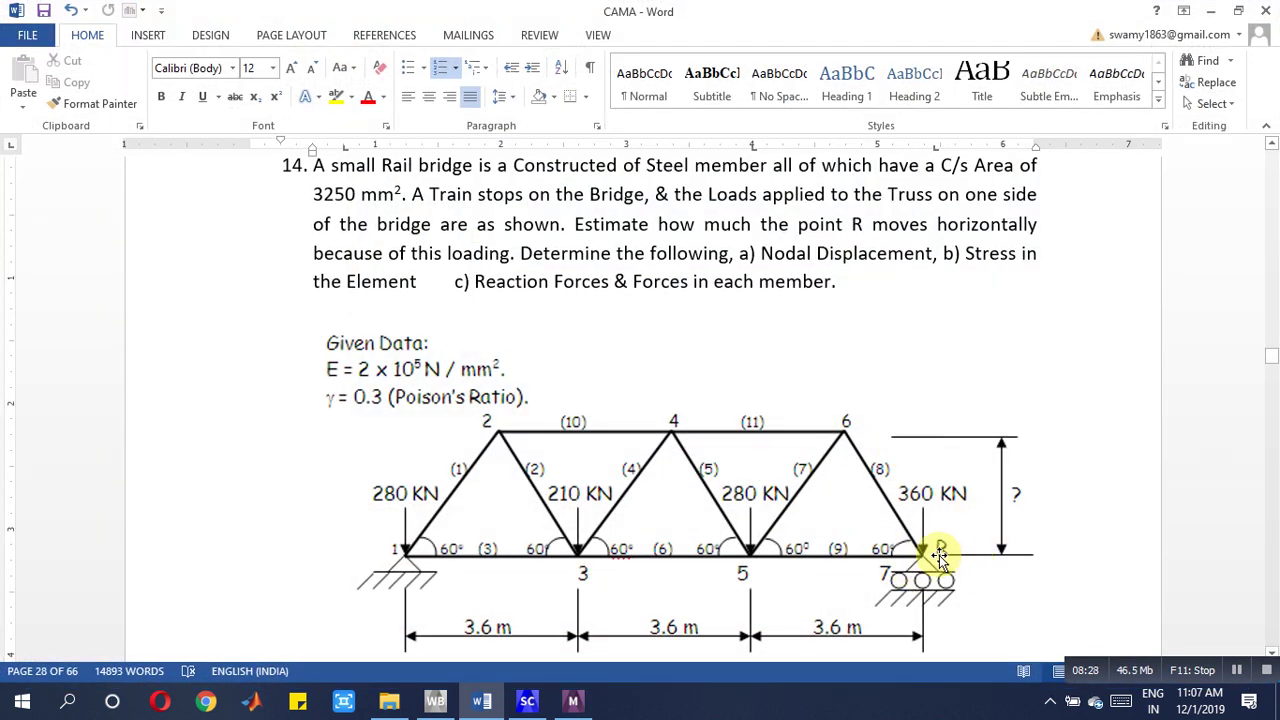
After checking the roller support at R in the Word diagram, return to Mechanical
{"action": "left_click", "coordinate": [573, 701]}
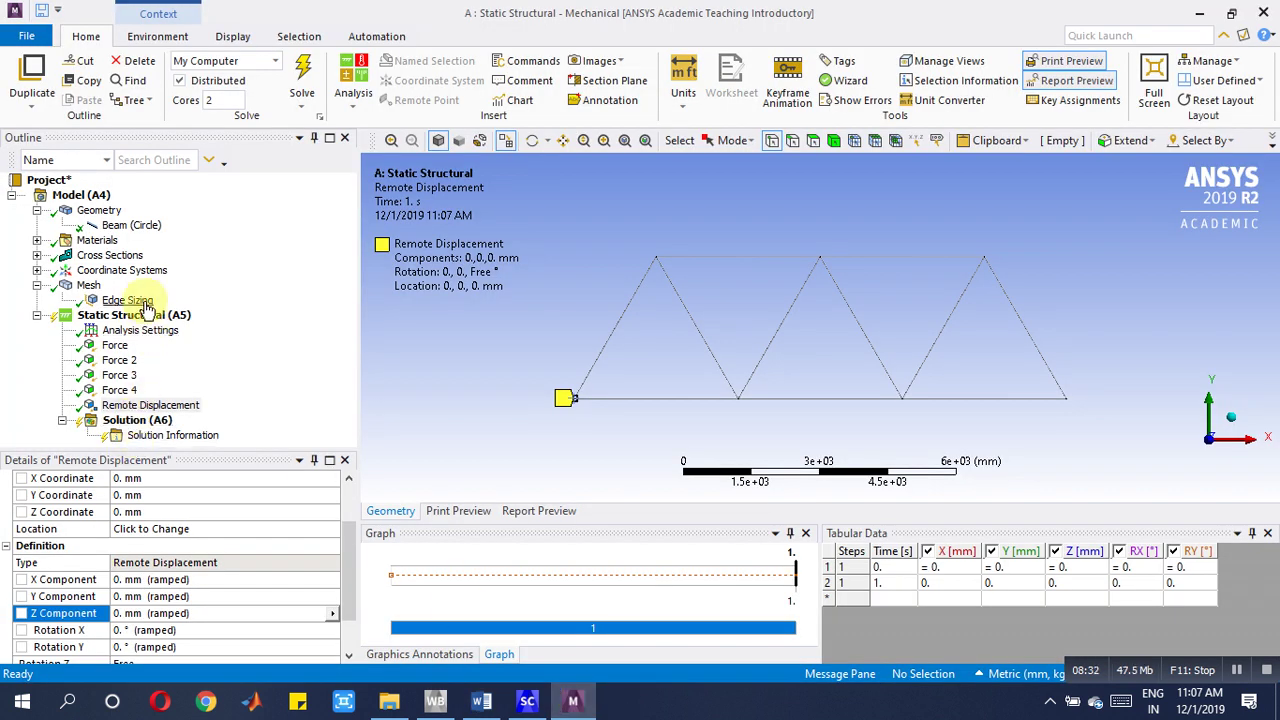
Insert Remote Displacement 2 on the truss's right-end vertex at 10800 mm
{"action": "right_click", "coordinate": [143, 318]}
{"action": "mouse_move", "coordinate": [213, 334]}
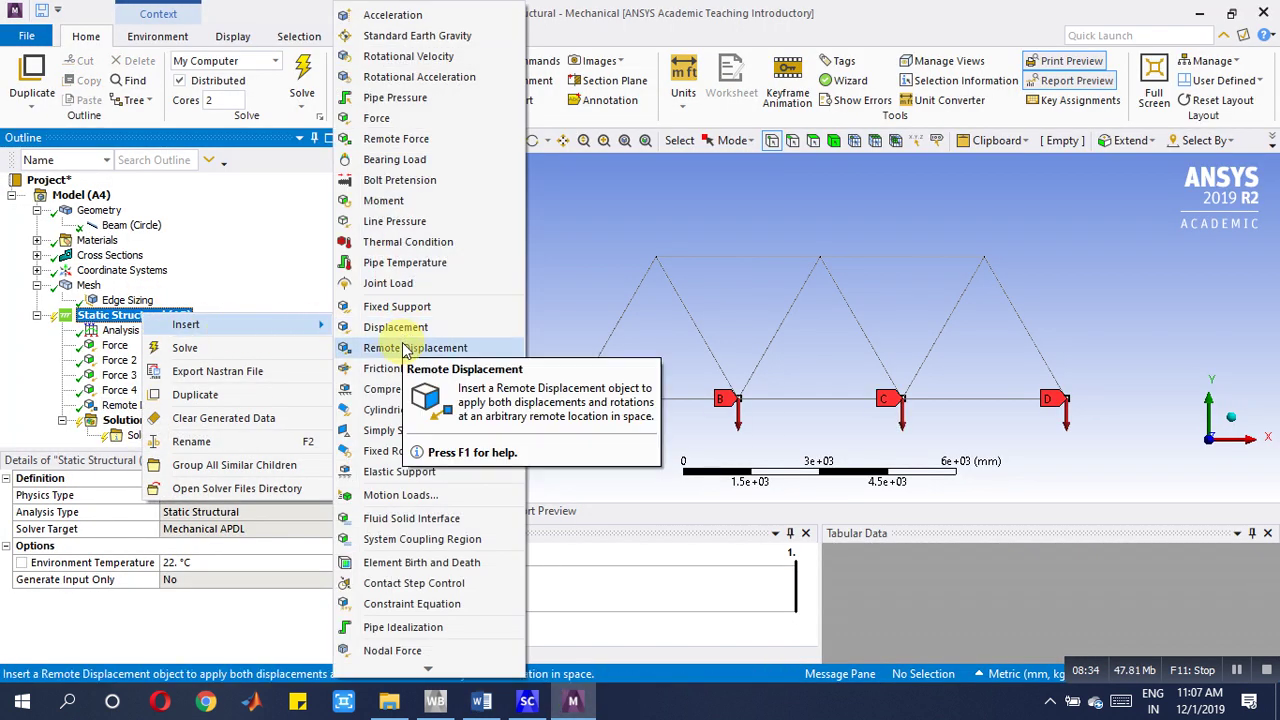
{"action": "left_click", "coordinate": [416, 347]}
{"action": "left_click", "coordinate": [1064, 400]}
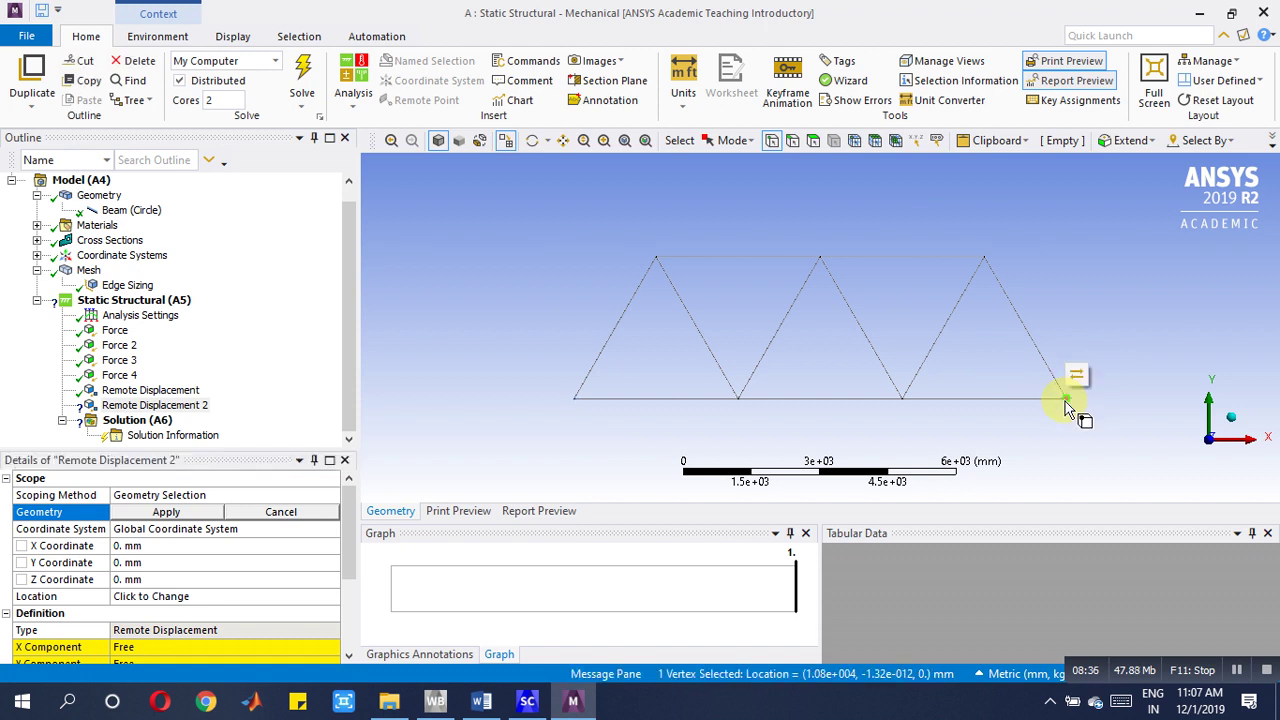
{"action": "key", "text": "Return"}
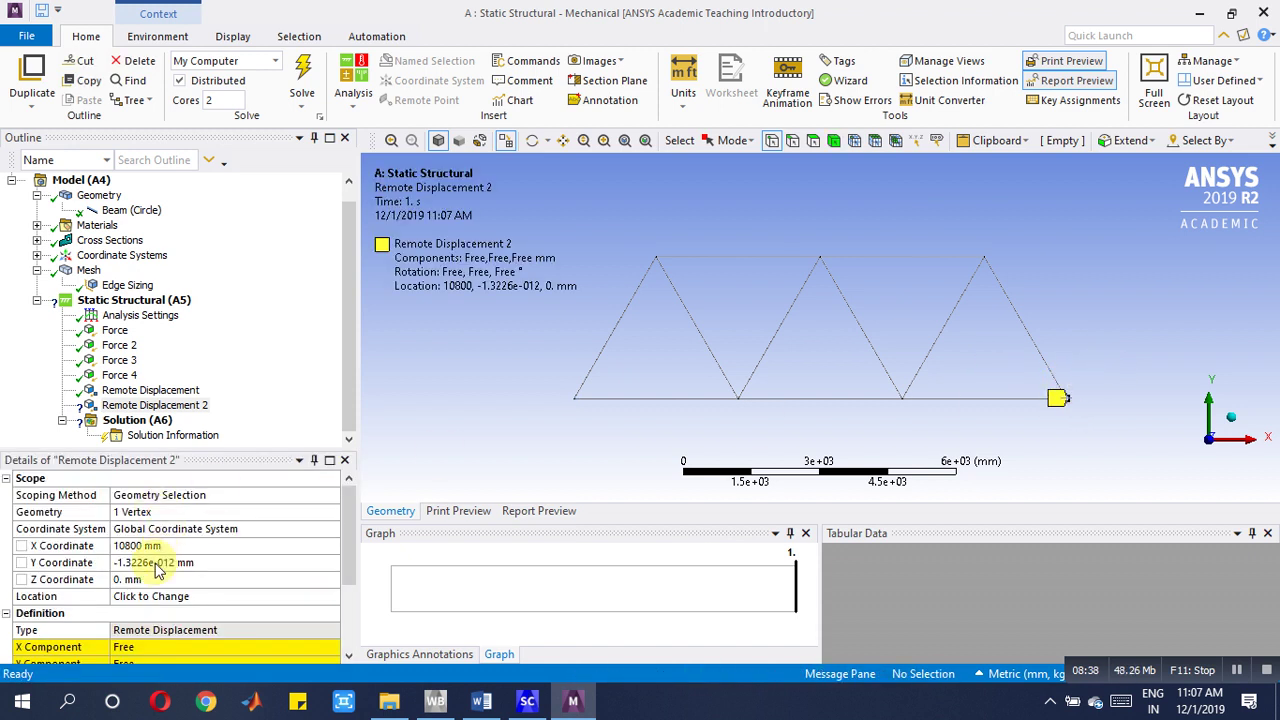
{"action": "scroll", "coordinate": [165, 565], "scroll_direction": "down", "scroll_amount": 2}
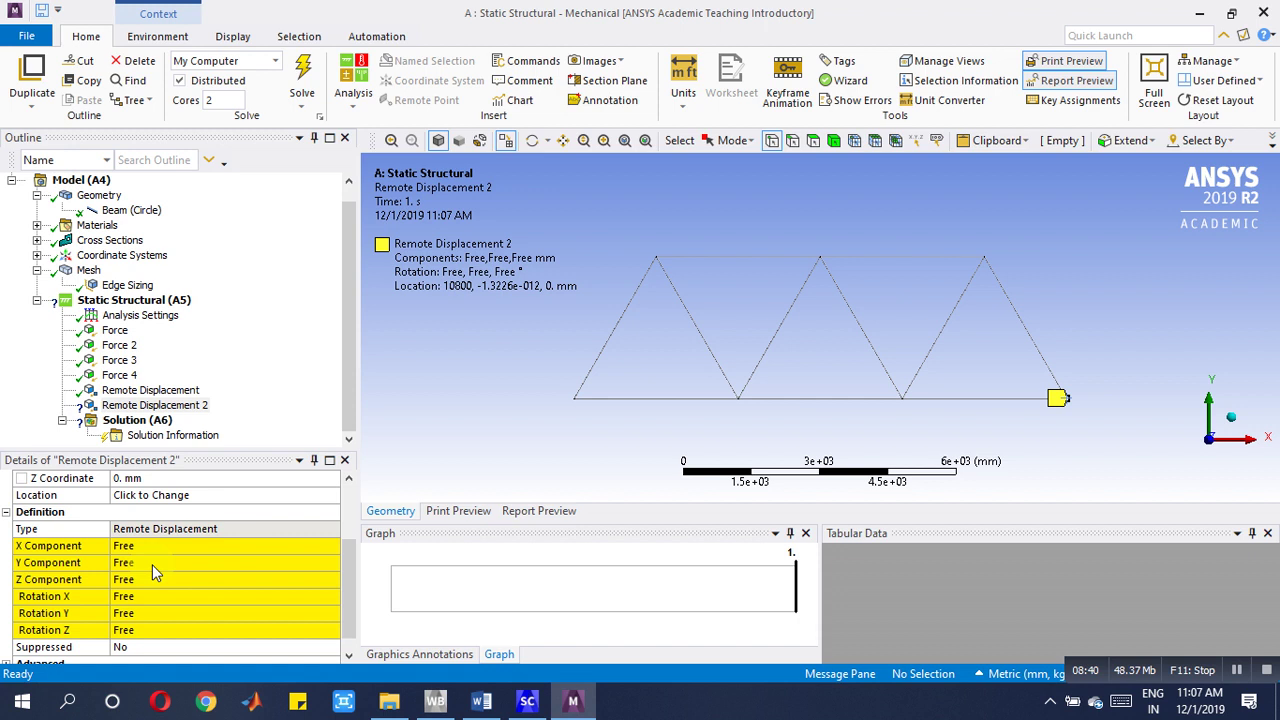
Set Y and Z translations to 0, leaving X free
{"action": "left_click", "coordinate": [150, 564]}
{"action": "left_click", "coordinate": [140, 580]}
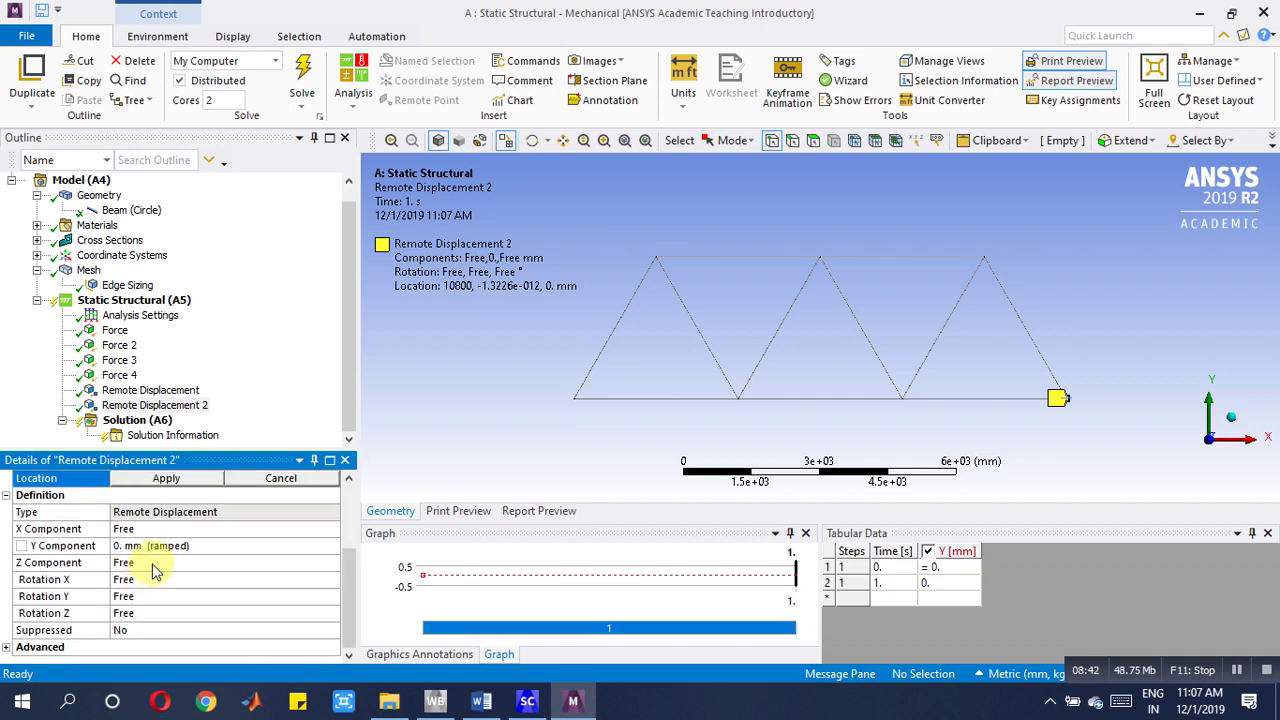
{"action": "left_click", "coordinate": [155, 564]}
{"action": "type", "text": "0"}
{"action": "key", "text": "Return"}
{"action": "scroll", "coordinate": [160, 566], "scroll_direction": "down", "scroll_amount": 2}
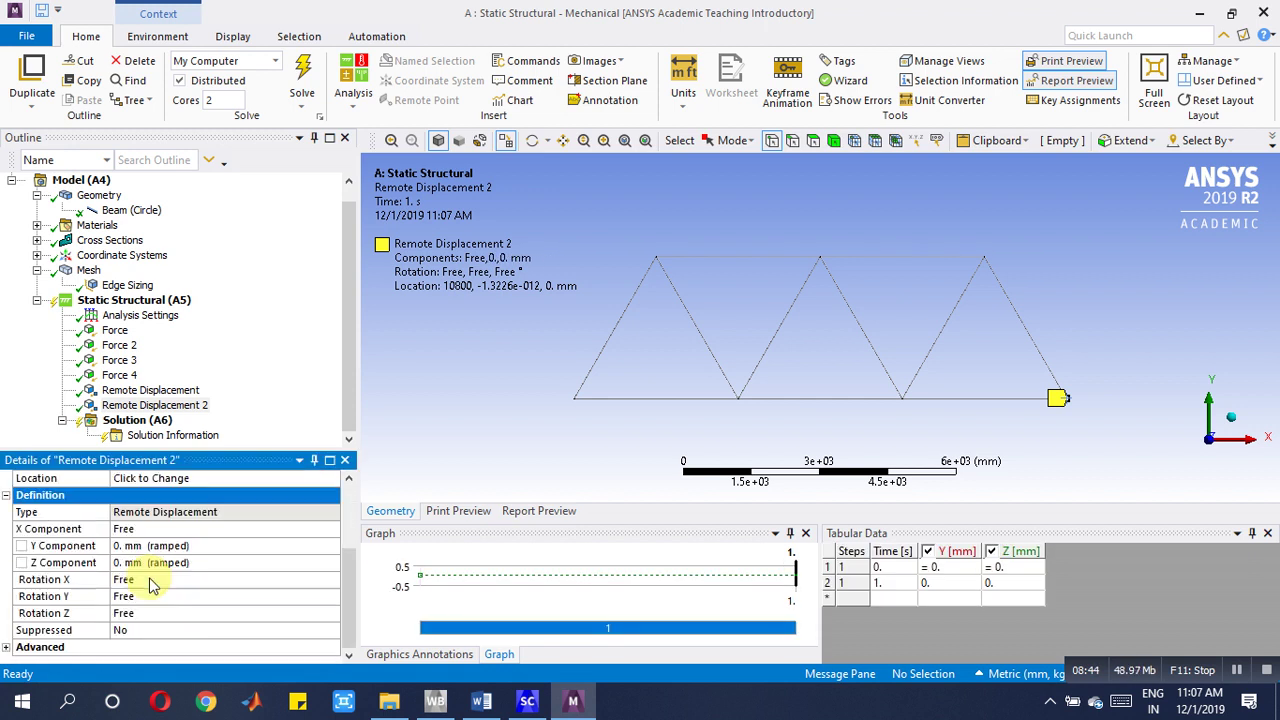
Fix rotations X and Y at 0 for Remote Displacement 2
{"action": "left_click", "coordinate": [150, 580]}
{"action": "type", "text": "0"}
{"action": "key", "text": "Return"}
{"action": "scroll", "coordinate": [160, 590], "scroll_direction": "down", "scroll_amount": 2}
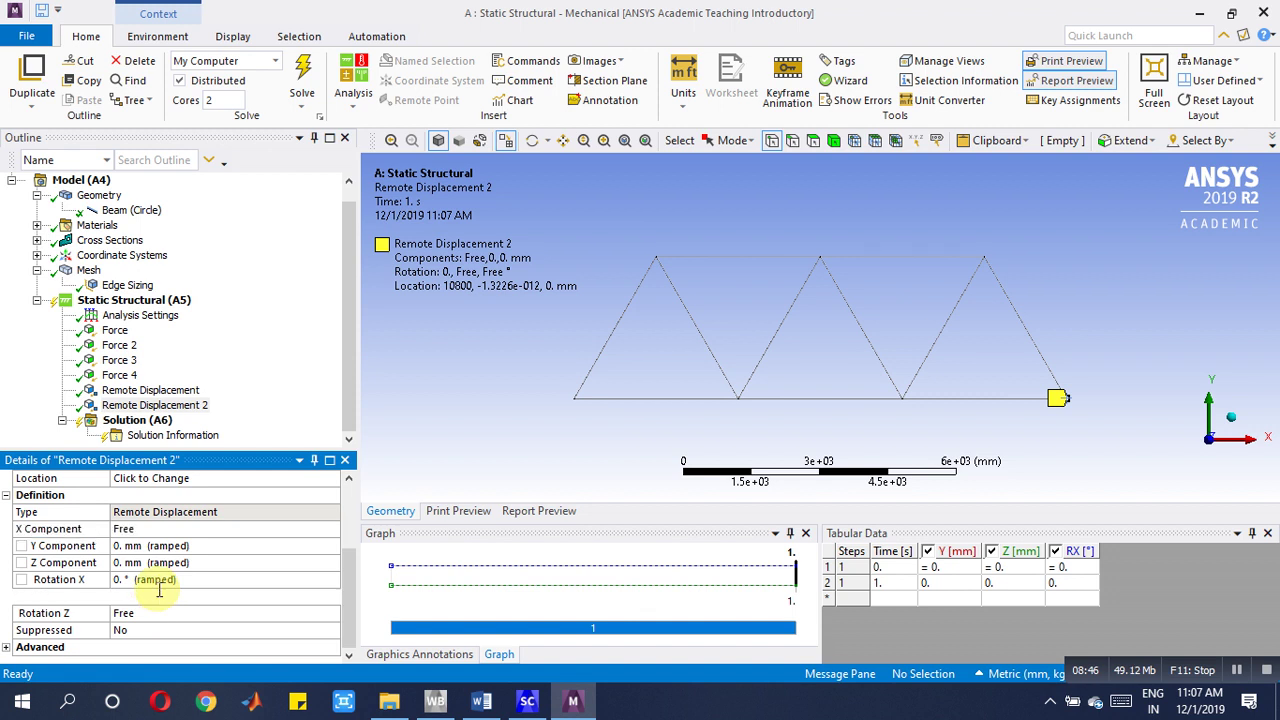
{"action": "left_click", "coordinate": [158, 597]}
{"action": "type", "text": "0"}
{"action": "key", "text": "Return"}
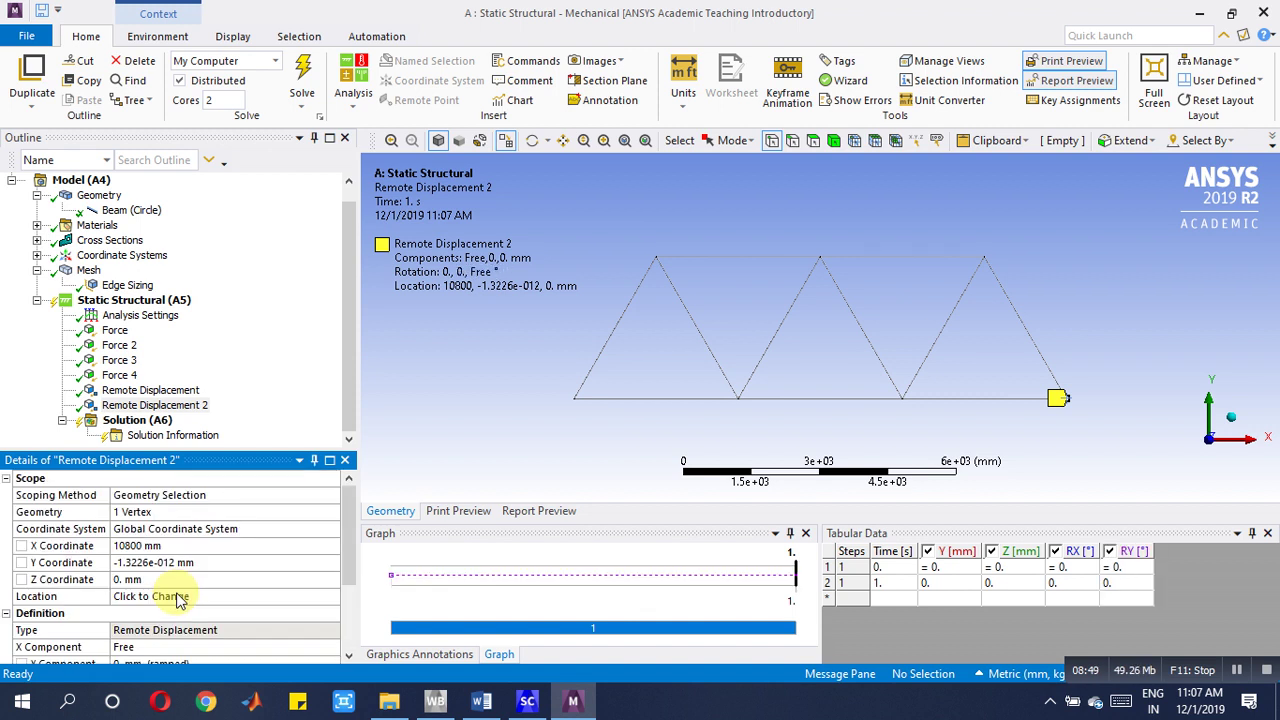
{"action": "scroll", "coordinate": [177, 600], "scroll_direction": "down", "scroll_amount": 2}
{"action": "left_click", "coordinate": [165, 562]}
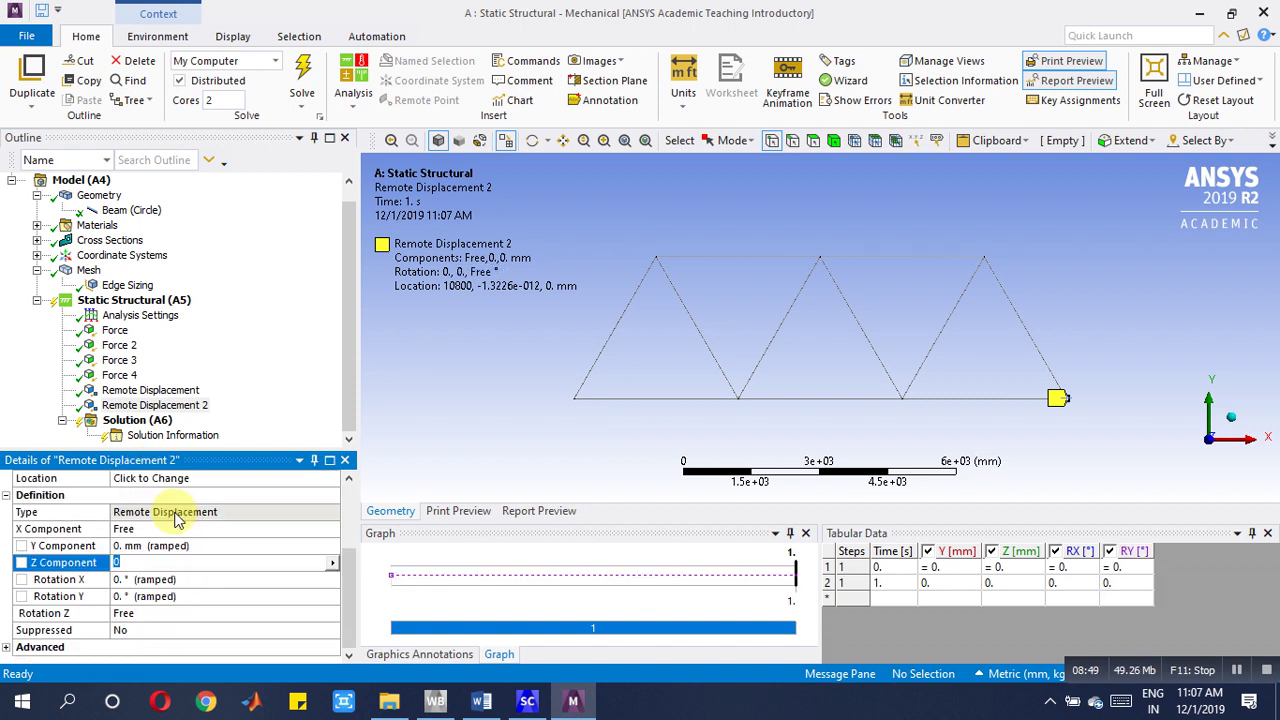
Solve the analysis from Solution (A6), glancing at the Word problem sheet while it runs
{"action": "right_click", "coordinate": [152, 422]}
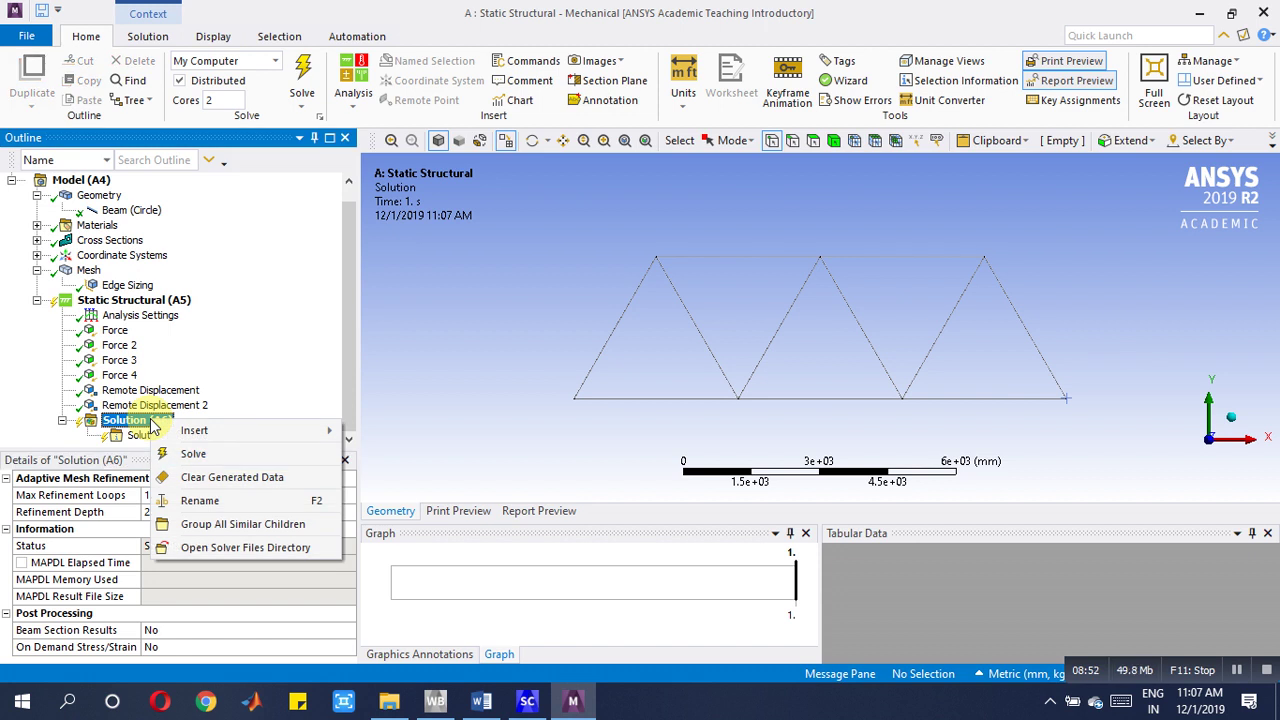
{"action": "left_click", "coordinate": [196, 453]}
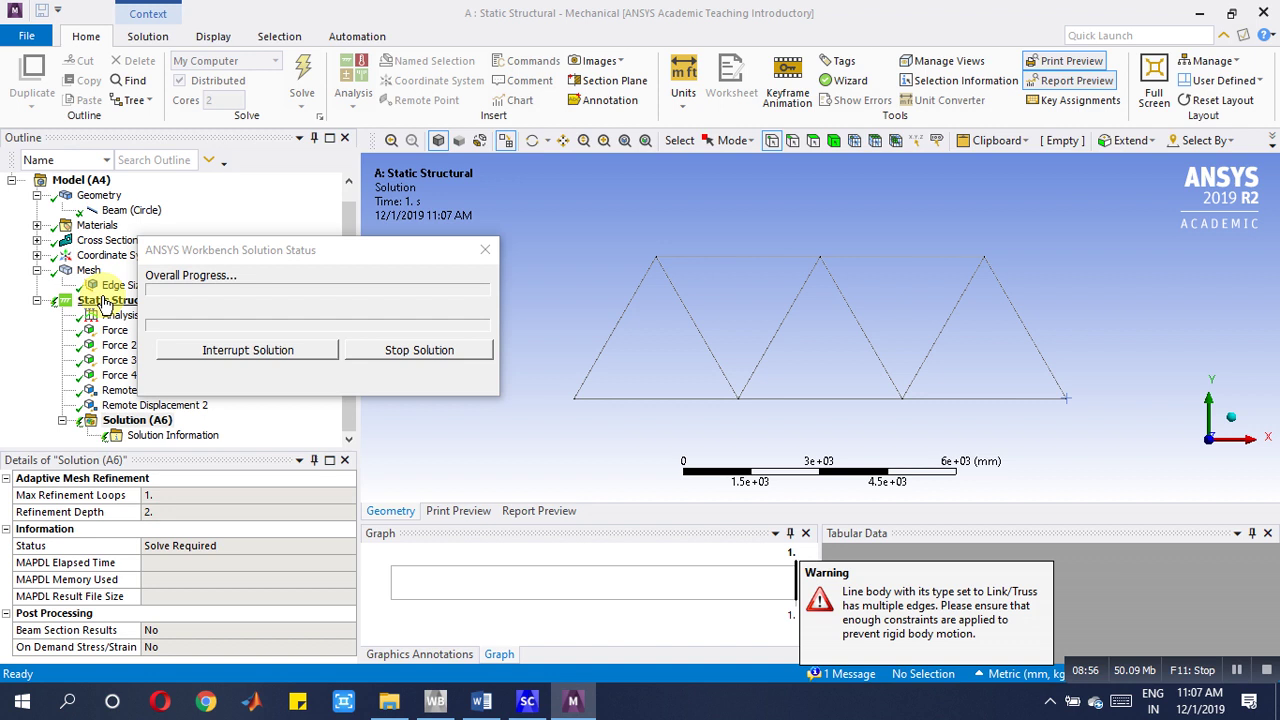
{"action": "left_click", "coordinate": [105, 302]}
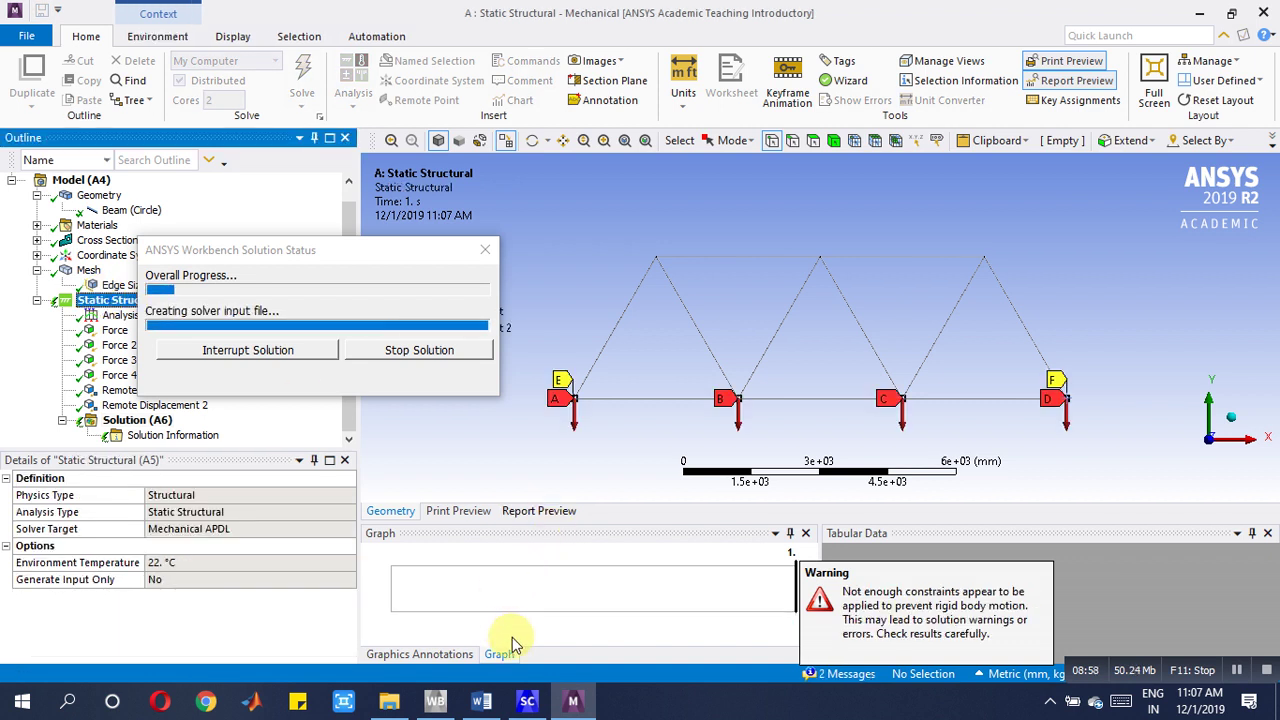
{"action": "left_click", "coordinate": [481, 703]}
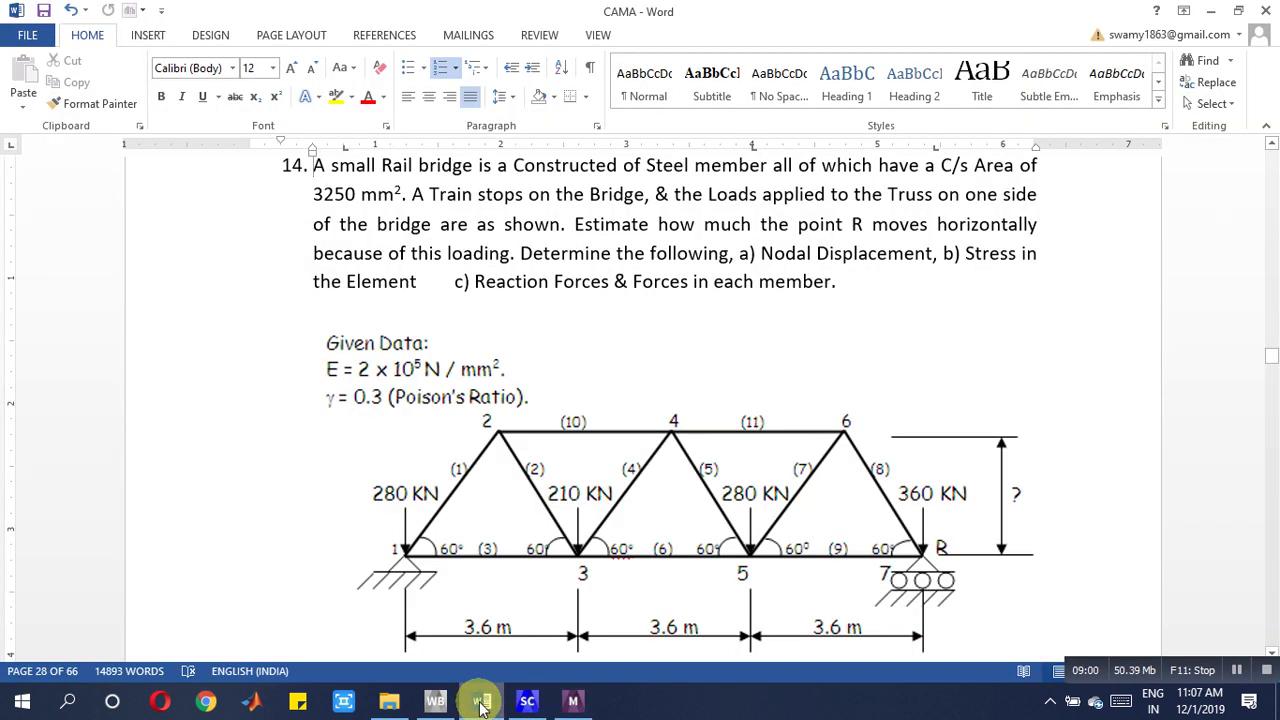
{"action": "left_click", "coordinate": [481, 703]}
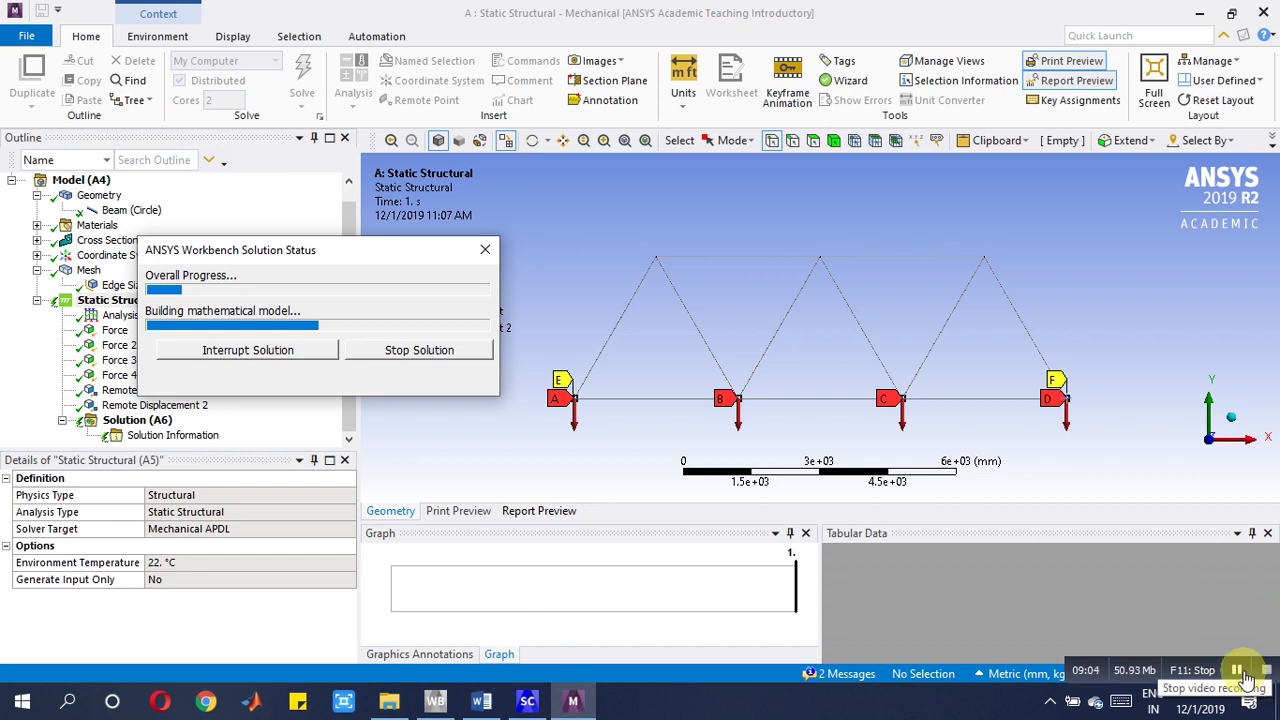
Insert a Total Deformation result under Solution (A6) and evaluate all results
{"action": "right_click", "coordinate": [140, 421]}
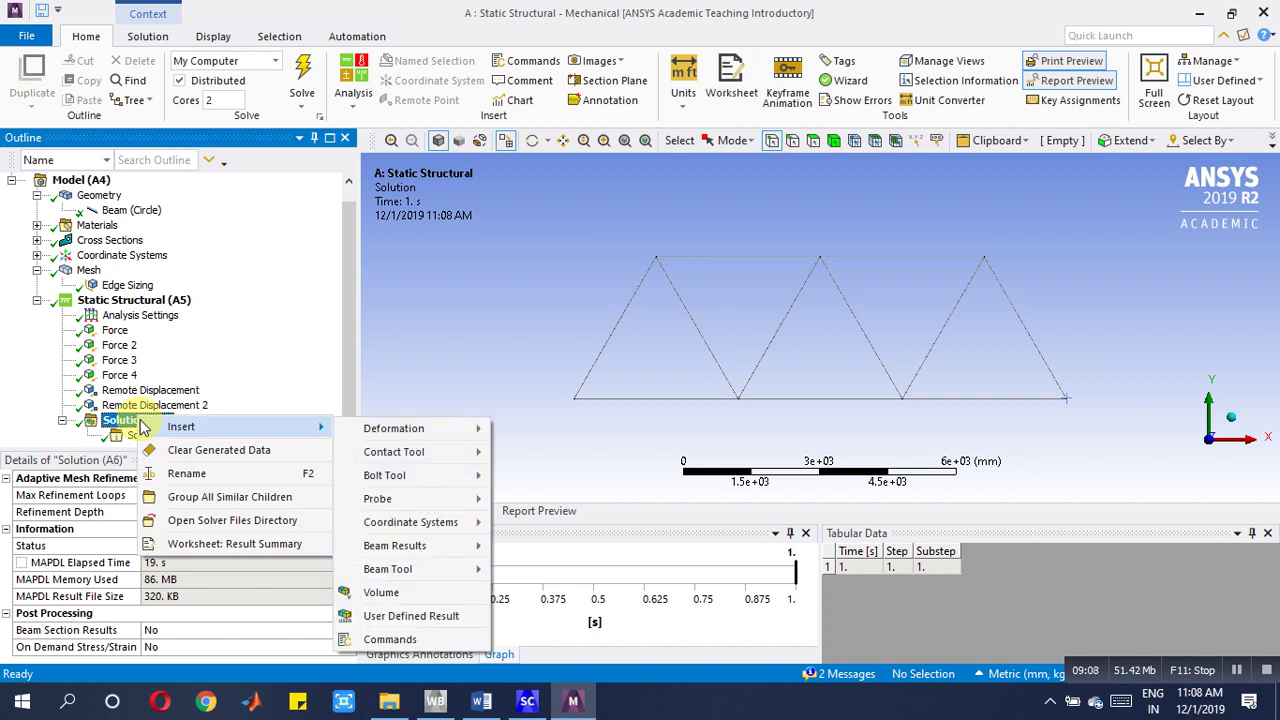
{"action": "mouse_move", "coordinate": [400, 428]}
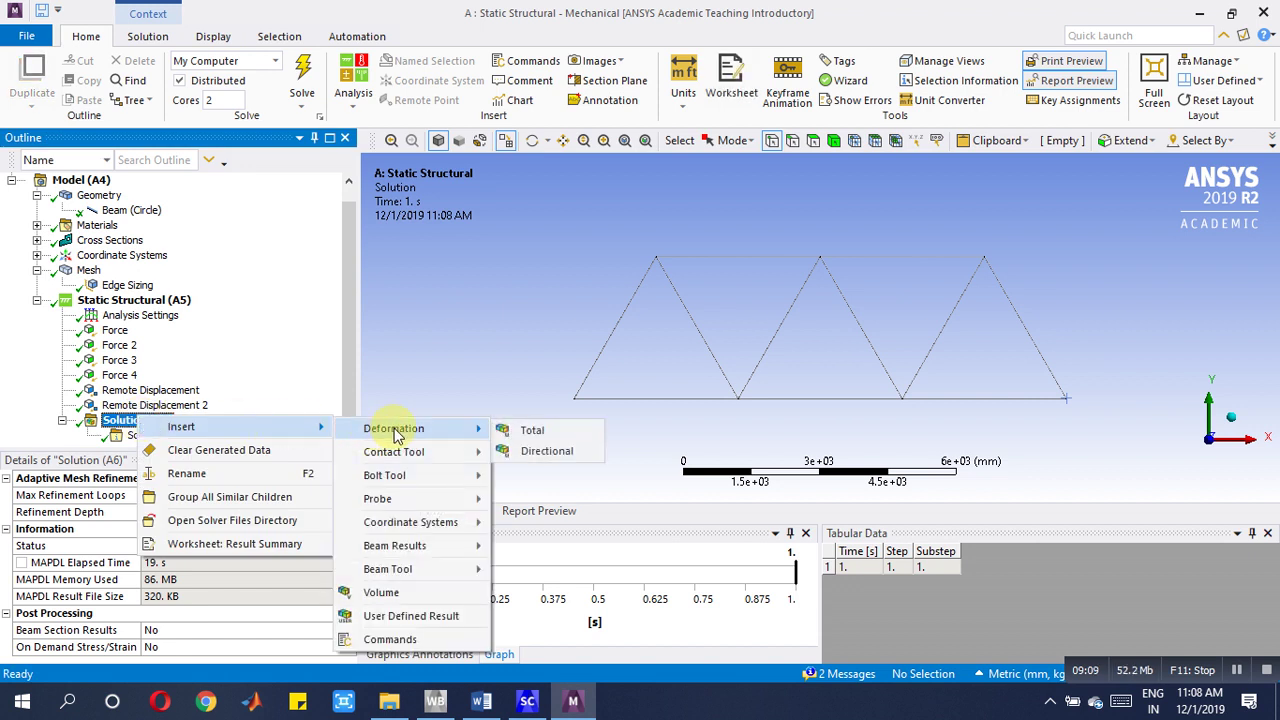
{"action": "left_click", "coordinate": [531, 430]}
{"action": "right_click", "coordinate": [140, 434]}
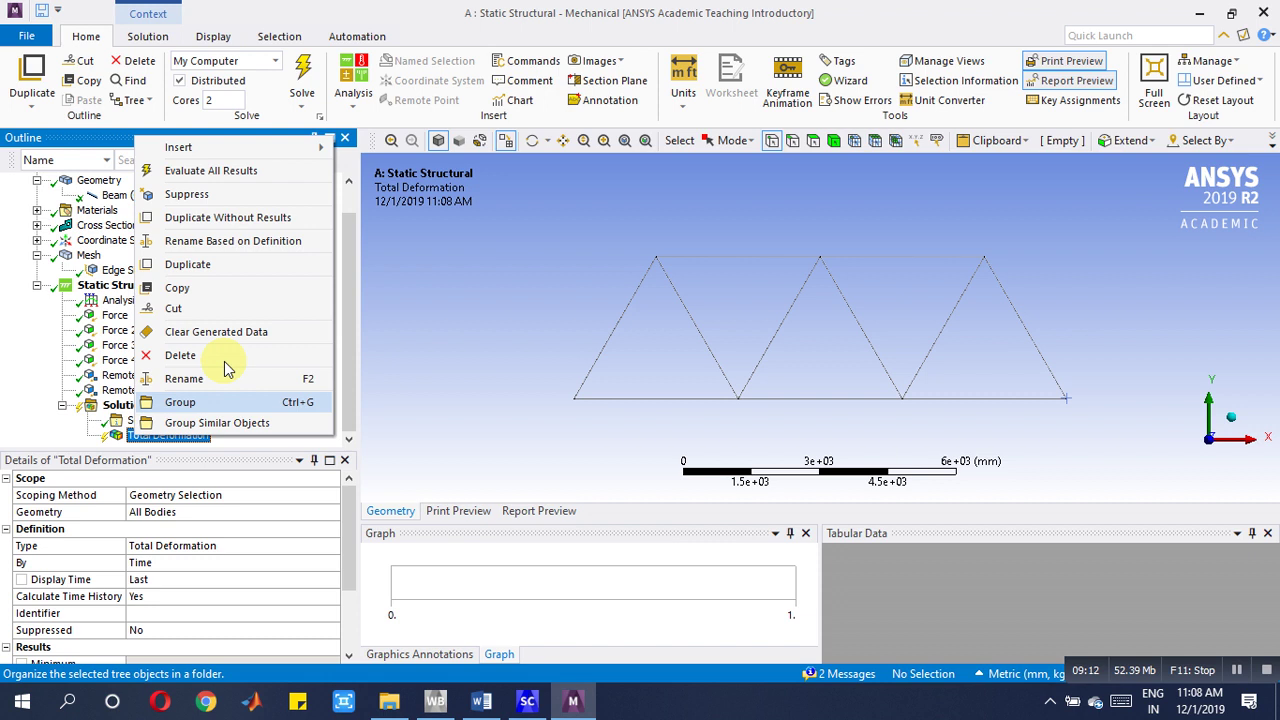
{"action": "left_click", "coordinate": [203, 172]}
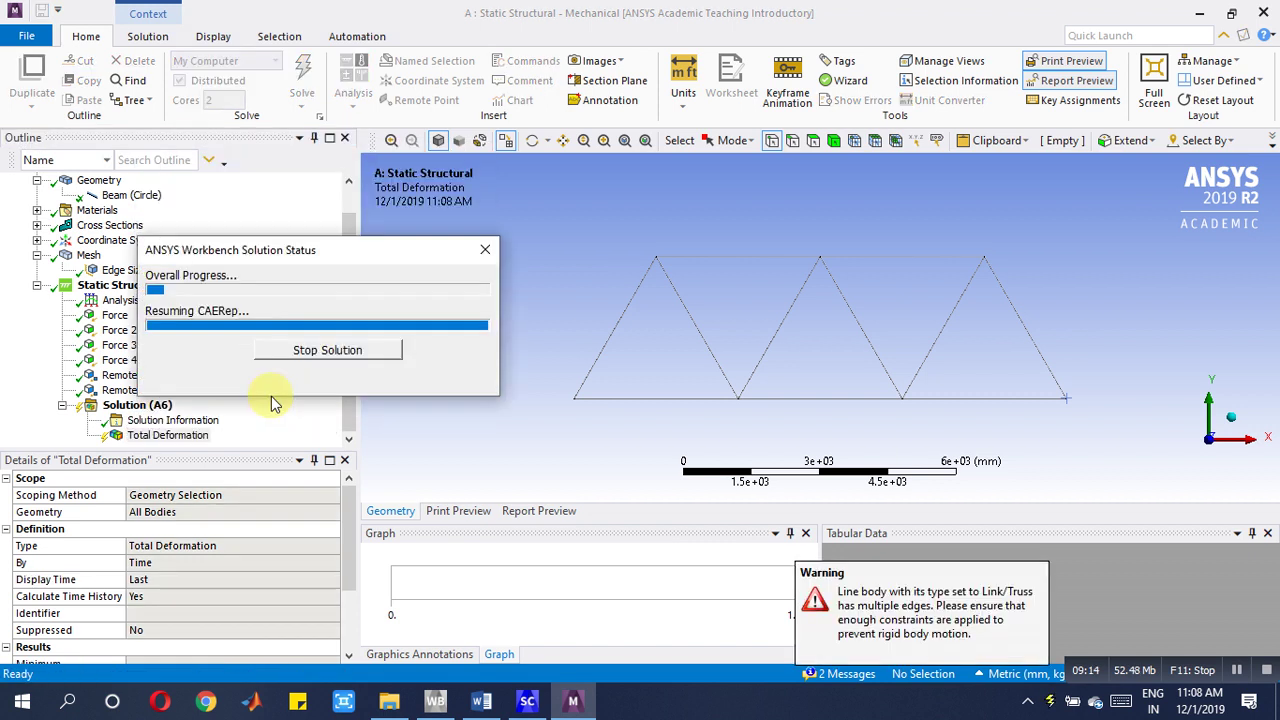